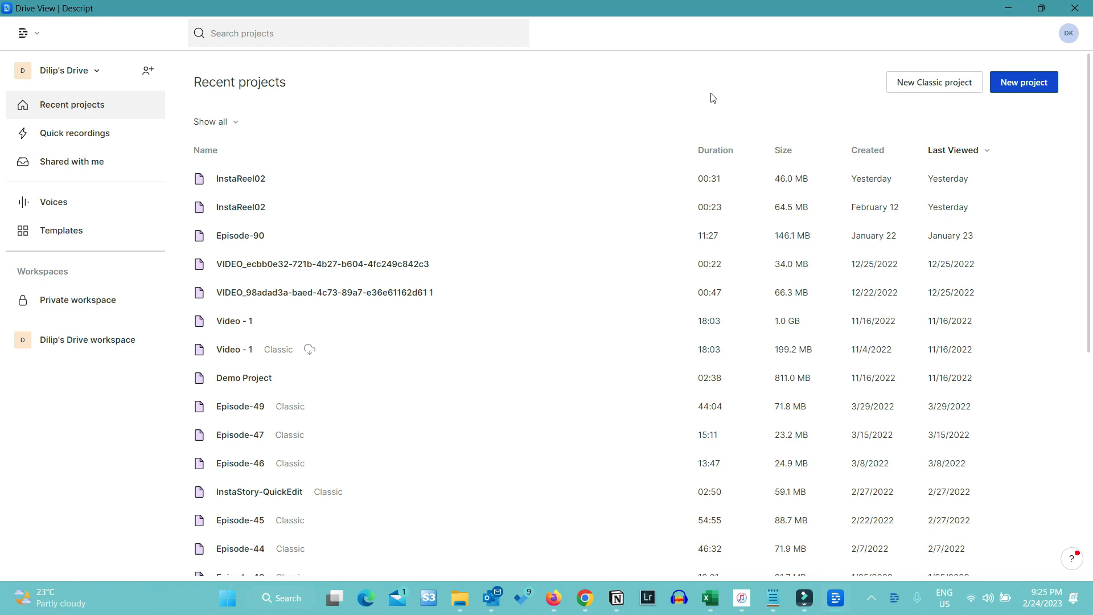
# Step: Create a new project titled Episode-91 and choose to transcribe an audio file
pyautogui.click(1037, 82)
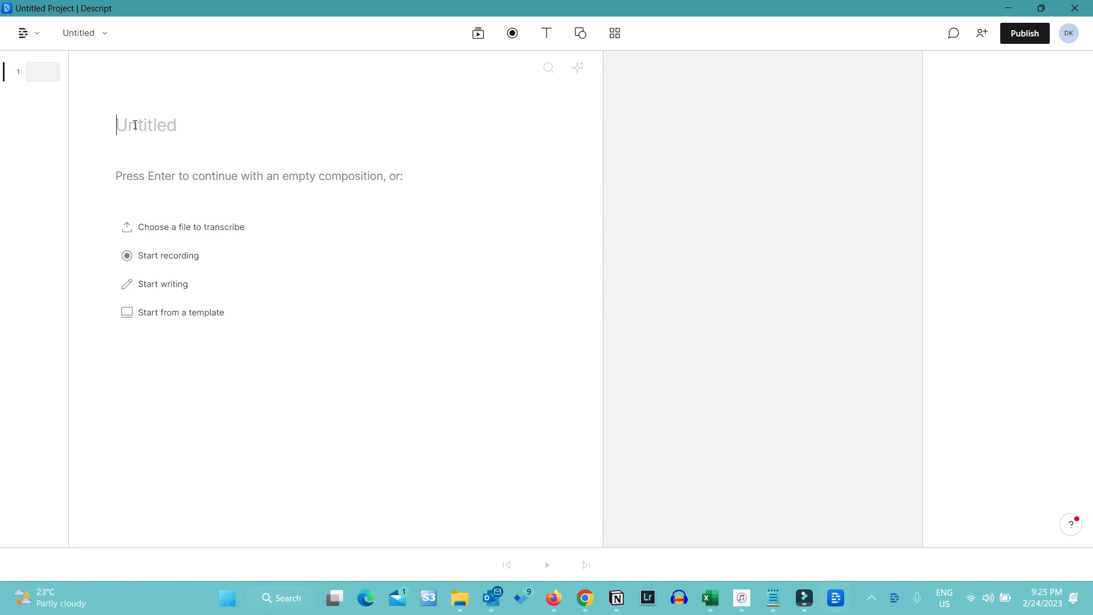
pyautogui.write('Episode-91')
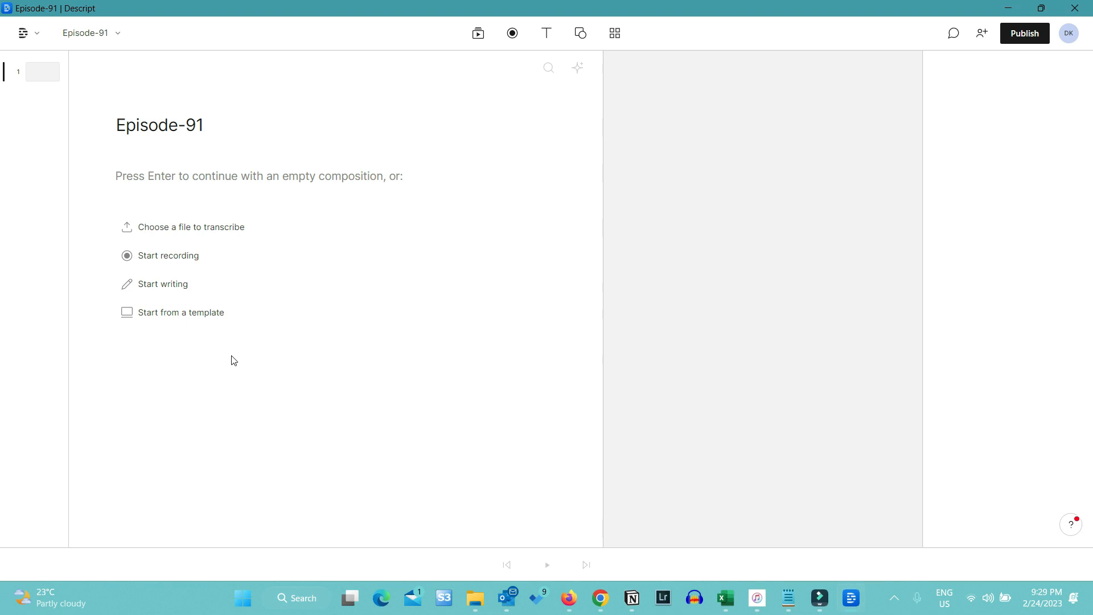
pyautogui.click(184, 234)
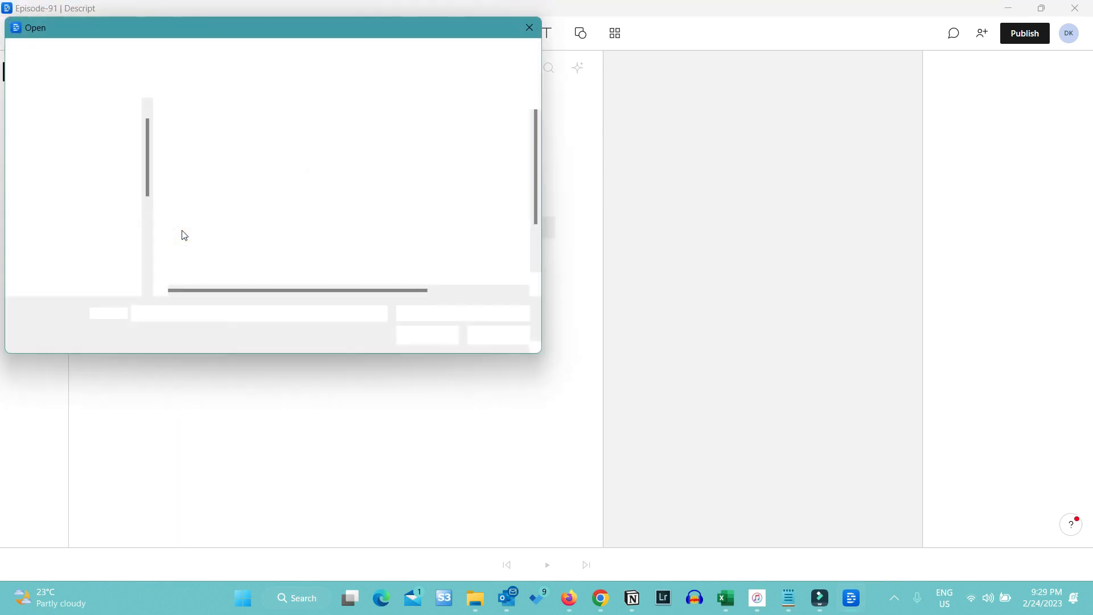
# Step: Import Episode-91 - Copy.wav from the Episode-91 folder for transcription
pyautogui.scroll(-1, 281, 210)
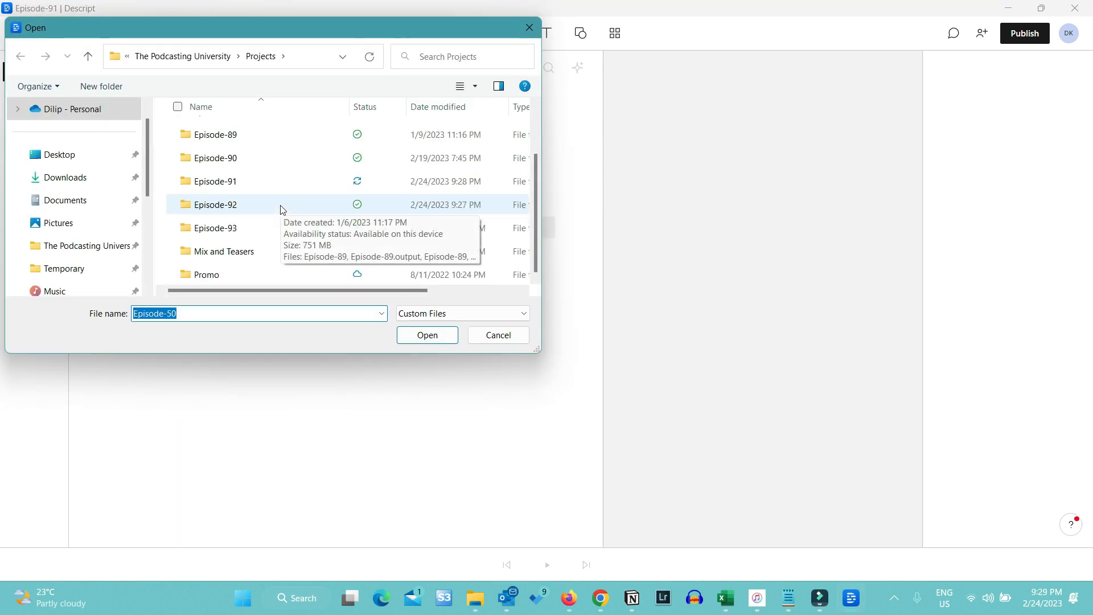
pyautogui.doubleClick(251, 186)
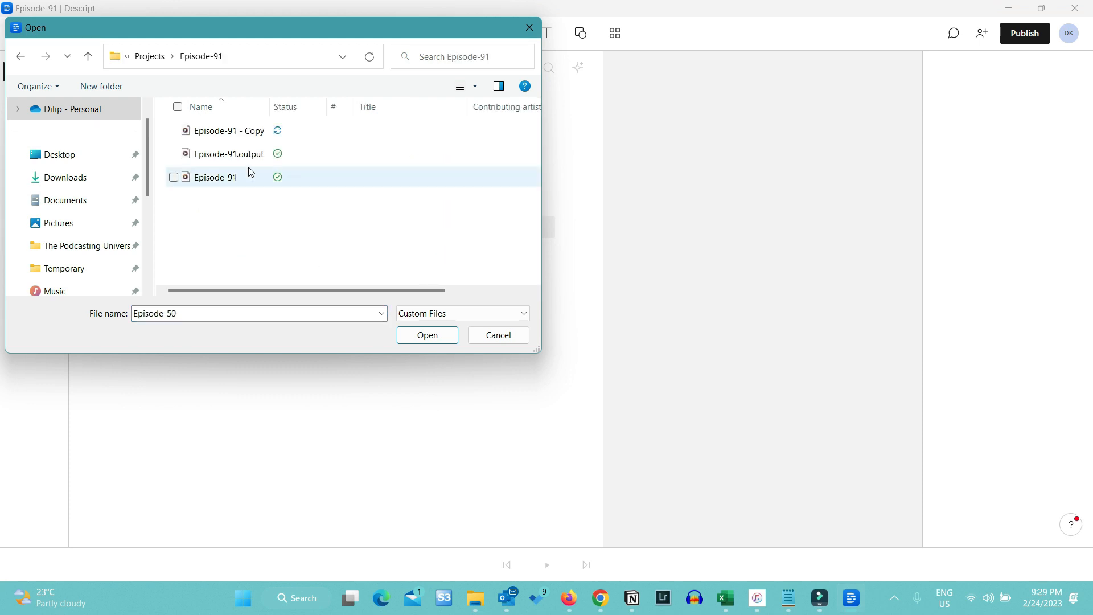
pyautogui.doubleClick(208, 132)
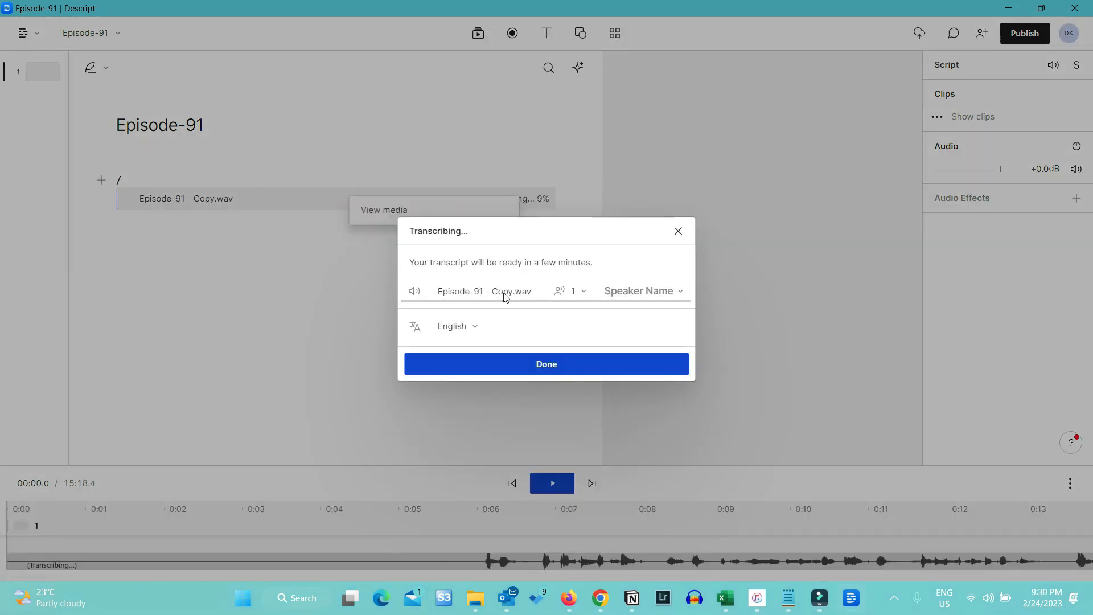
# Step: Add the host's name as the speaker, finish setup and dismiss the View media popup
pyautogui.click(679, 292)
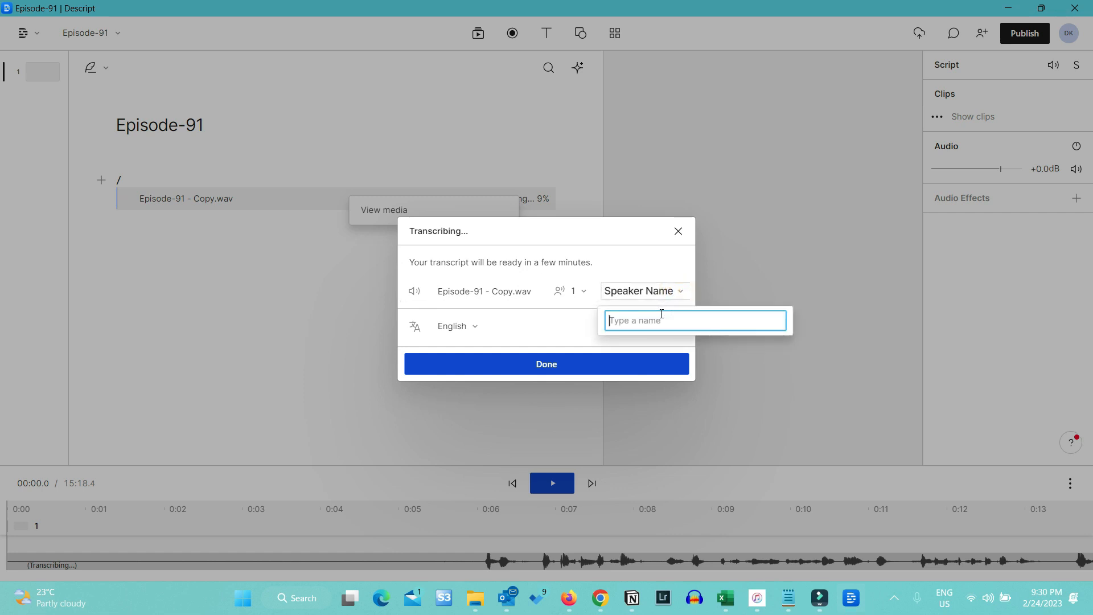
pyautogui.write('Dilip')
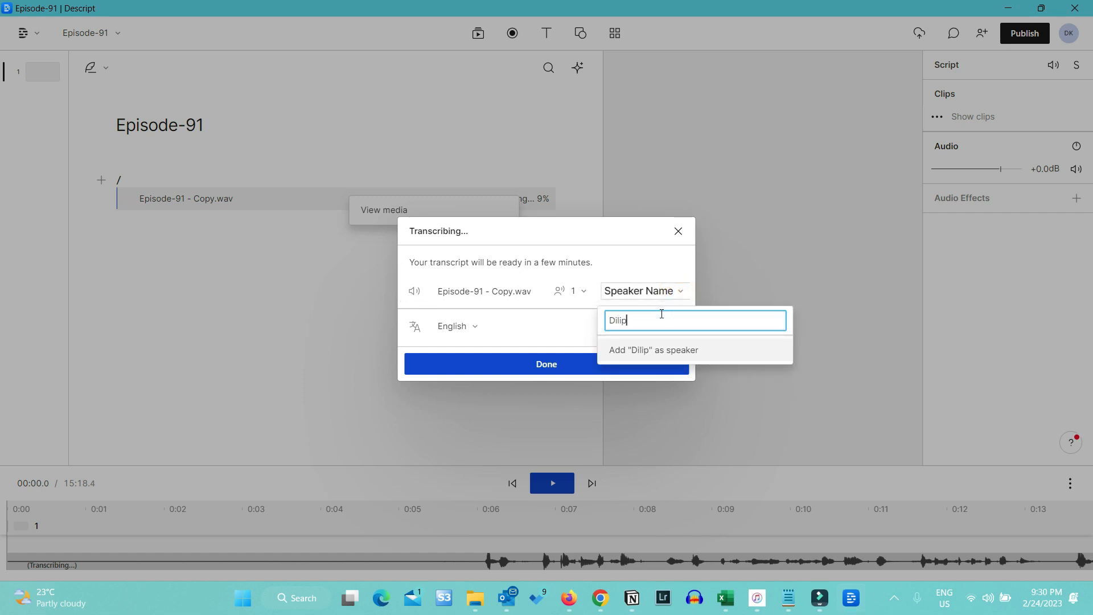
pyautogui.click(680, 350)
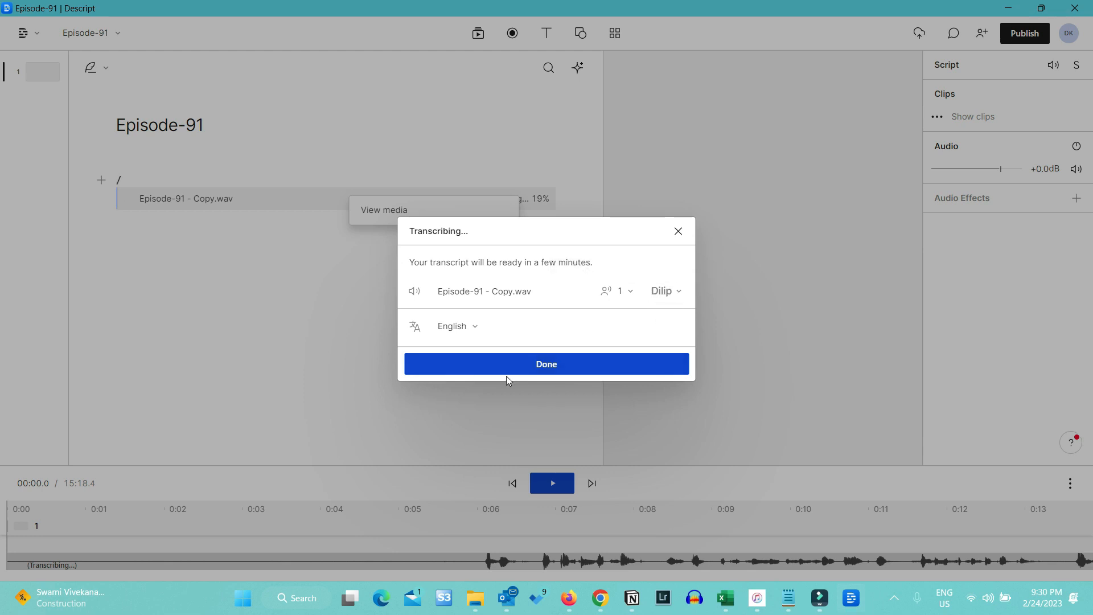
pyautogui.click(547, 364)
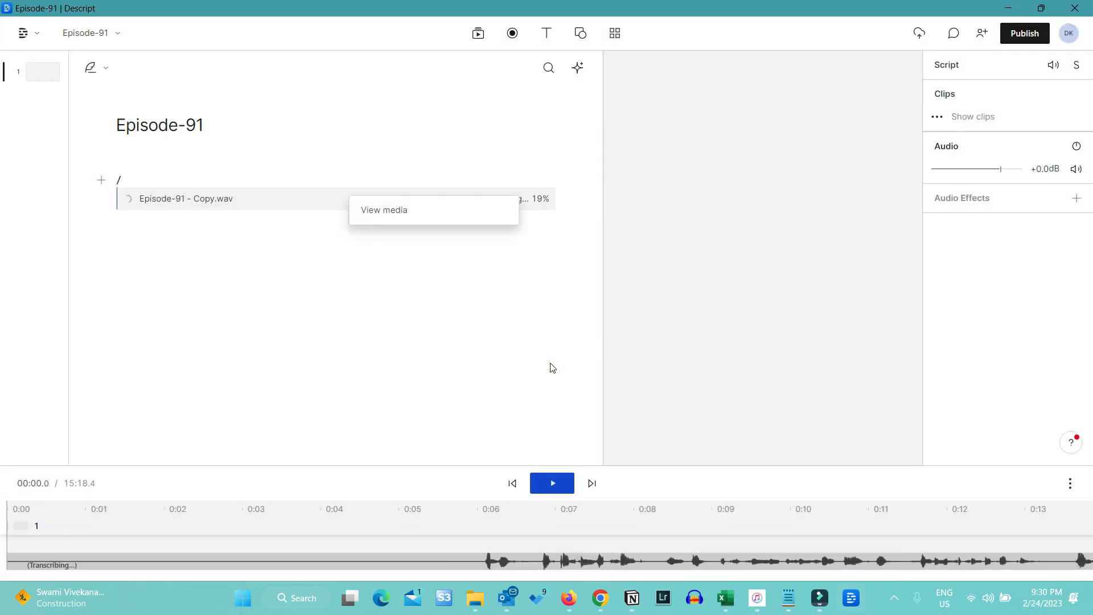
pyautogui.click(588, 247)
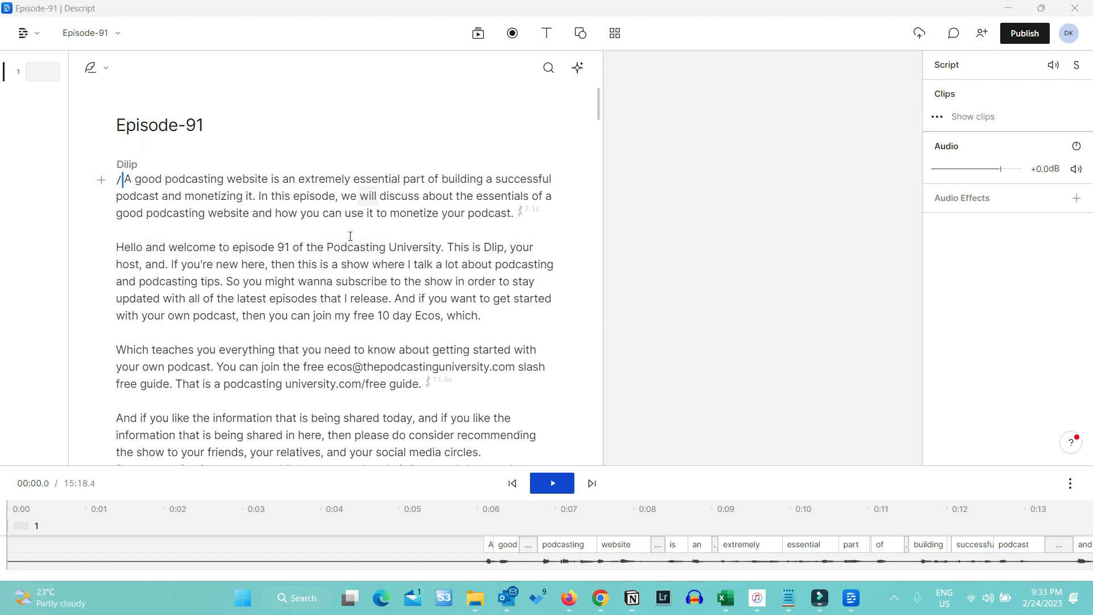
pyautogui.click(751, 245)
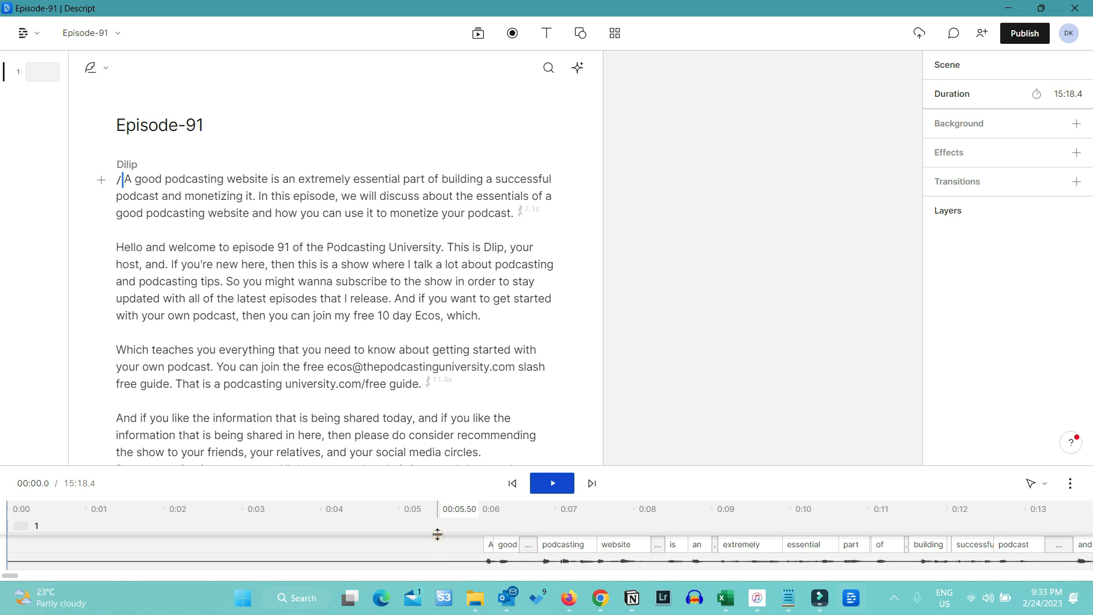
# Step: Enlarge the timeline tracks and select the recording's clip in the timeline
pyautogui.moveTo(441, 535); pyautogui.dragTo(443, 507)
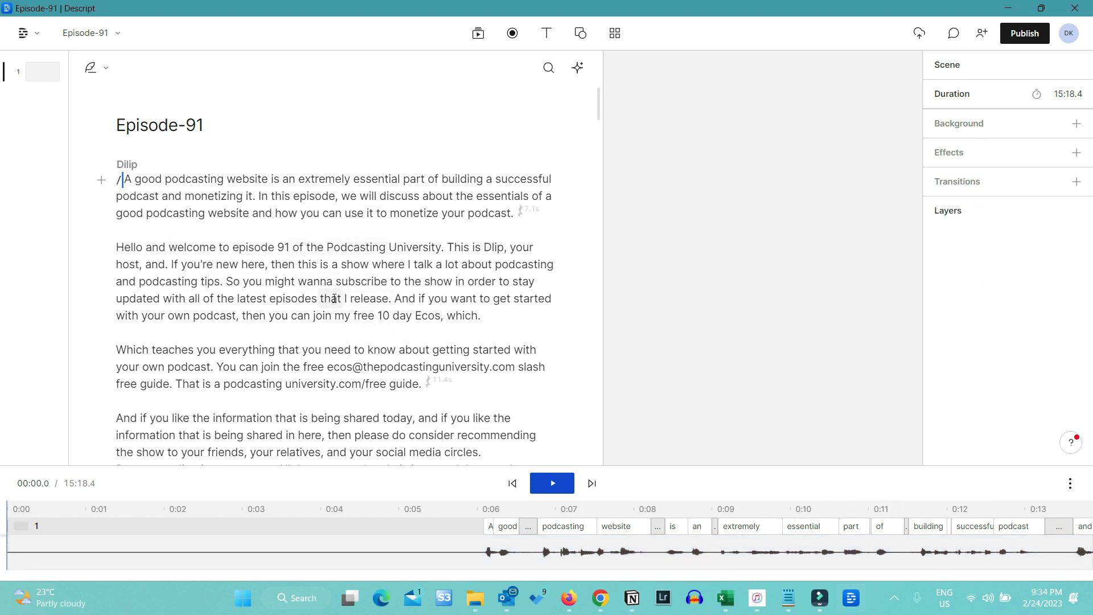
pyautogui.click(238, 265)
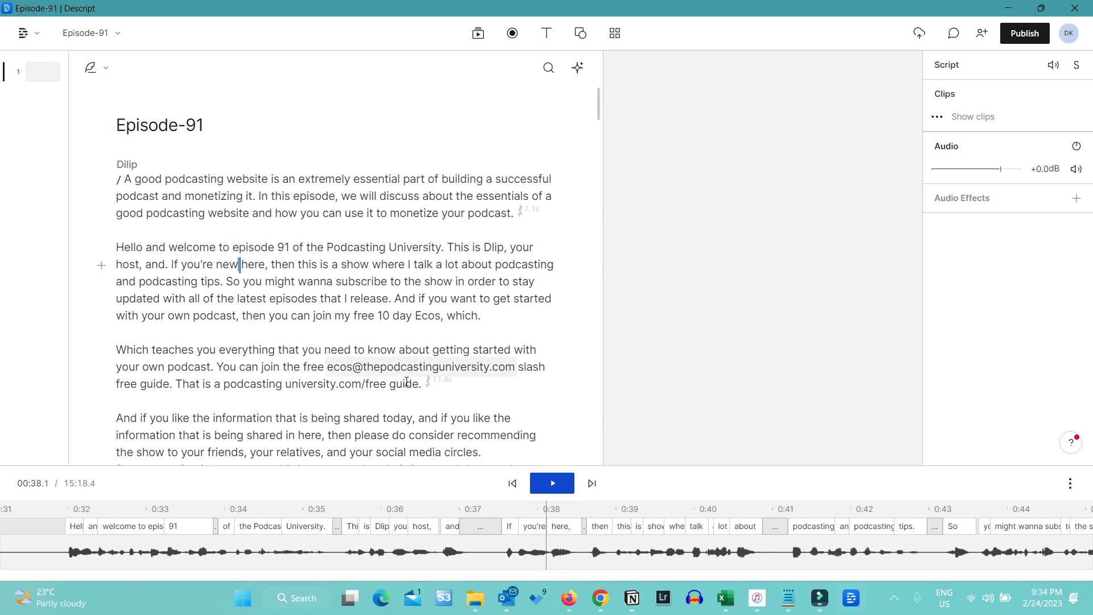
pyautogui.click(587, 555)
pyautogui.click(687, 319)
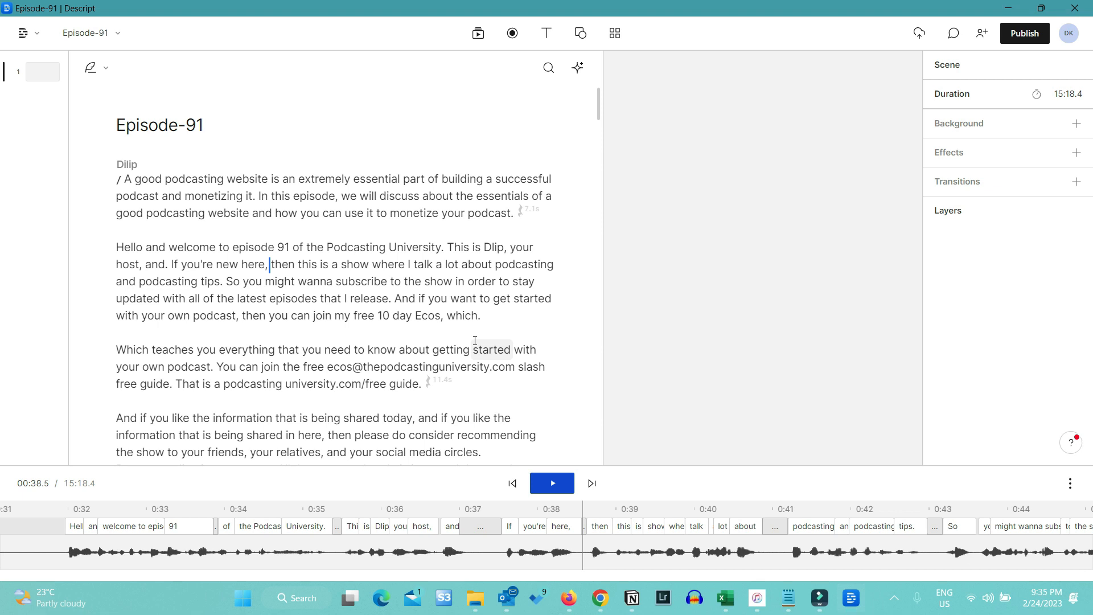
pyautogui.click(520, 549)
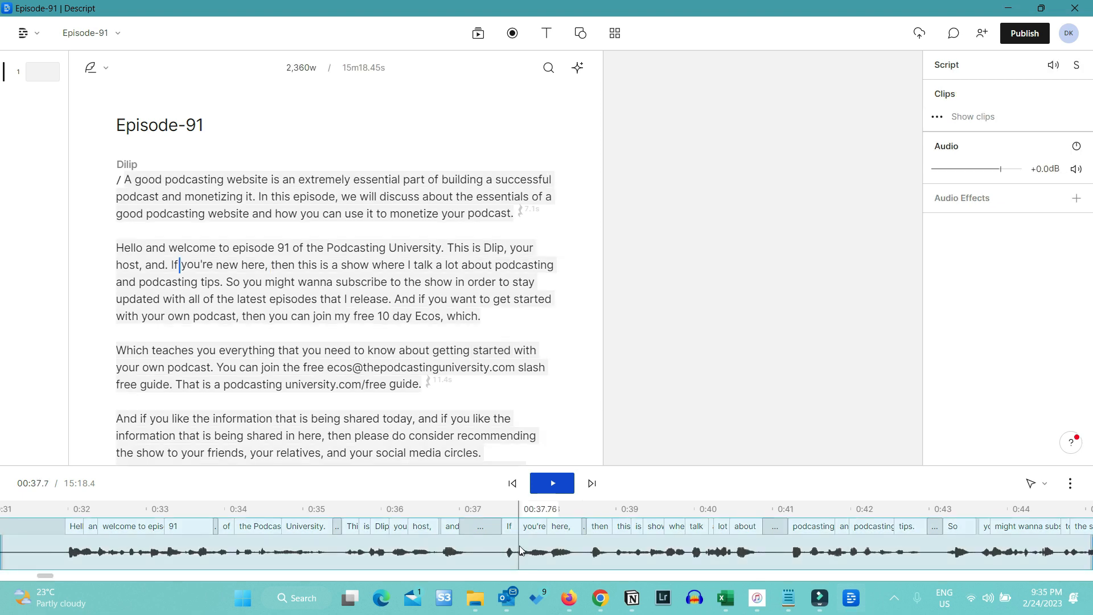
# Step: Set the playhead at 00:37.3 and add Studio Sound from the Audio repair effects
pyautogui.rightClick(519, 549)
pyautogui.click(484, 549)
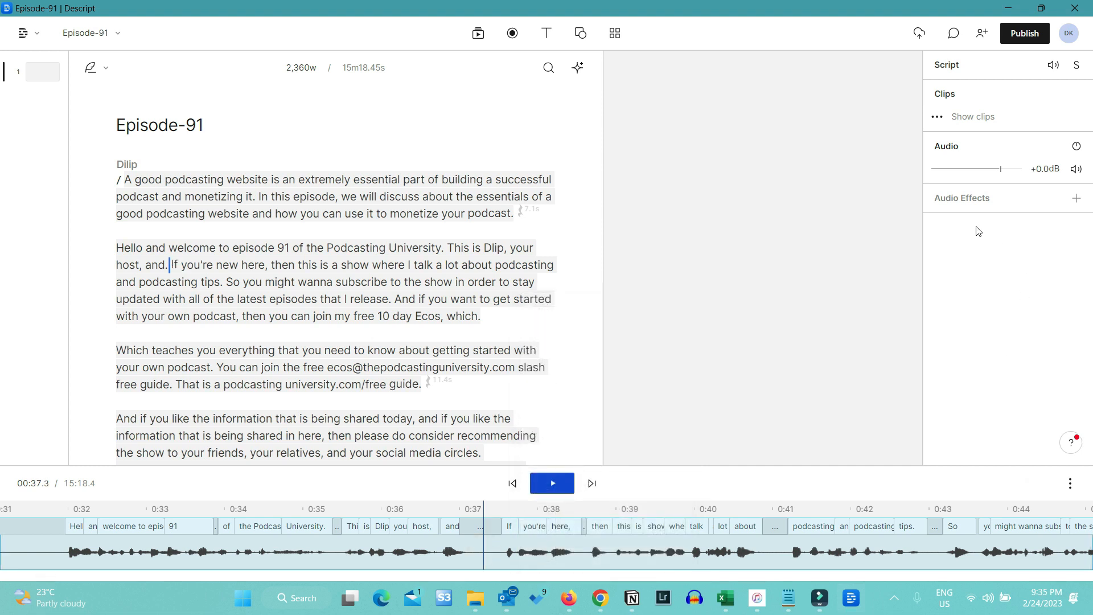
pyautogui.click(1076, 199)
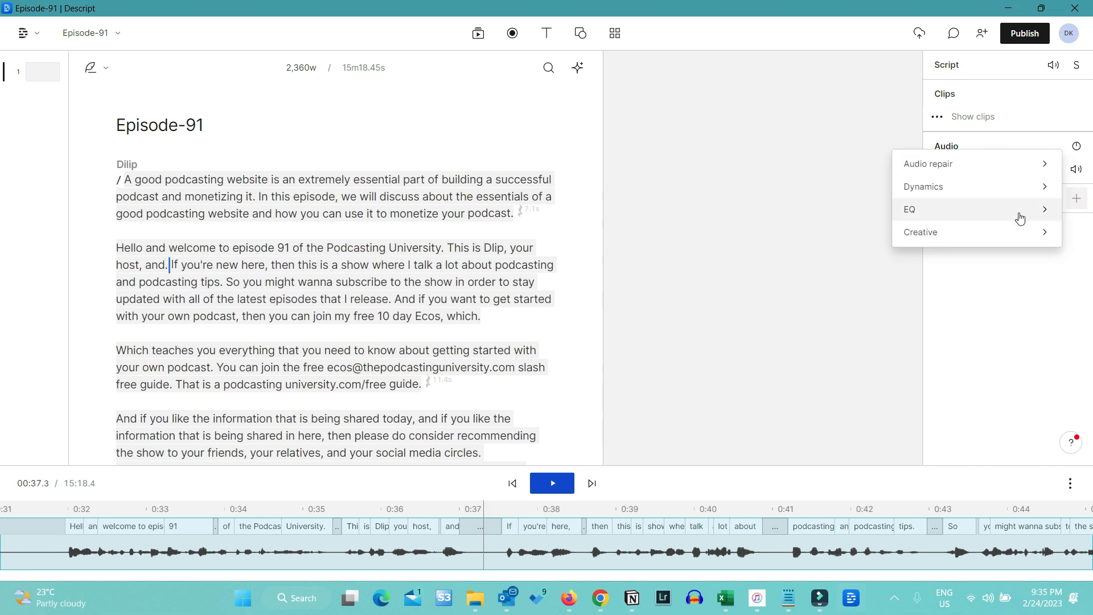
pyautogui.moveTo(964, 166)
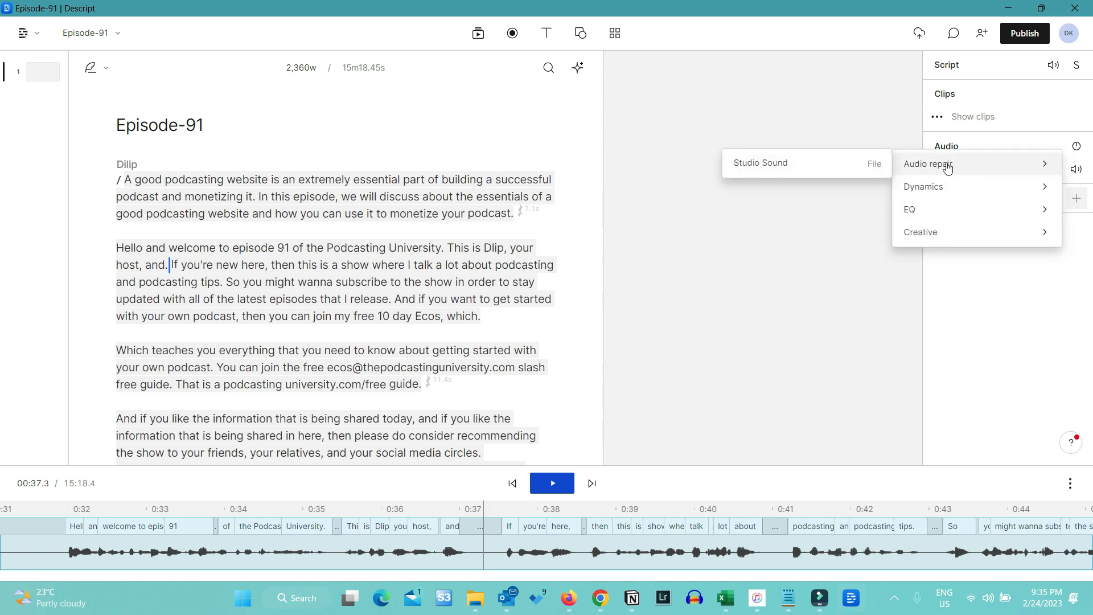
pyautogui.moveTo(934, 187)
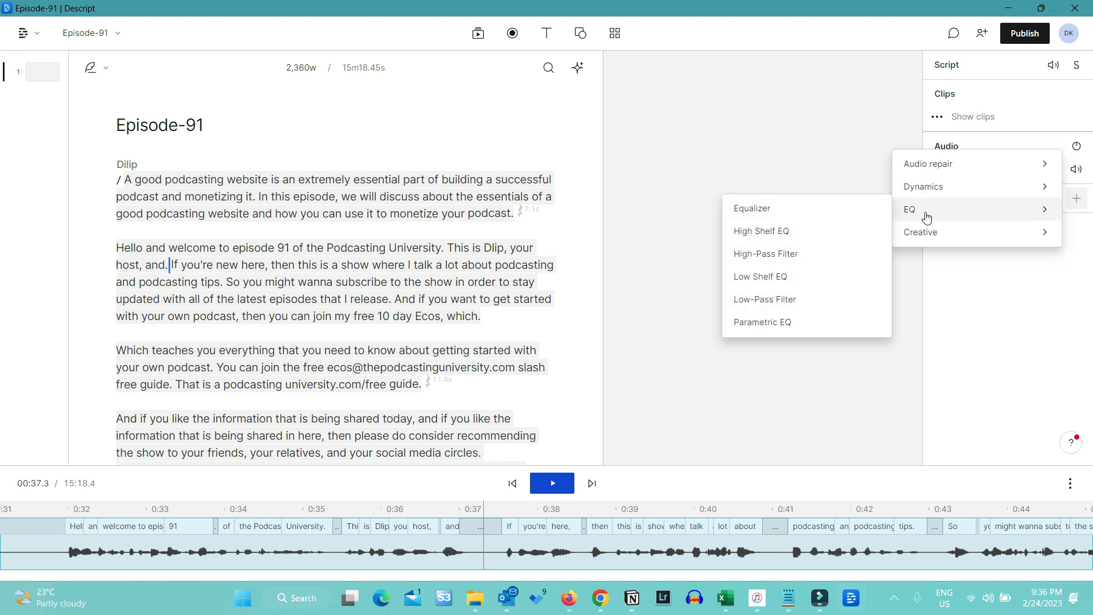
pyautogui.moveTo(939, 234)
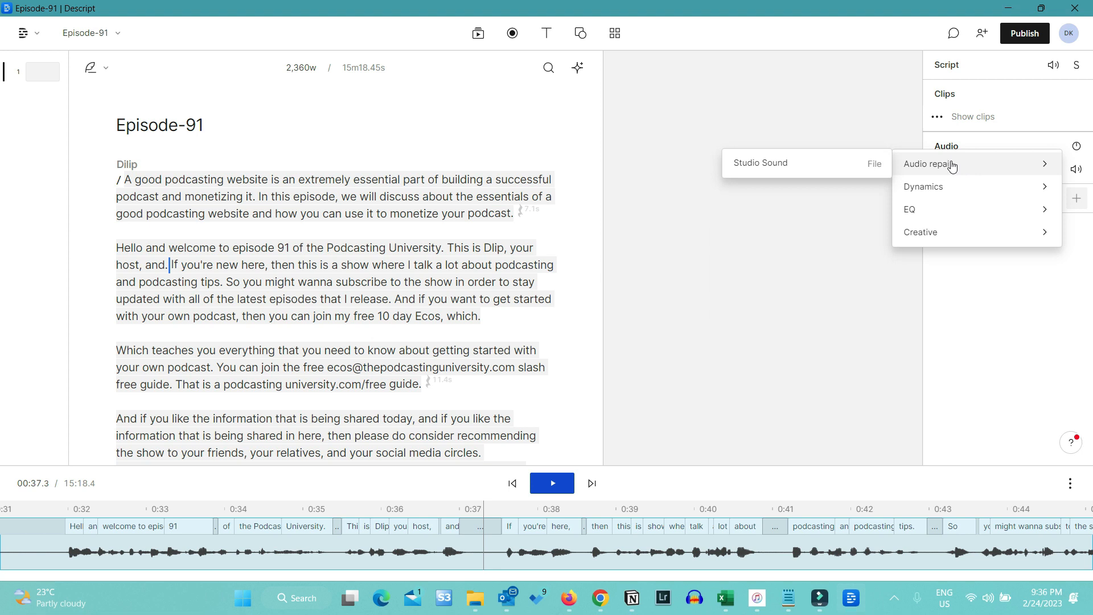
pyautogui.click(778, 167)
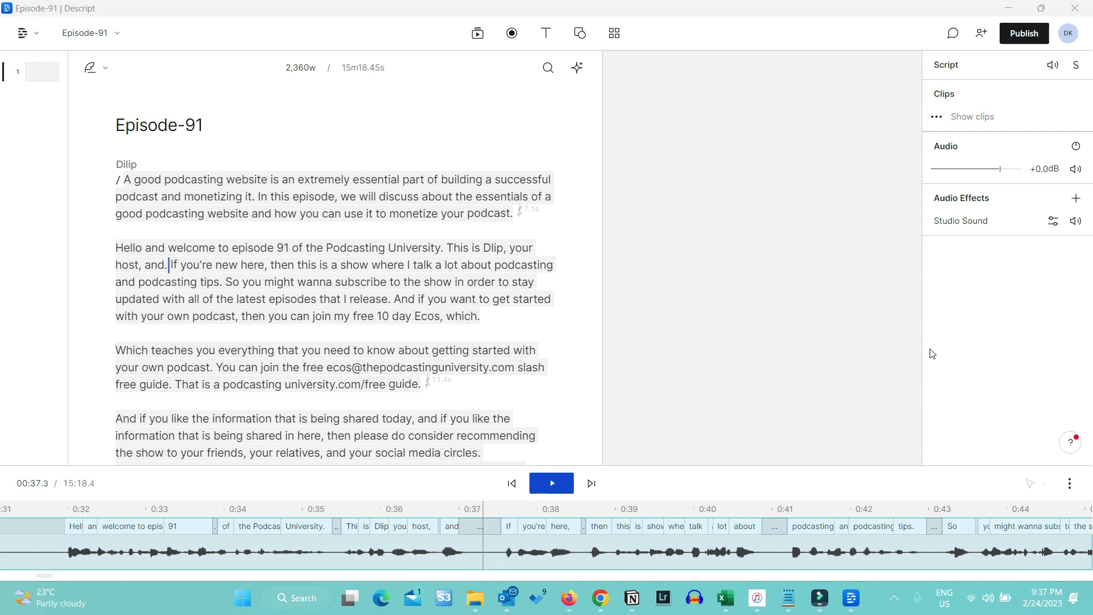
# Step: Check Studio Sound's intensity is 100%, then show the Dynamics effects list
pyautogui.click(1055, 226)
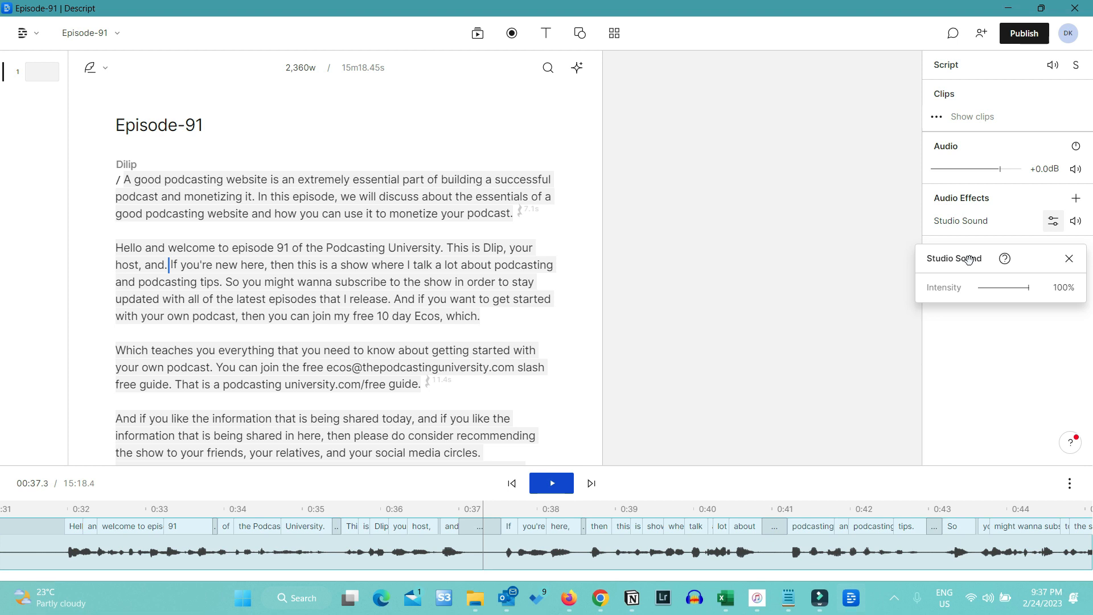
pyautogui.click(830, 548)
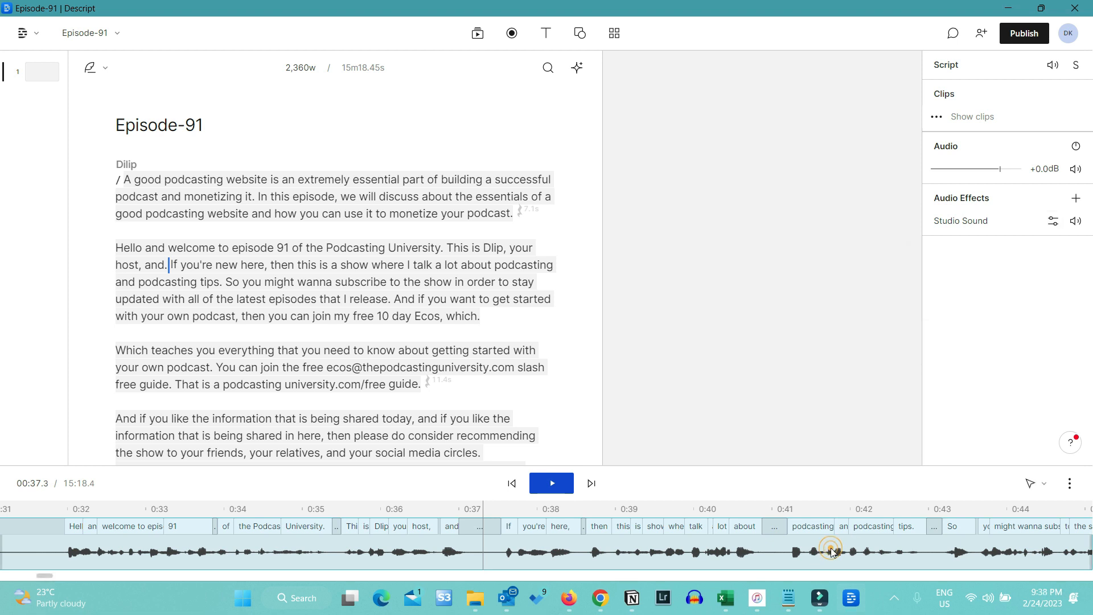
pyautogui.click(1075, 198)
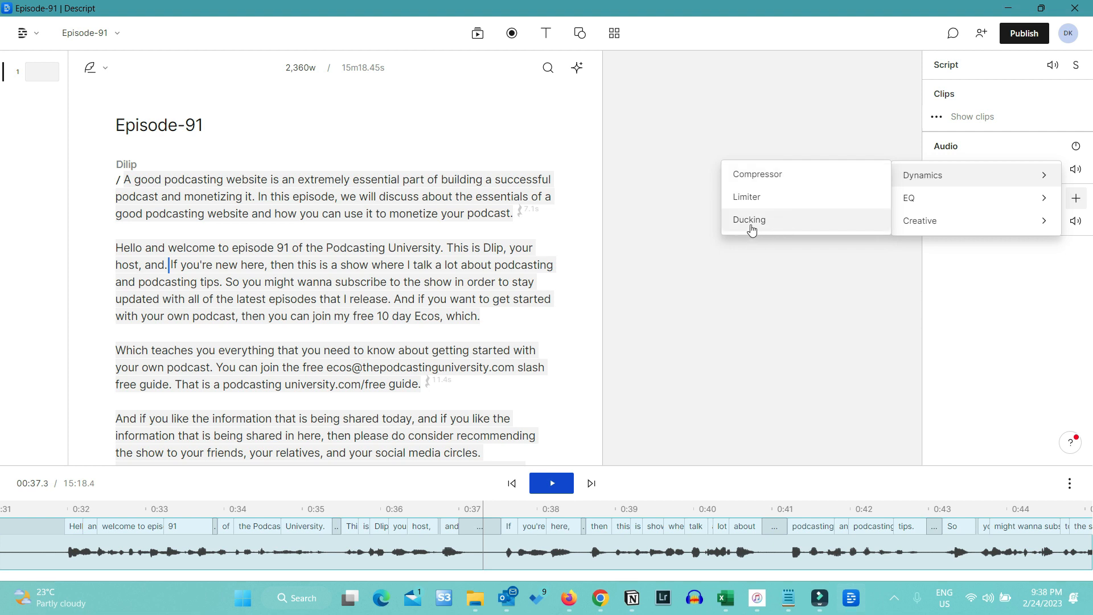
# Step: Add a Compressor, remove it, and add it back to the audio
pyautogui.click(785, 179)
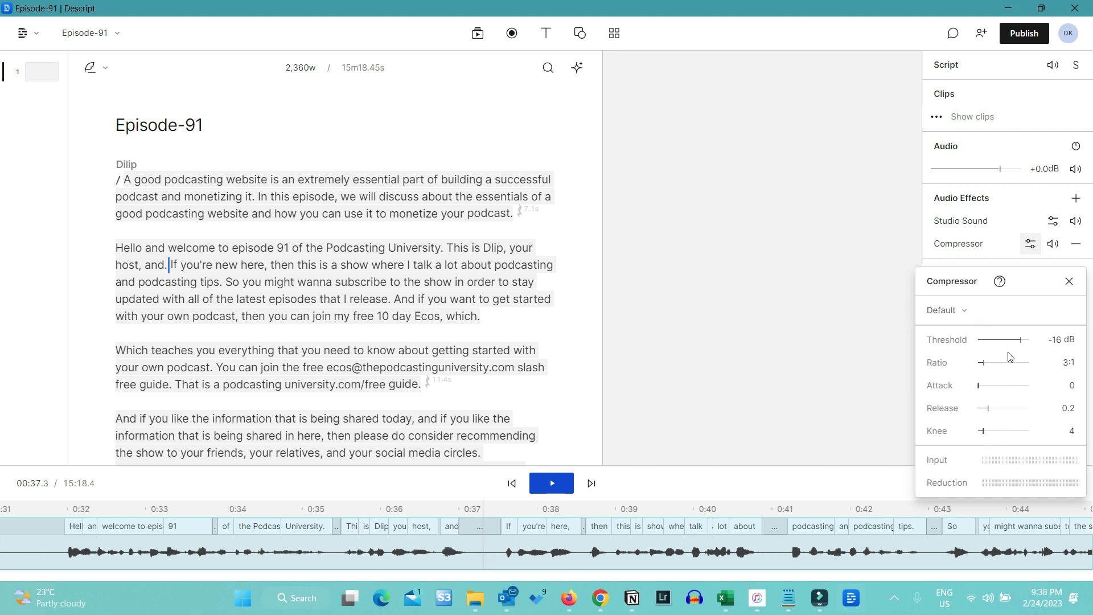
pyautogui.click(1068, 281)
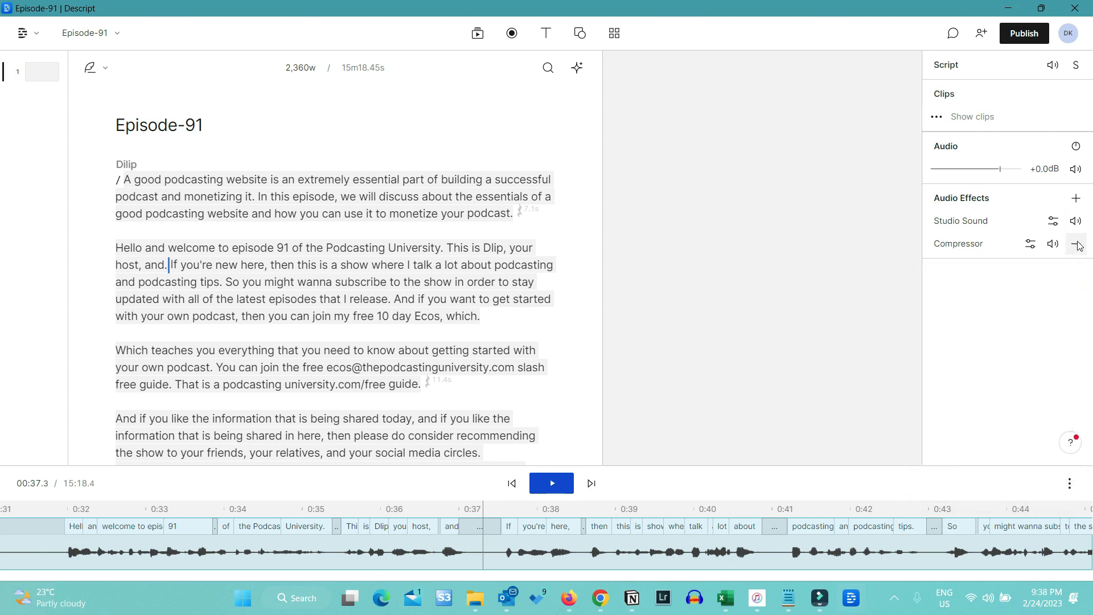
pyautogui.click(1077, 244)
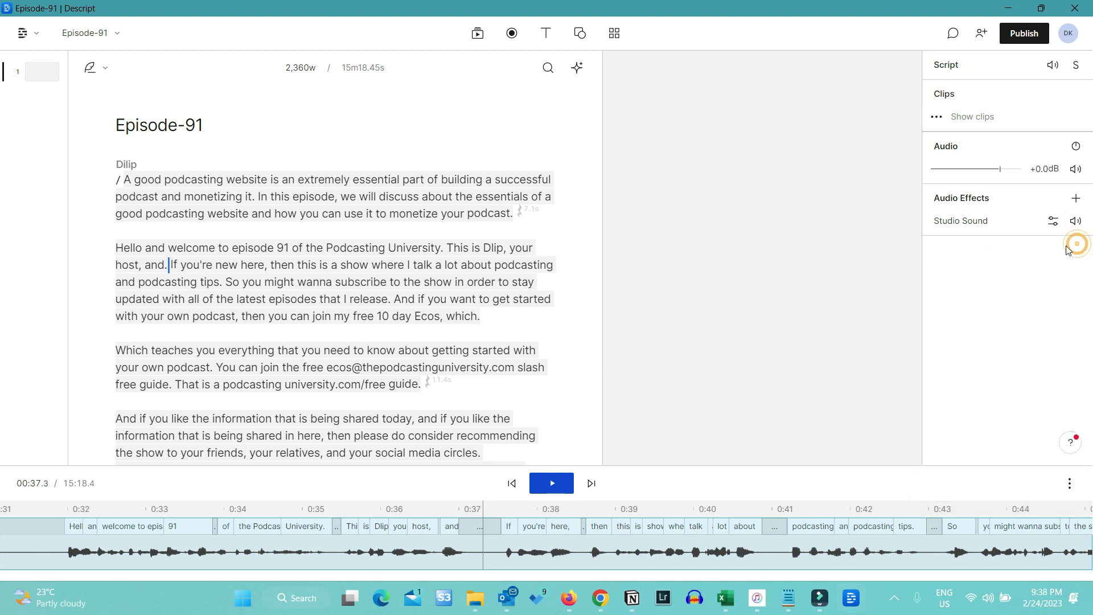
pyautogui.click(1075, 199)
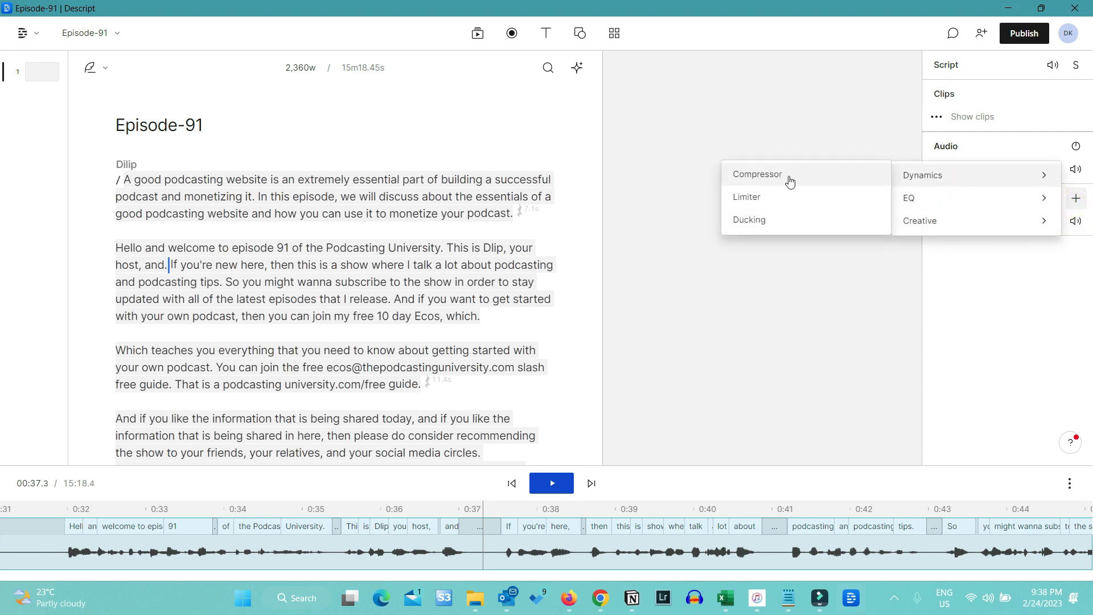
pyautogui.click(788, 177)
# Step: Add a Reverb effect from the Creative audio effects
pyautogui.click(1075, 198)
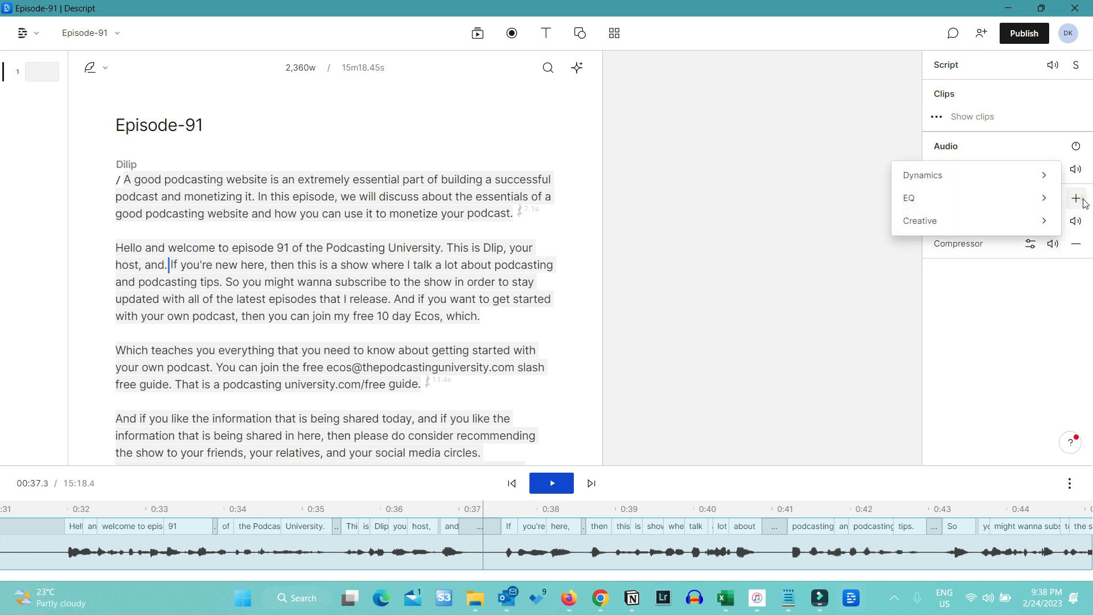
pyautogui.moveTo(936, 202)
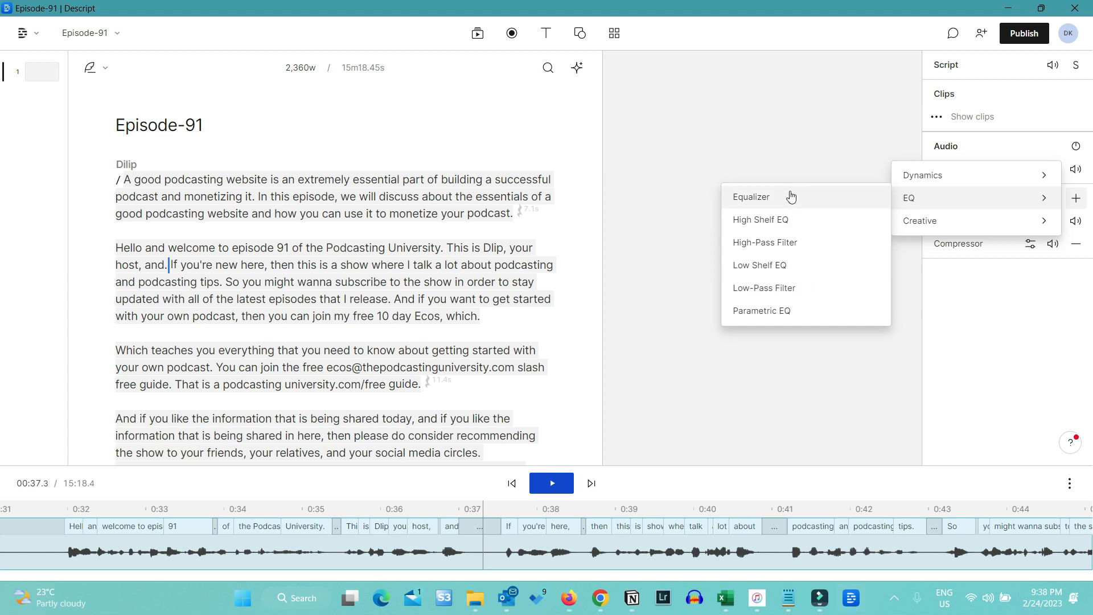
pyautogui.moveTo(949, 223)
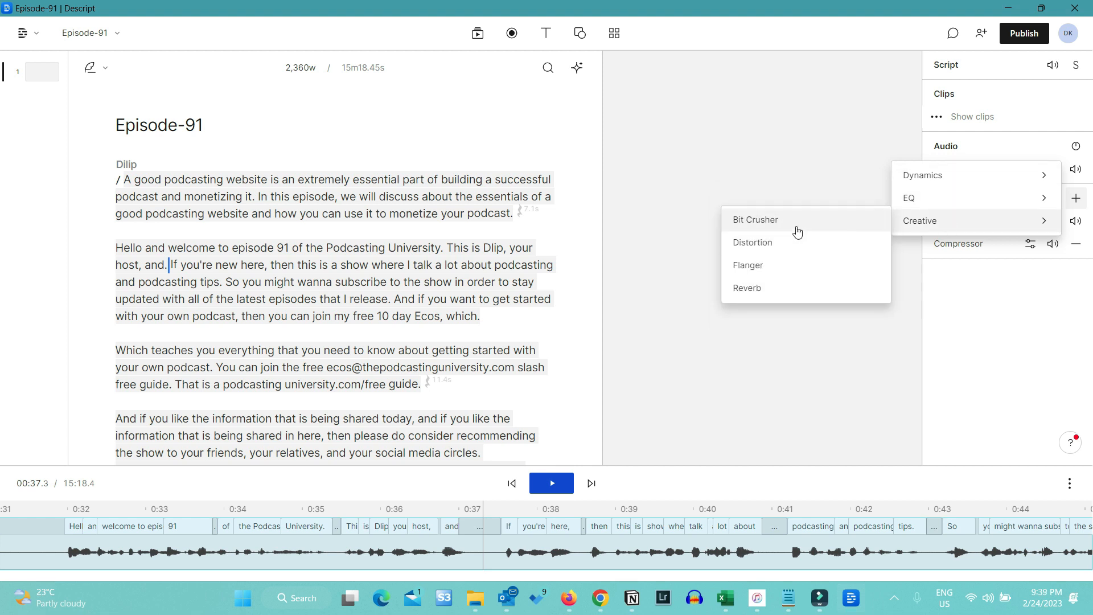
pyautogui.click(762, 298)
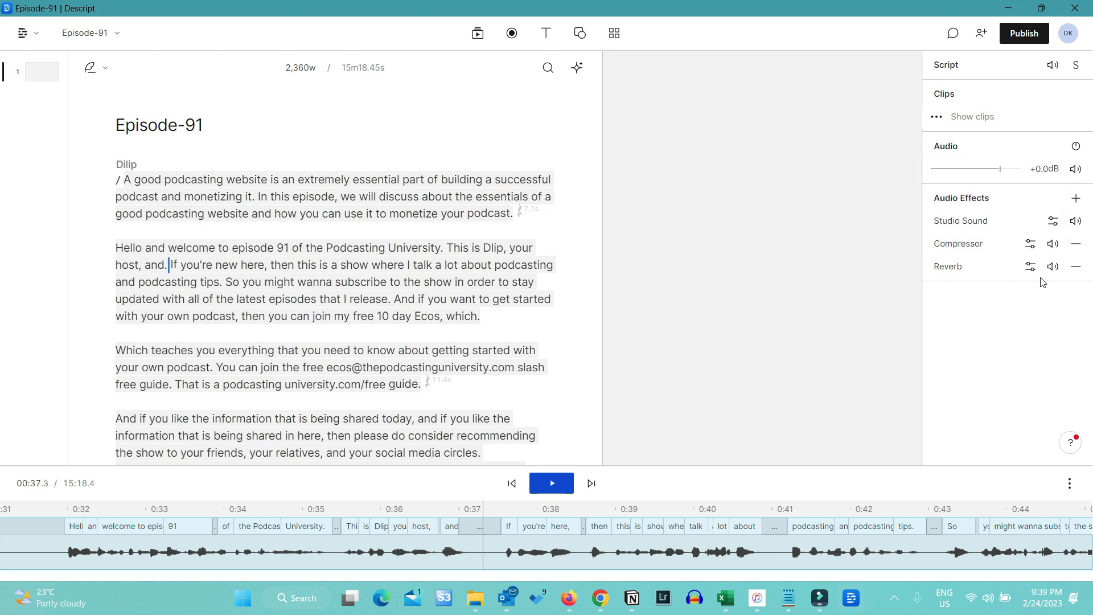
# Step: Review the Reverb presets, keep Default, then remove Reverb from the audio
pyautogui.click(1030, 267)
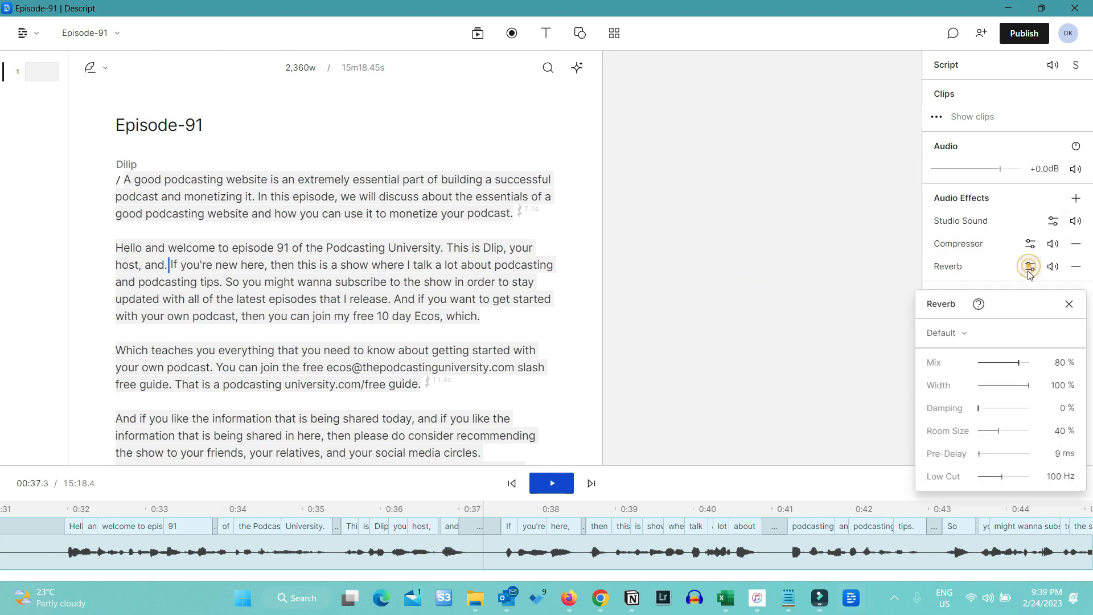
pyautogui.click(965, 333)
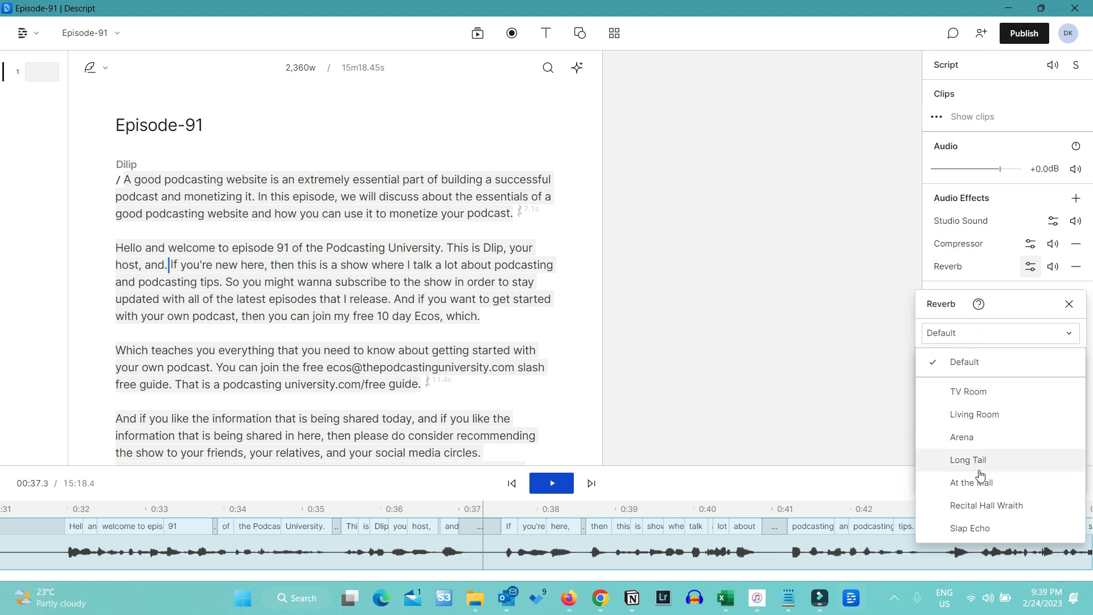
pyautogui.click(1069, 305)
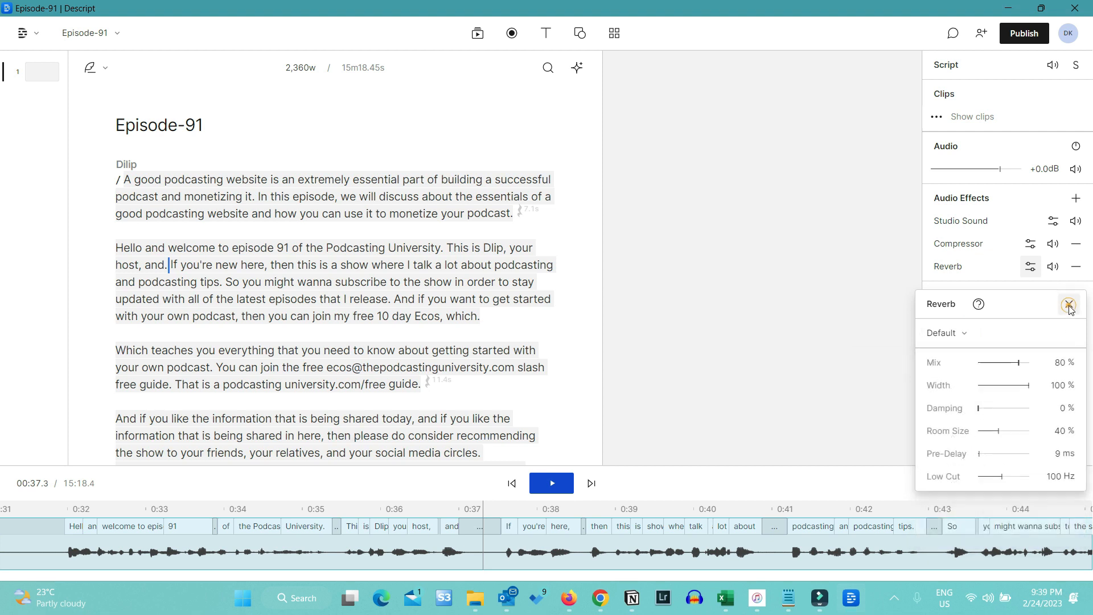
pyautogui.click(1069, 301)
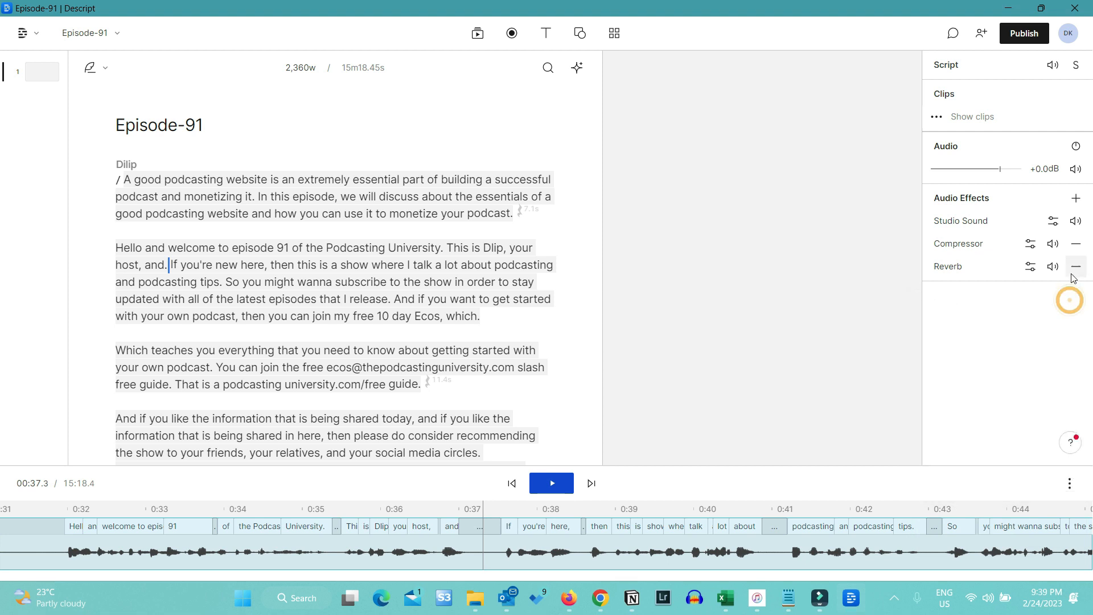
pyautogui.click(1076, 270)
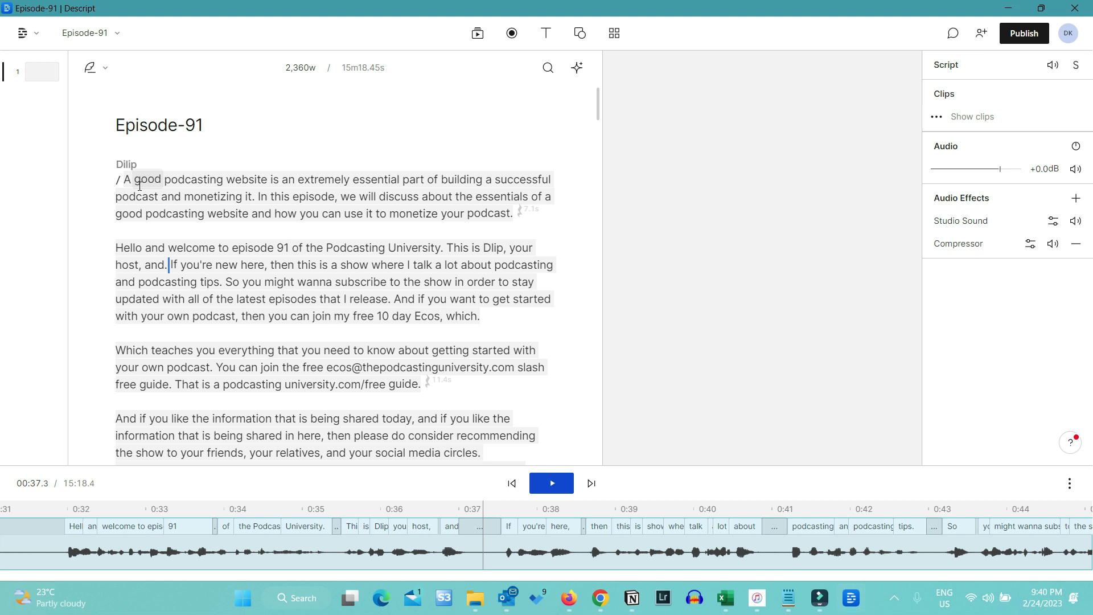
pyautogui.click(578, 68)
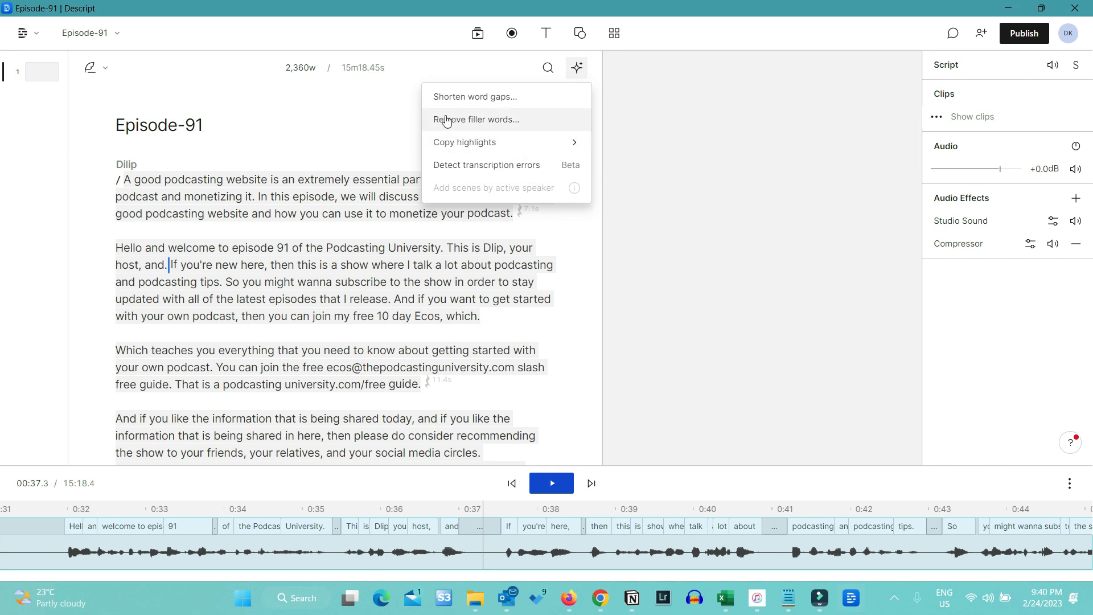
pyautogui.click(485, 122)
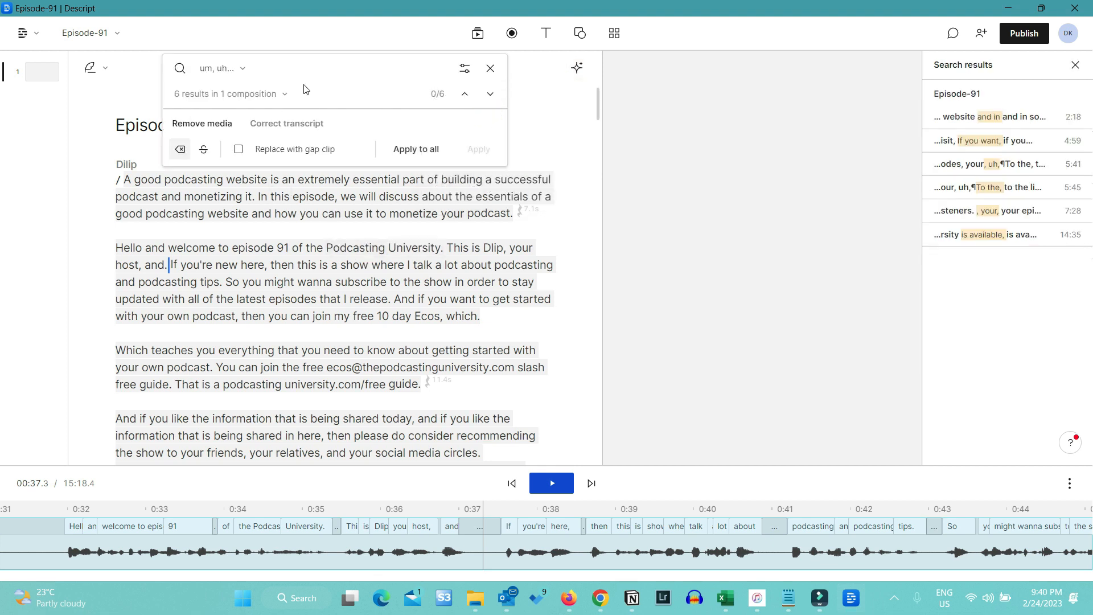
pyautogui.click(244, 68)
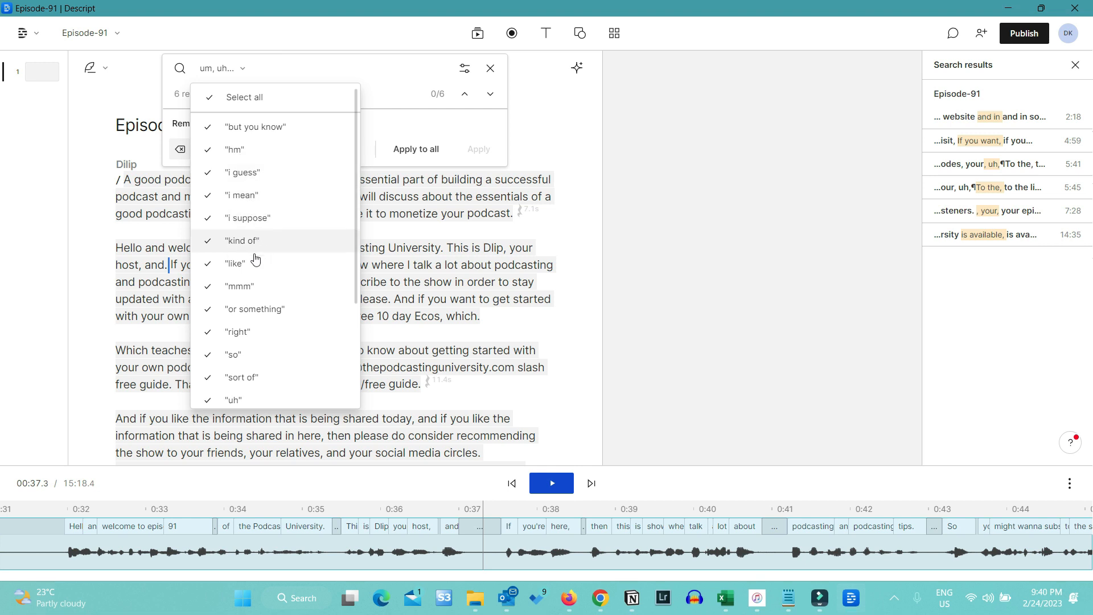
pyautogui.scroll(-1, 258, 387)
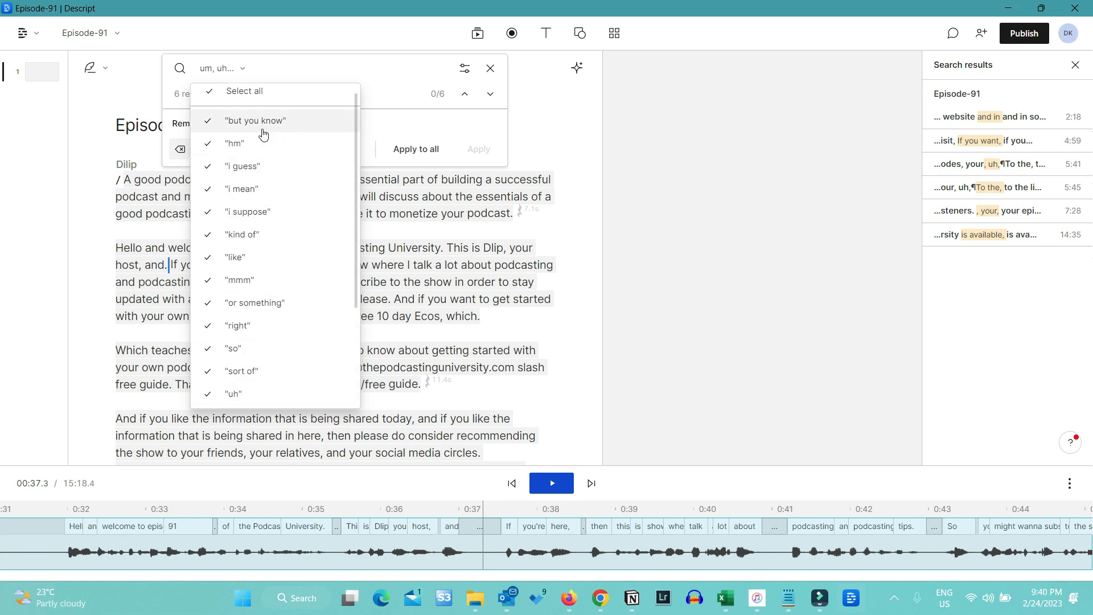
pyautogui.click(209, 123)
pyautogui.click(208, 125)
pyautogui.scroll(-1, 251, 102)
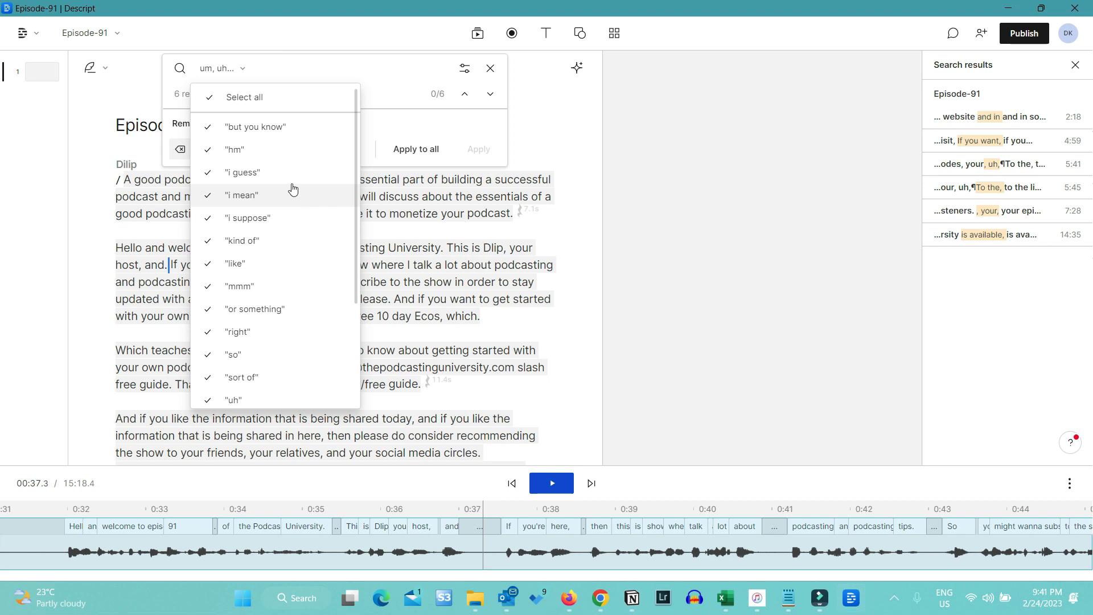
pyautogui.scroll(-3, 295, 302)
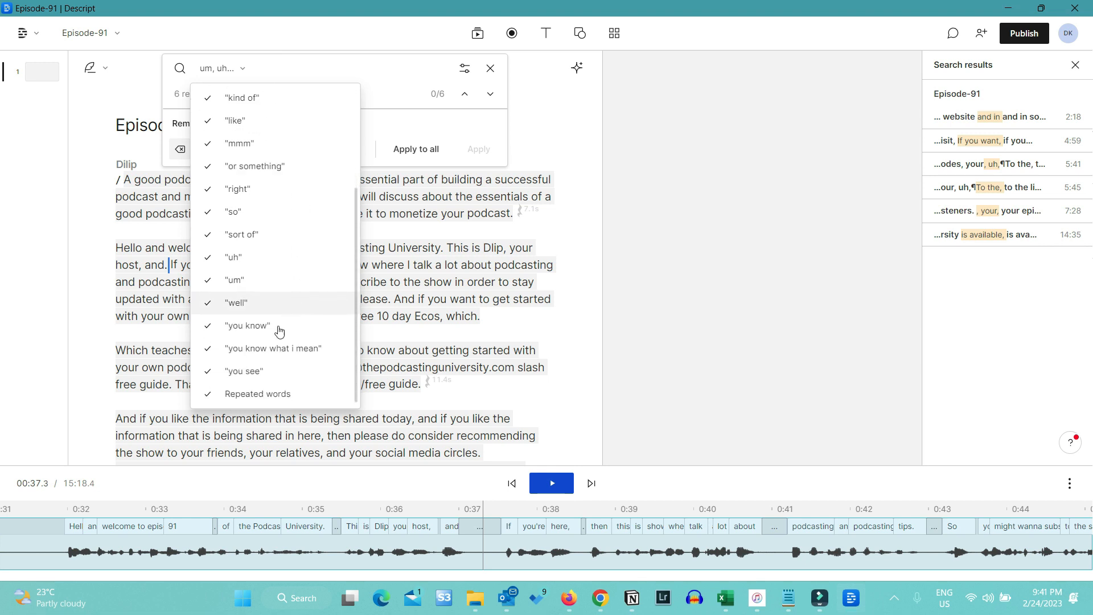
pyautogui.scroll(3, 267, 308)
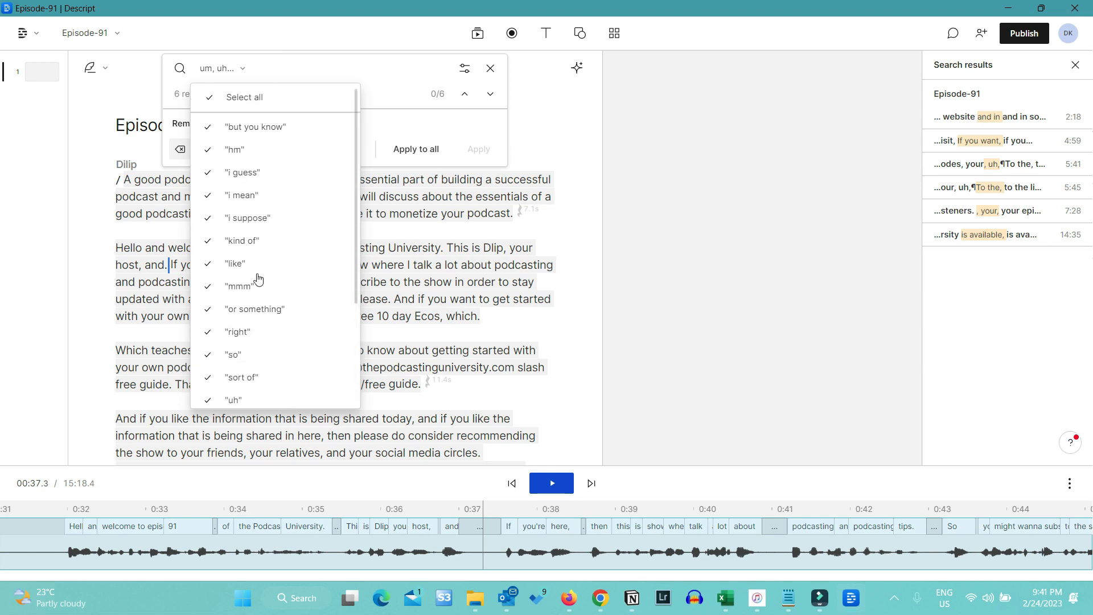
pyautogui.click(1030, 72)
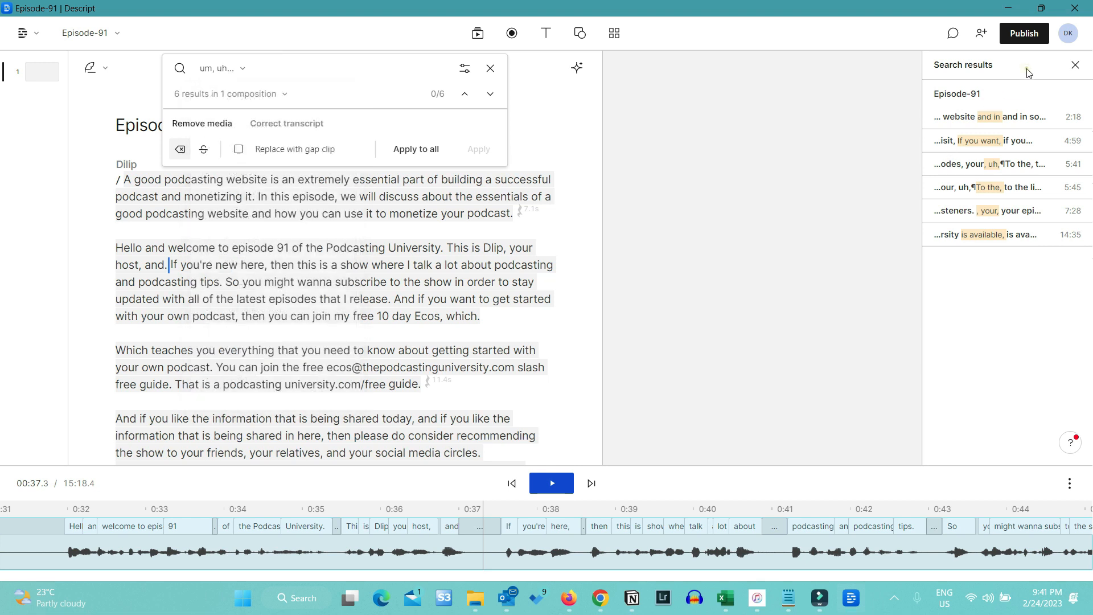
pyautogui.click(988, 117)
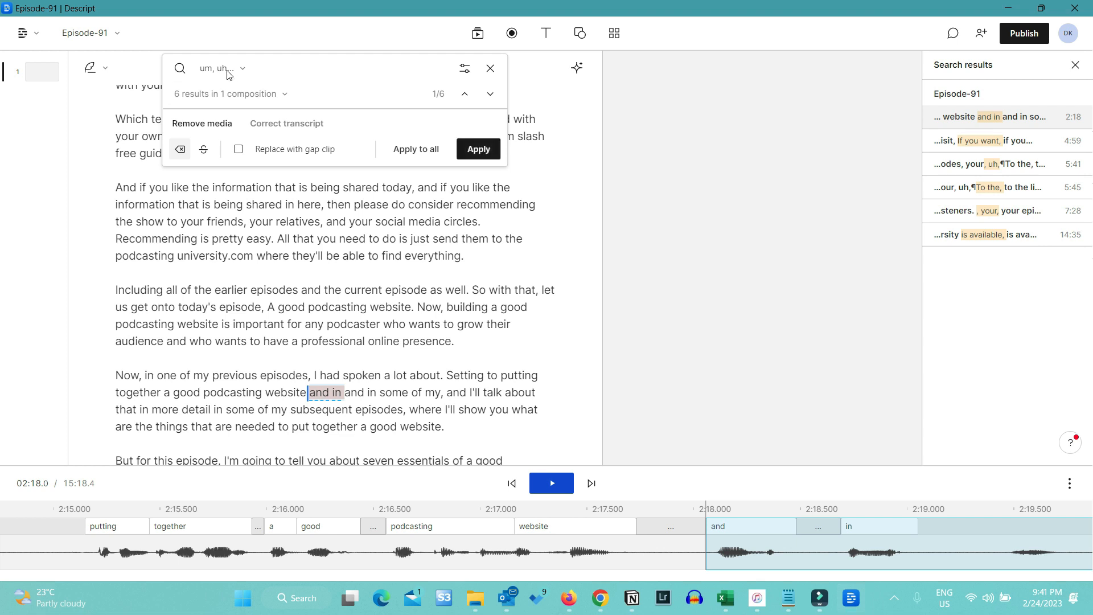
pyautogui.click(245, 68)
pyautogui.scroll(-5, 315, 281)
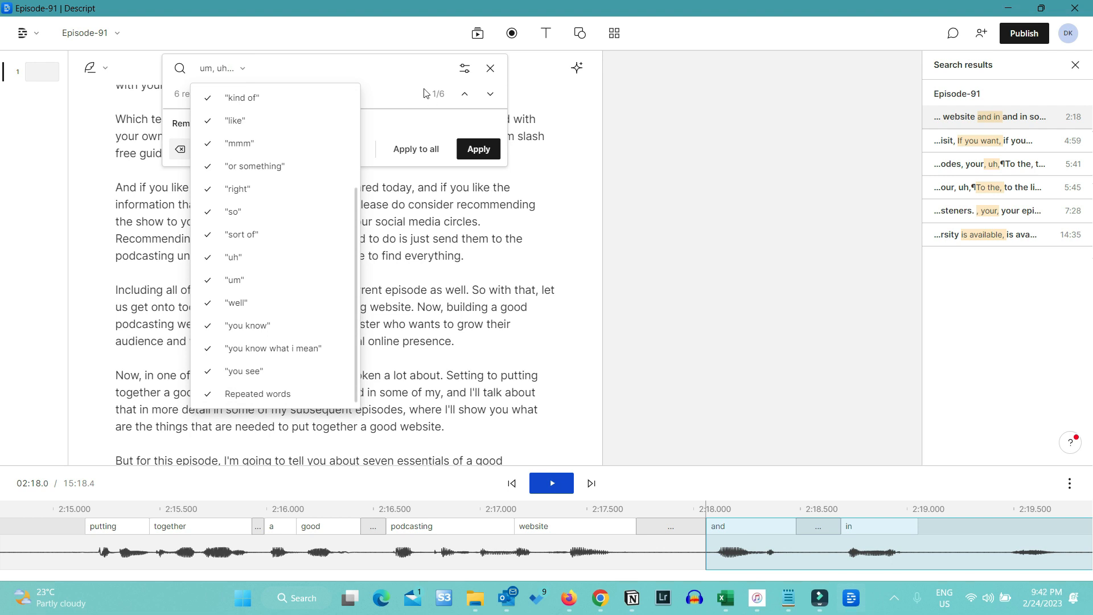
pyautogui.click(406, 63)
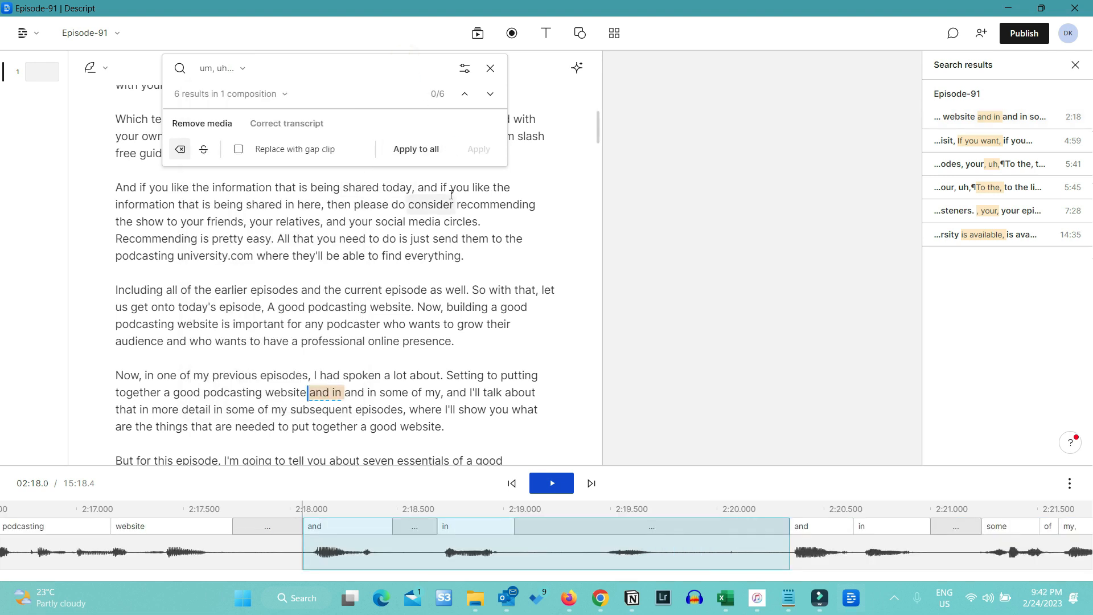
pyautogui.click(490, 68)
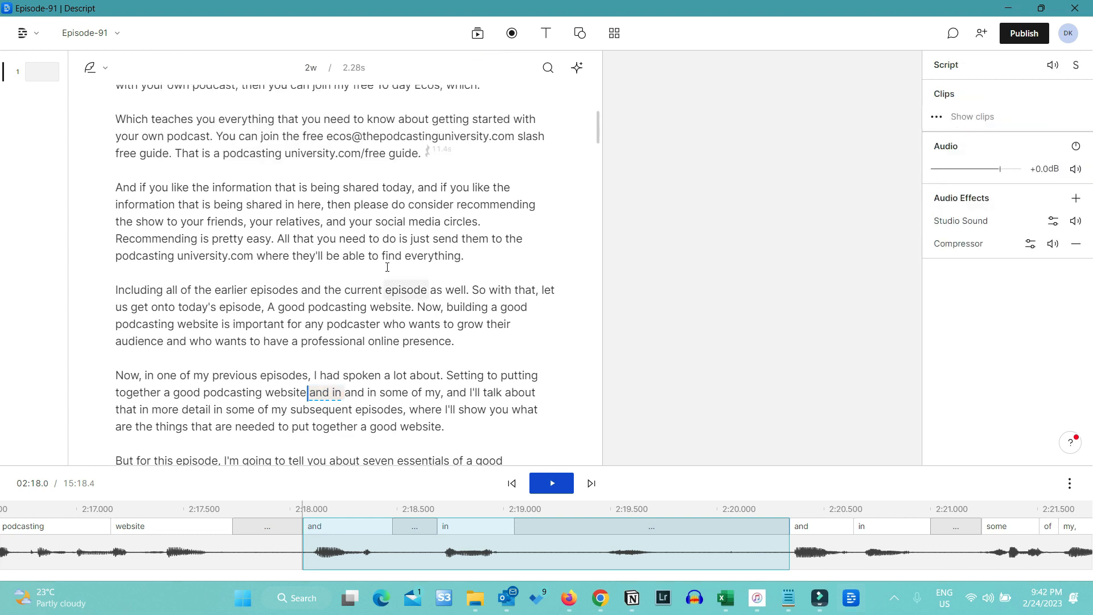
pyautogui.scroll(5, 387, 266)
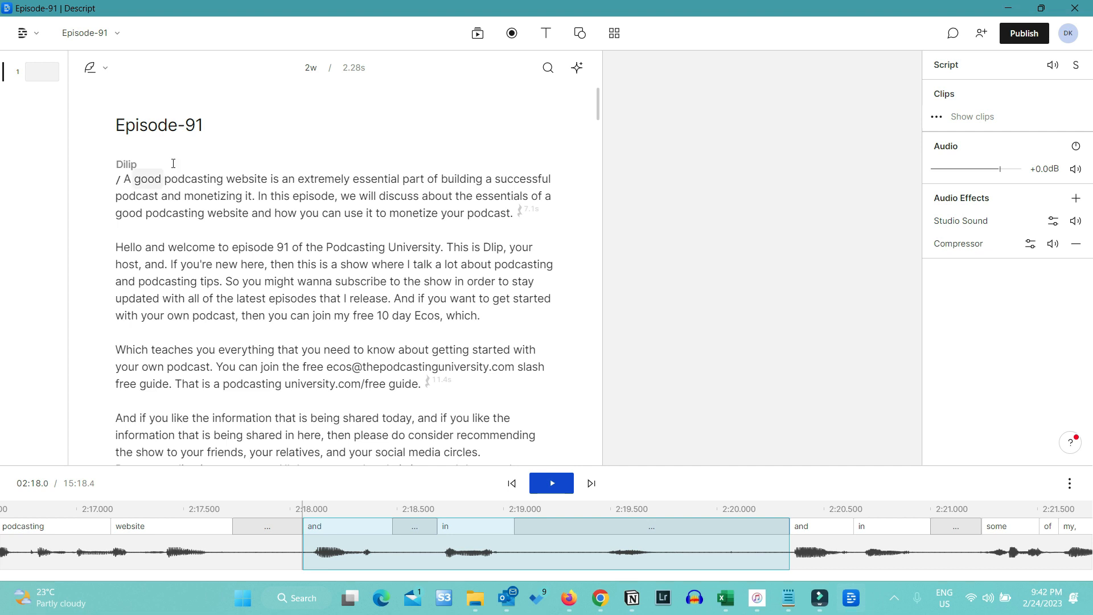
pyautogui.click(577, 67)
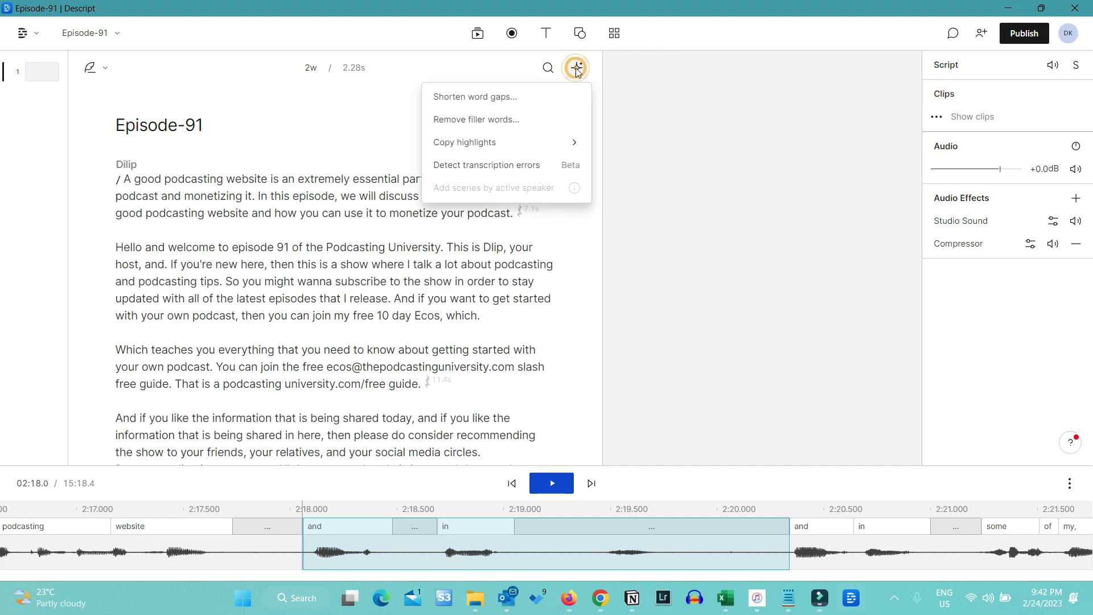
pyautogui.click(488, 100)
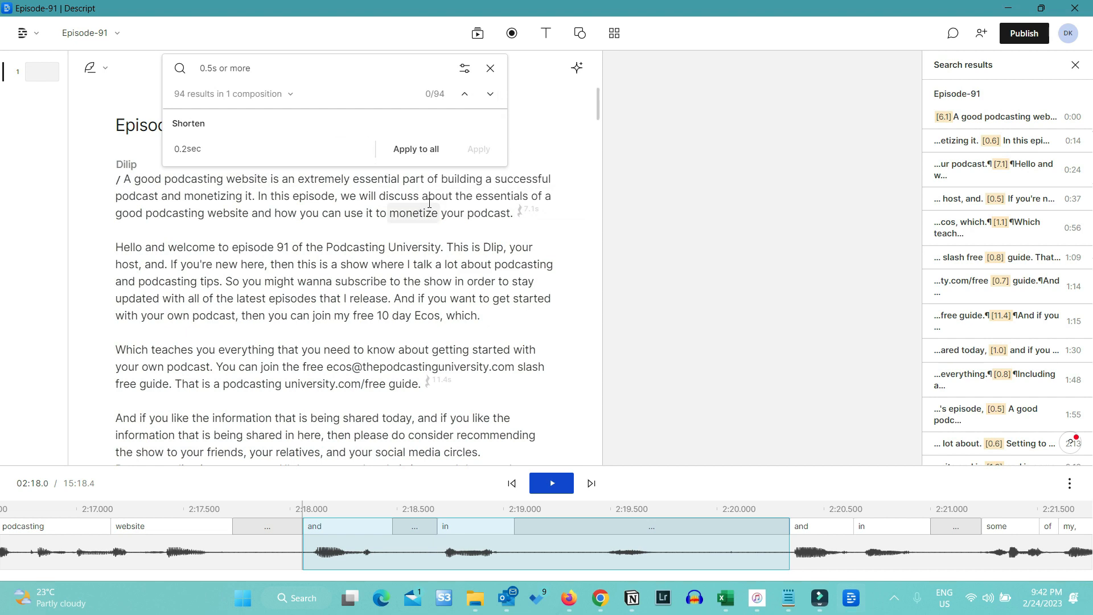
pyautogui.scroll(-1, 1017, 206)
pyautogui.scroll(-20, 1018, 206)
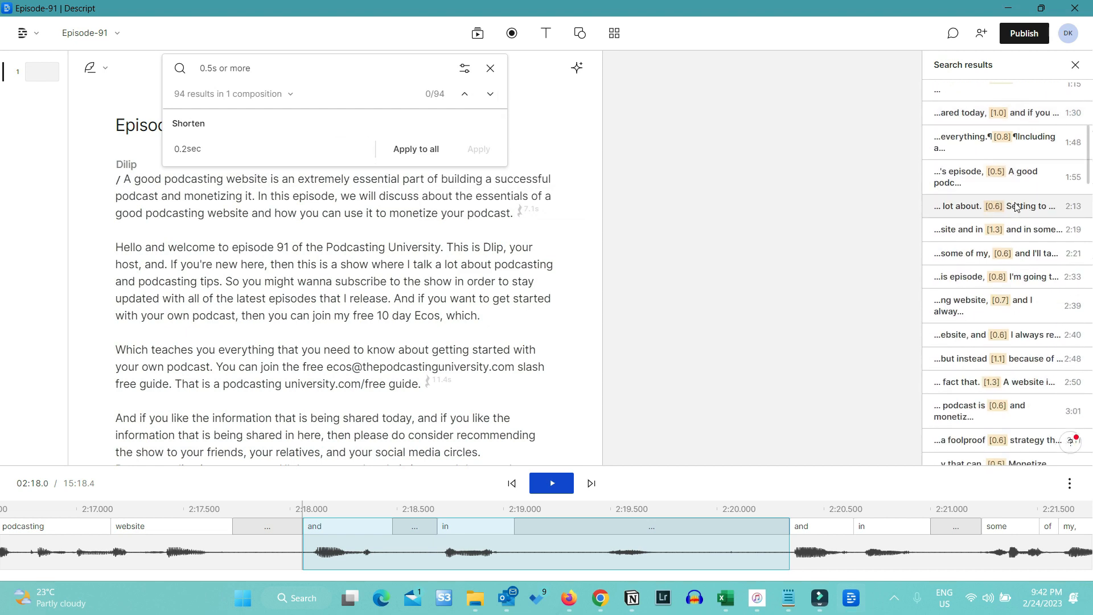
pyautogui.click(408, 149)
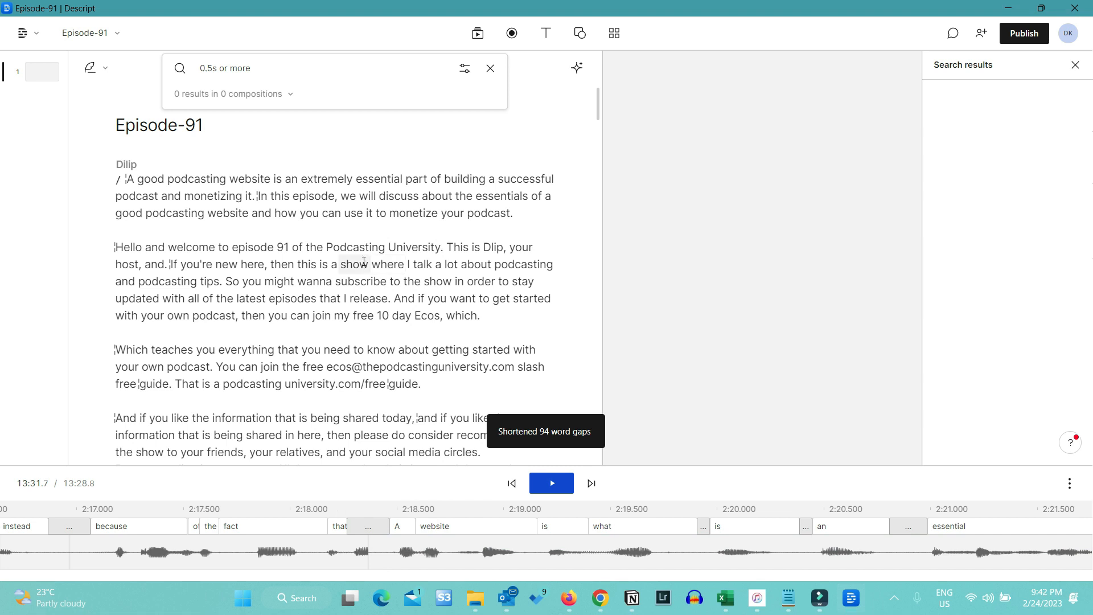
pyautogui.click(490, 69)
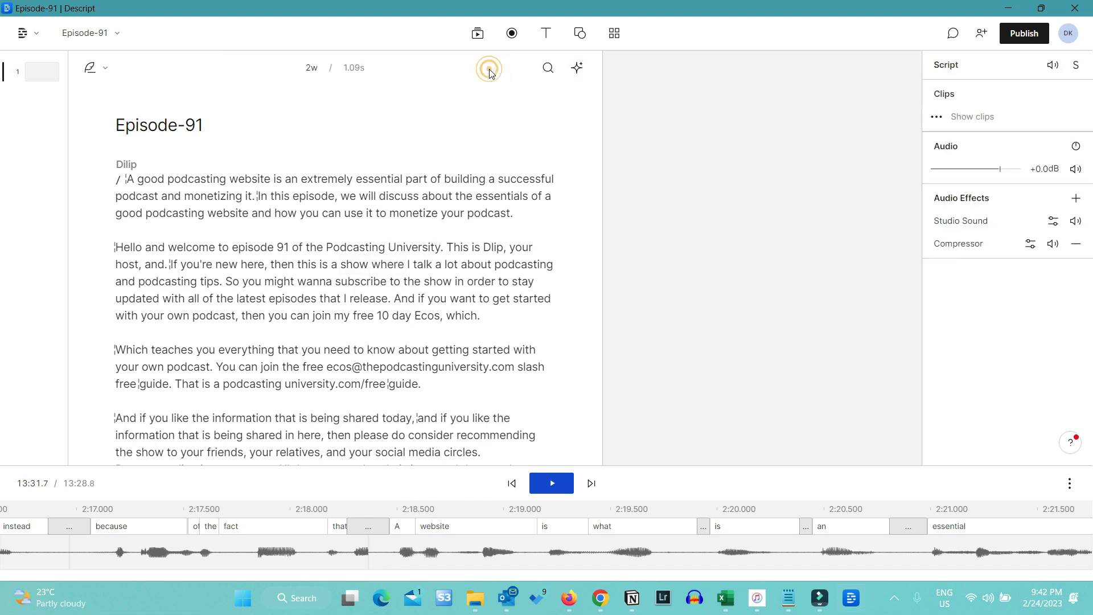
# Step: Run Detect transcription errors (Beta) from the AI actions menu
pyautogui.click(578, 69)
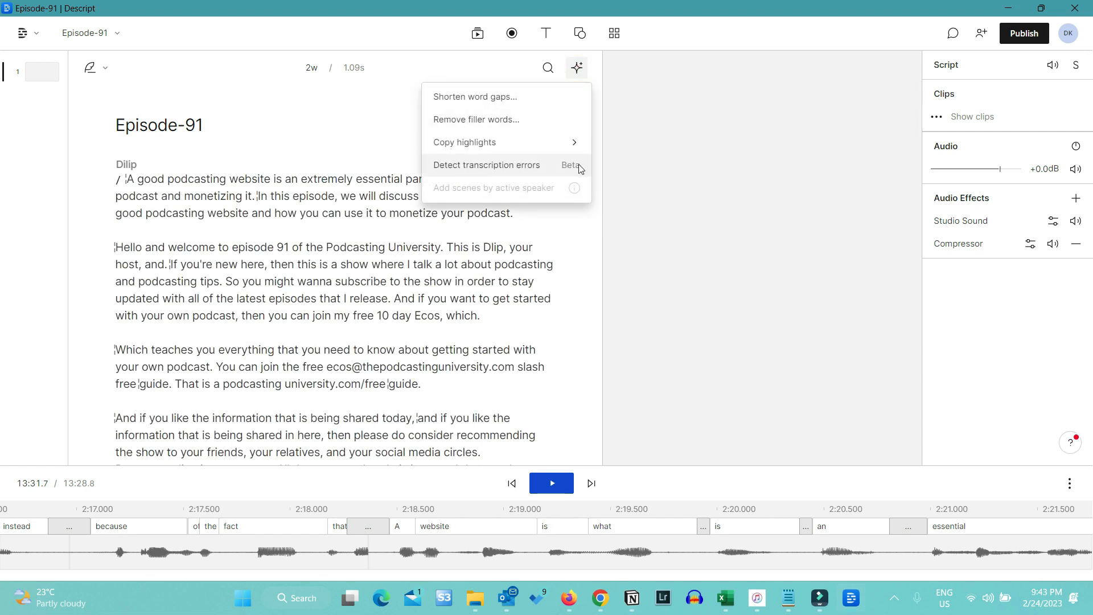
pyautogui.click(517, 166)
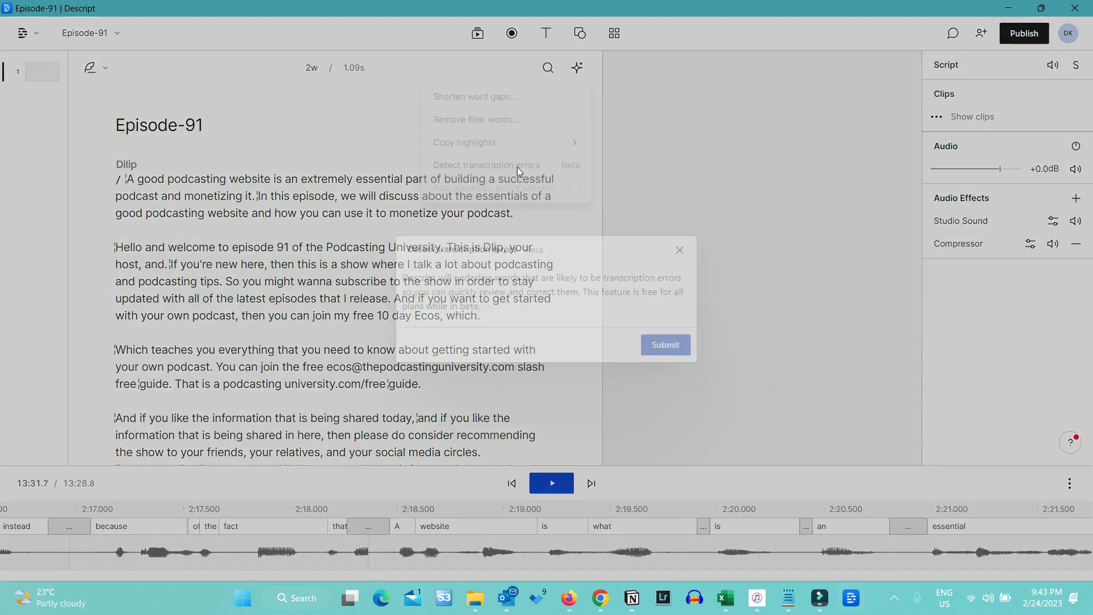
pyautogui.click(670, 346)
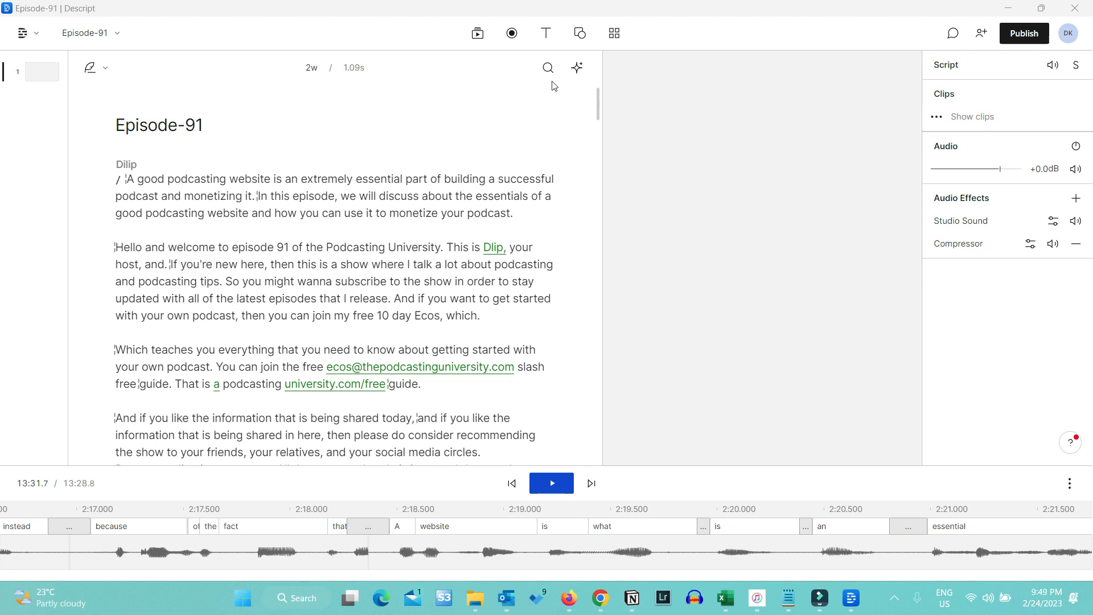
pyautogui.click(577, 68)
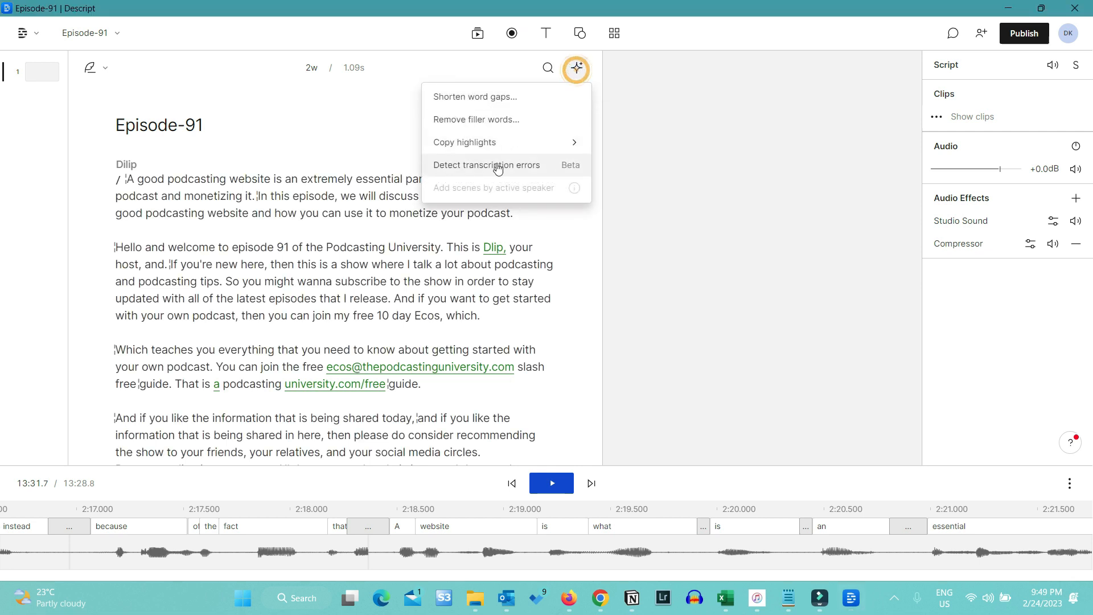
pyautogui.click(316, 233)
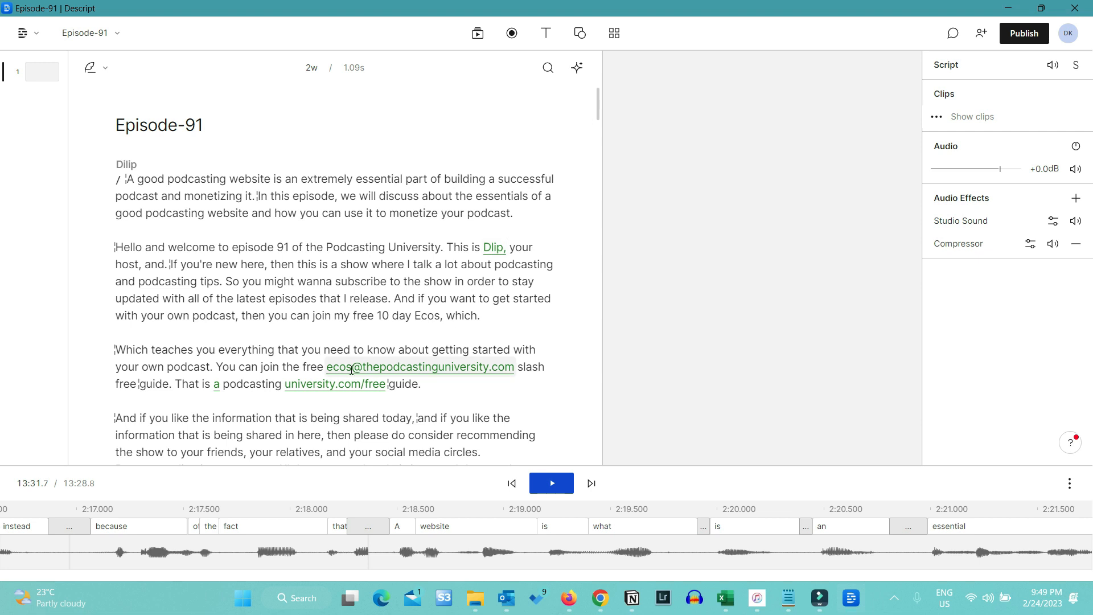
pyautogui.scroll(-2, 347, 370)
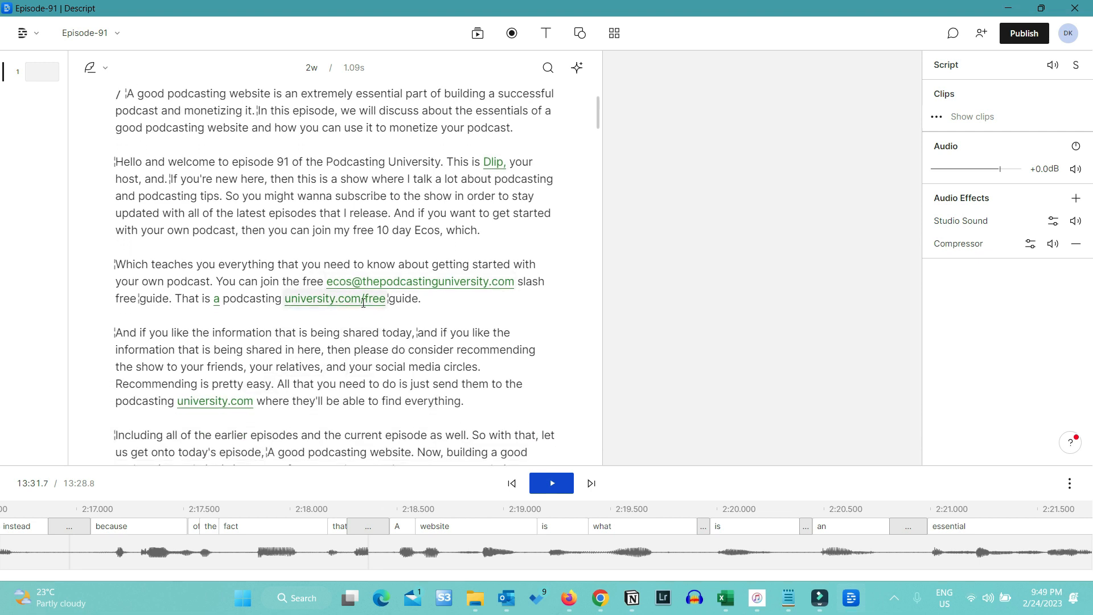
pyautogui.scroll(2, 327, 222)
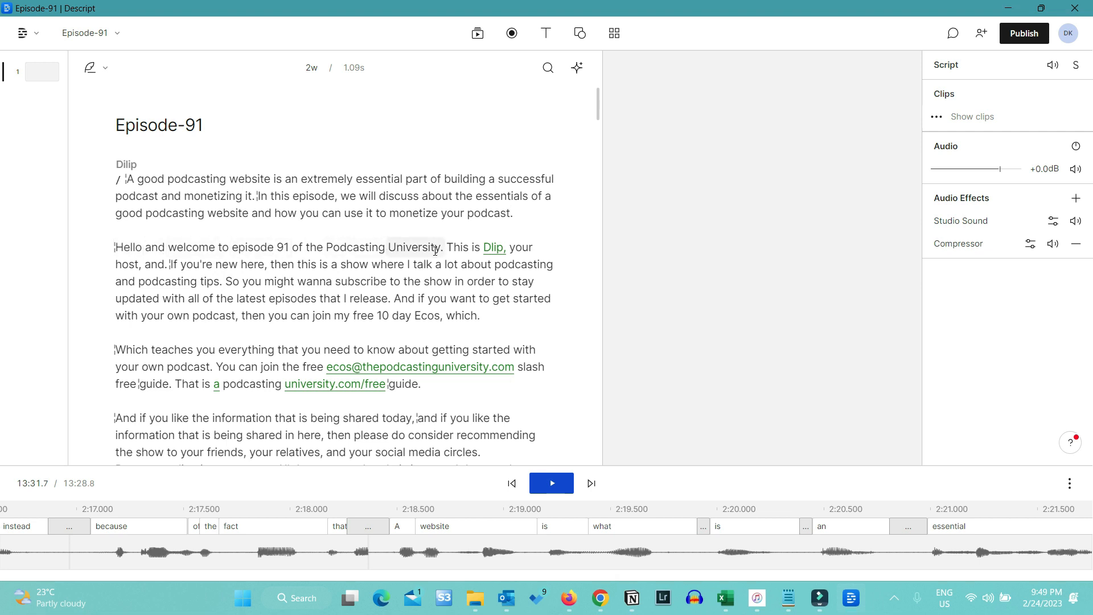
# Step: Correct the misspelled host's name in the transcript
pyautogui.keyDown('shift'); pyautogui.click(503, 247); pyautogui.keyUp('shift')
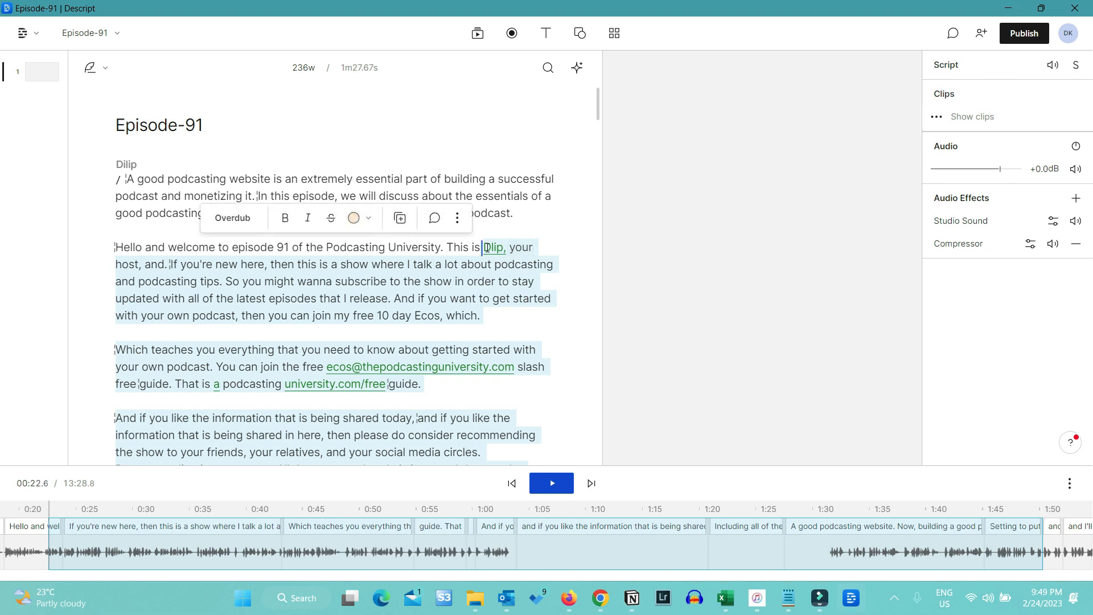
pyautogui.click(452, 247)
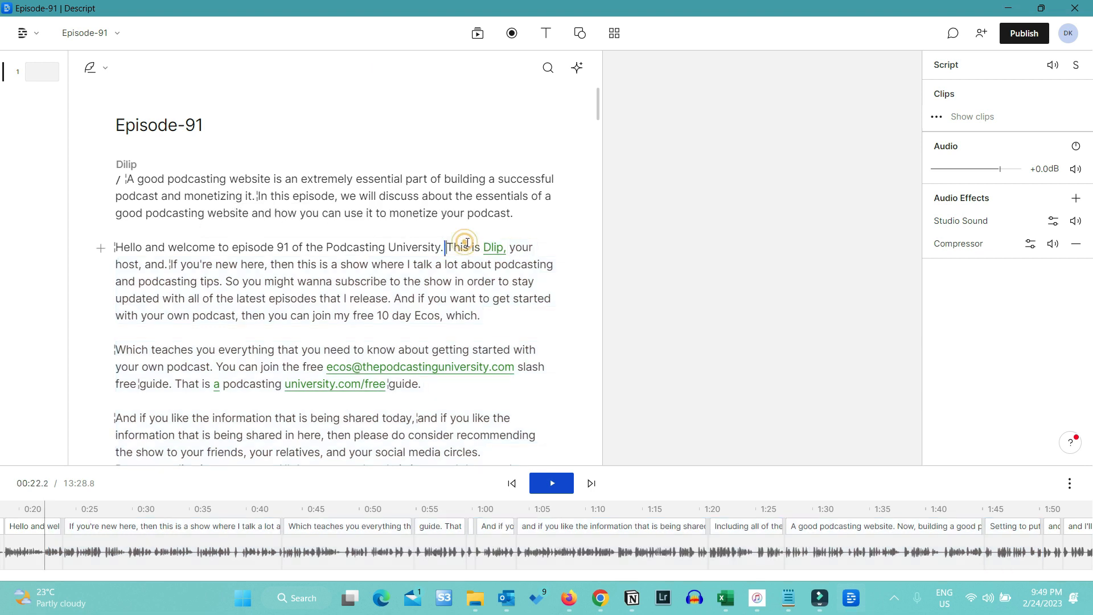
pyautogui.doubleClick(485, 246)
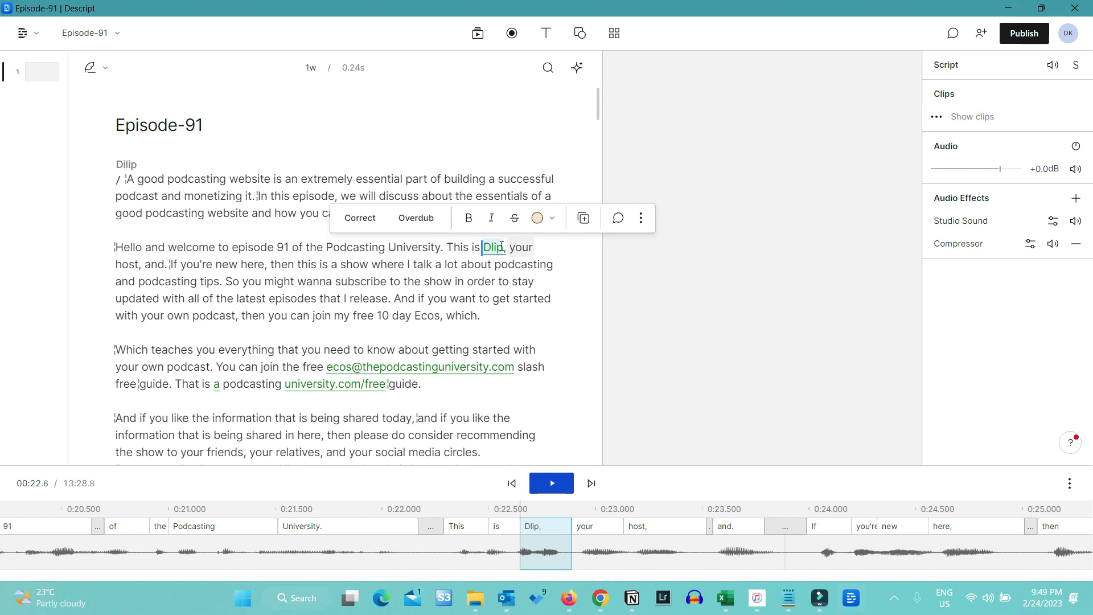
pyautogui.click(360, 218)
pyautogui.write('Dilip')
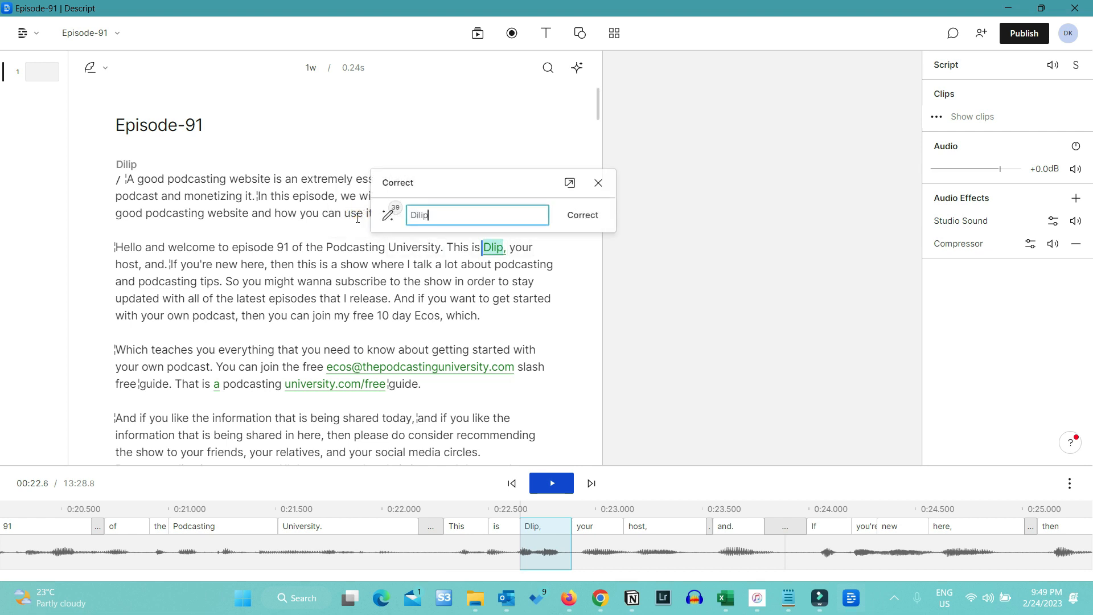
pyautogui.click(577, 216)
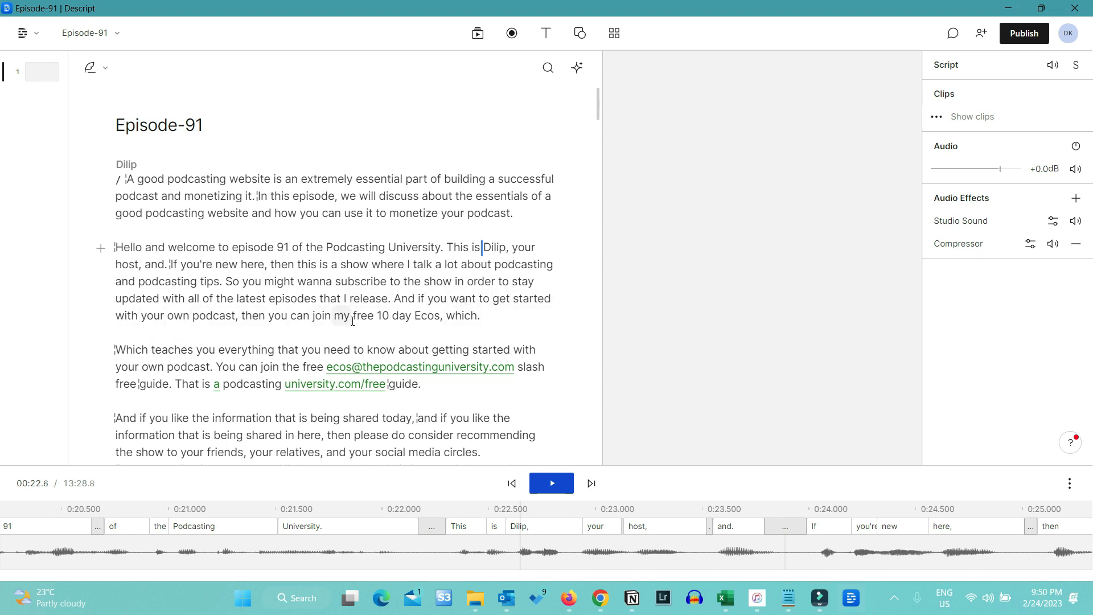
# Step: Correct the misheard word Ecos to ecourse
pyautogui.doubleClick(439, 315)
pyautogui.click(306, 290)
pyautogui.write('ecourse')
pyautogui.click(516, 283)
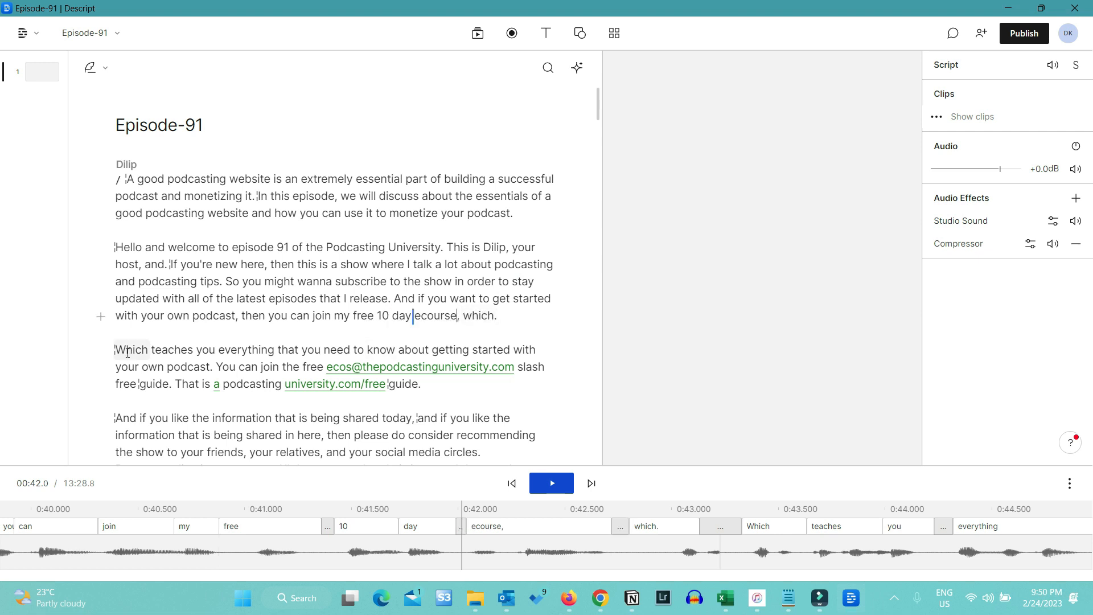
# Step: Delete the duplicated Which and the full stop so the sentence continues into teaches
pyautogui.click(151, 350)
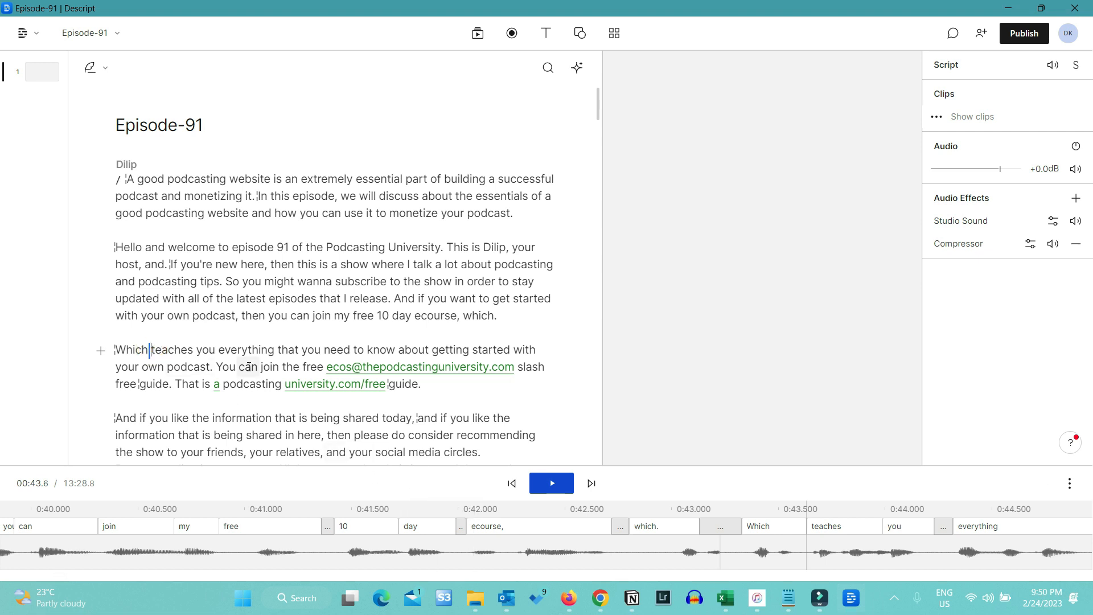
pyautogui.doubleClick(121, 349)
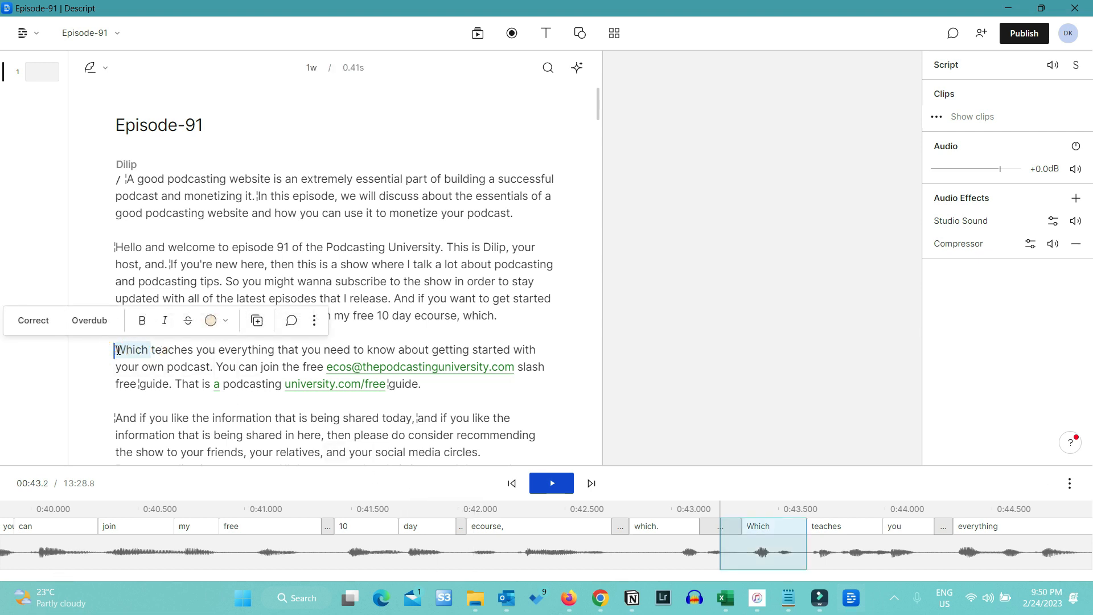
pyautogui.press('BackSpace')
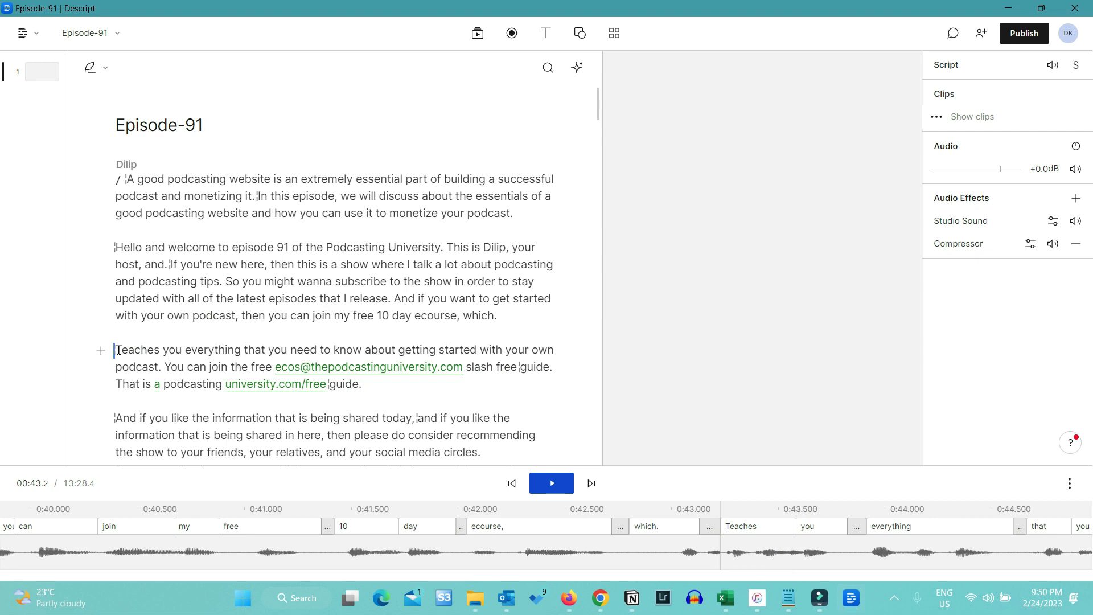
pyautogui.click(498, 314)
pyautogui.press('BackSpace')
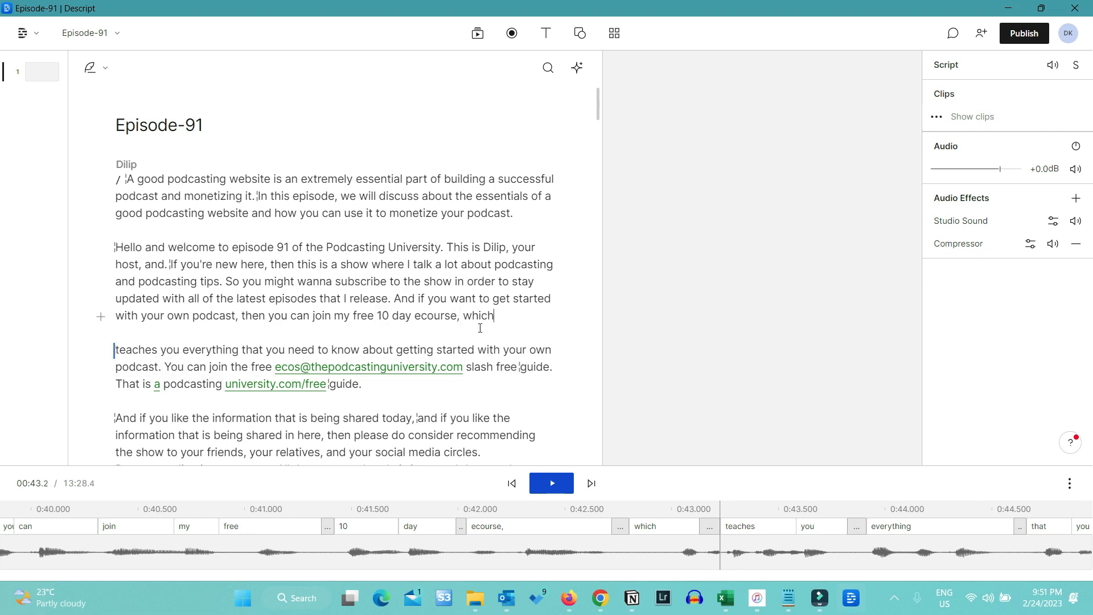
pyautogui.scroll(-1, 151, 349)
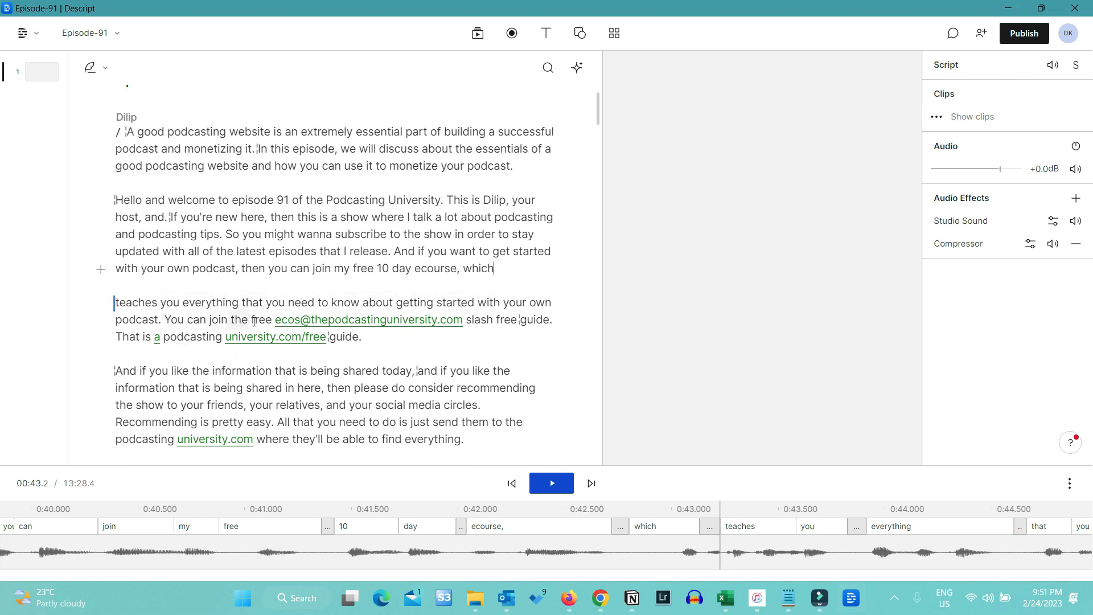
pyautogui.click(298, 321)
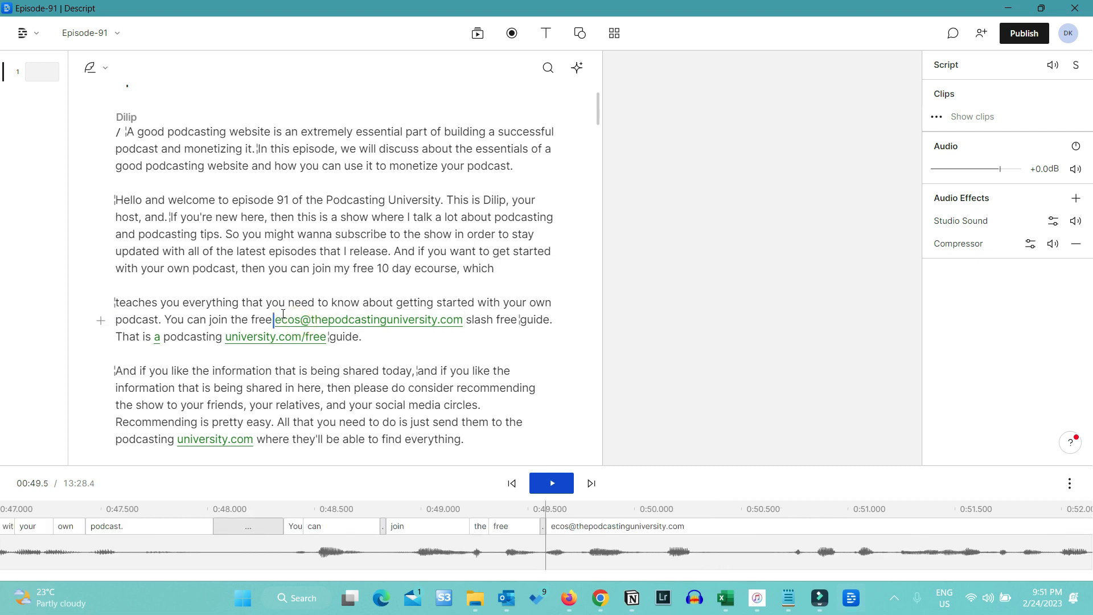
pyautogui.keyDown('shift'); pyautogui.click(465, 322); pyautogui.keyUp('shift')
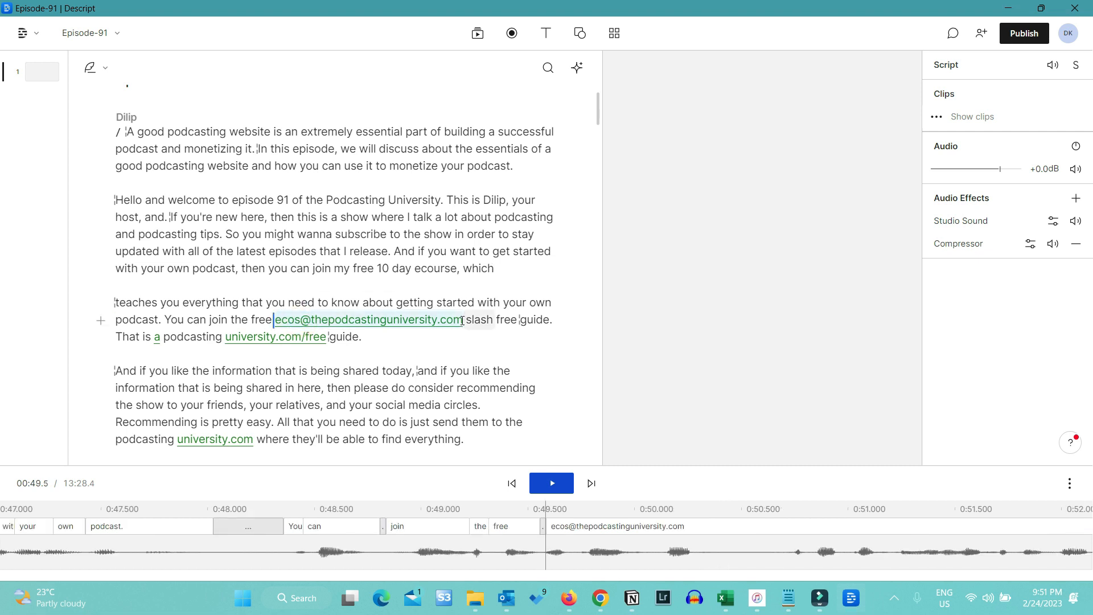
pyautogui.click(234, 290)
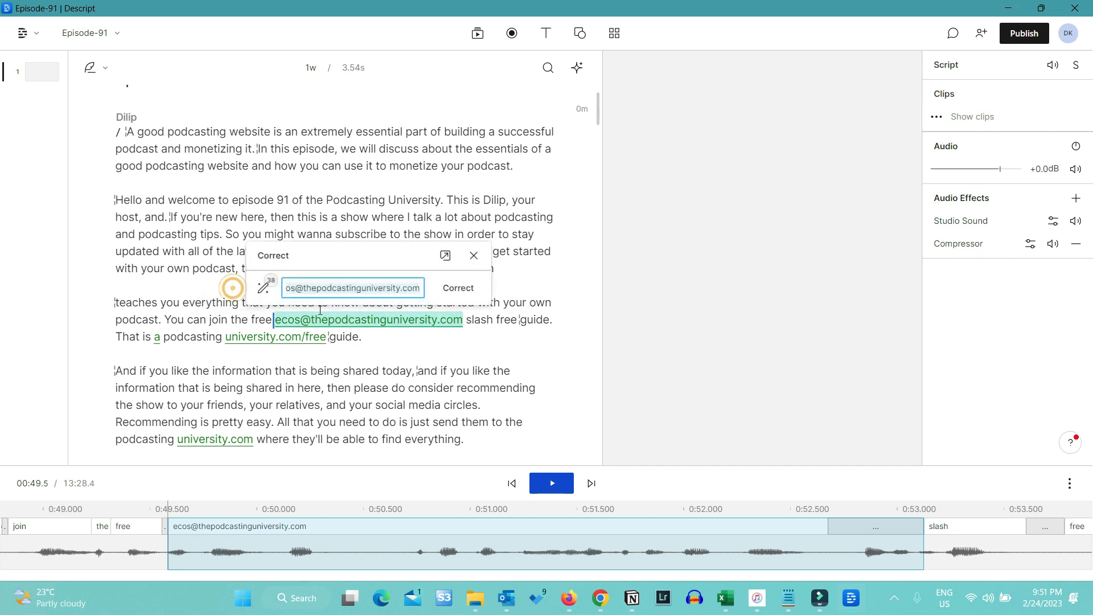
pyautogui.click(294, 287)
pyautogui.press('Right')
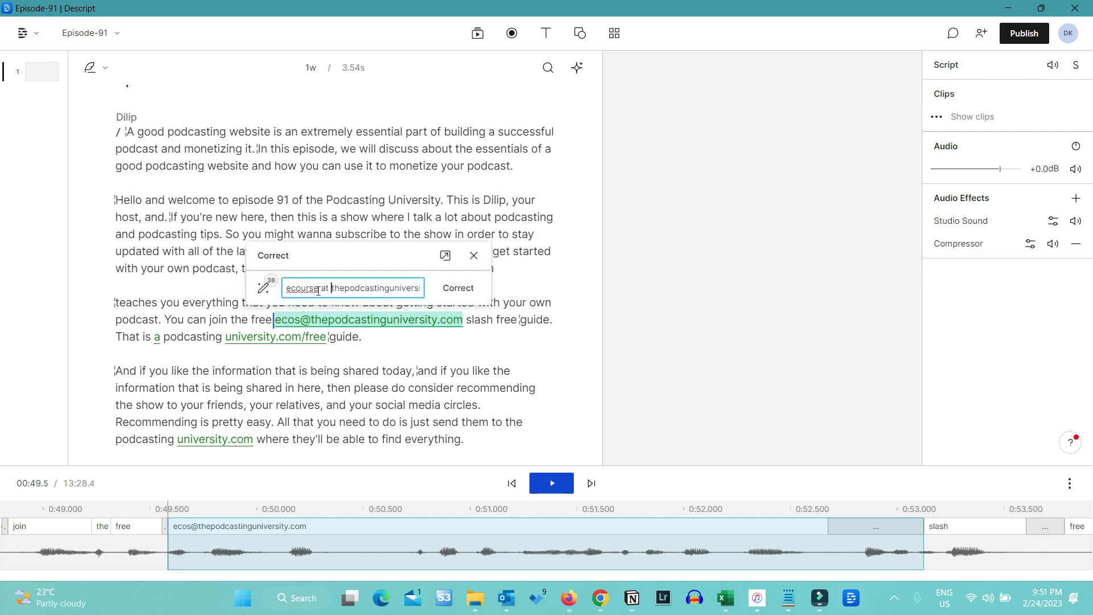
pyautogui.write('https://')
pyautogui.press('Right')
pyautogui.press('Right')
pyautogui.press('Right')
pyautogui.press('Right')
pyautogui.press('Right')
pyautogui.press('Right')
pyautogui.press('Right')
pyautogui.press('Right')
pyautogui.press('Right')
pyautogui.press('Right')
pyautogui.press('Right')
pyautogui.press('Right')
pyautogui.press('Right')
pyautogui.press('Right')
pyautogui.press('Right')
pyautogui.press('Right')
pyautogui.press('Right')
pyautogui.press('Right')
pyautogui.press('Right')
pyautogui.press('Right')
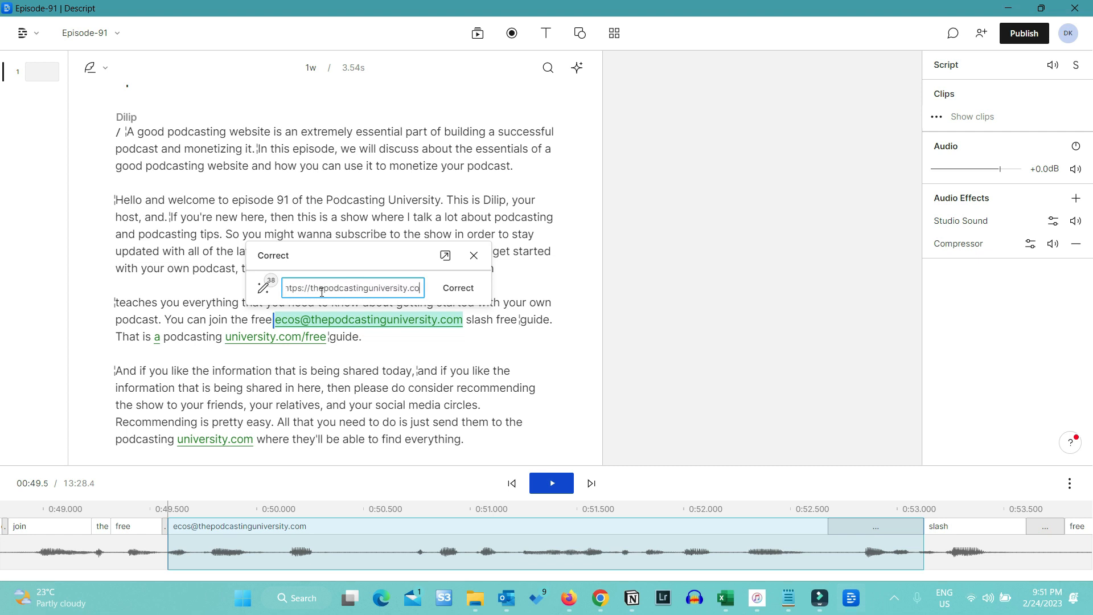
pyautogui.click(458, 287)
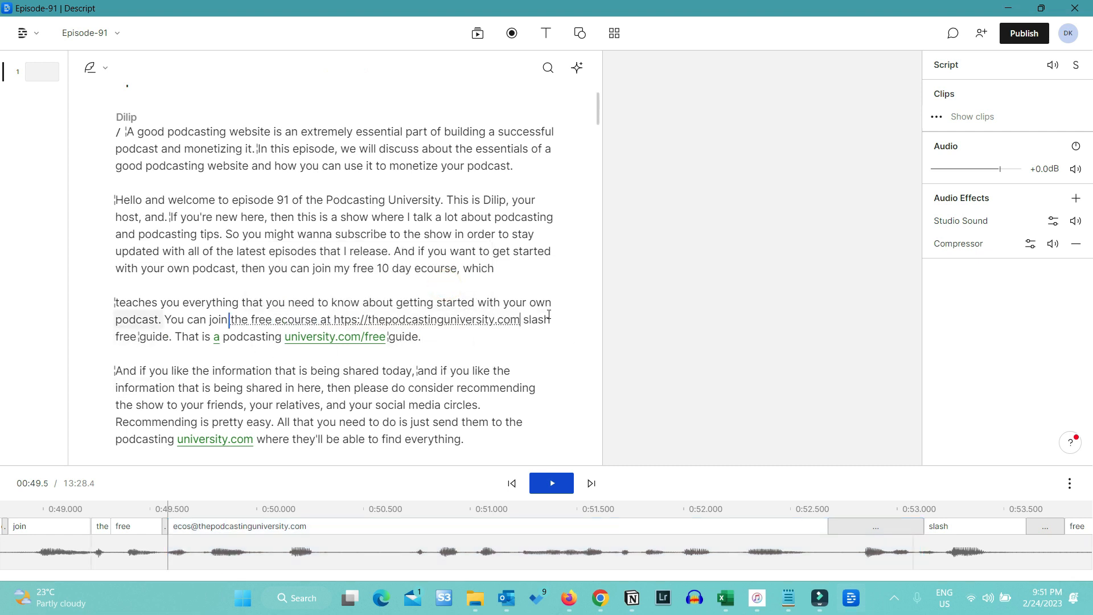
pyautogui.click(333, 319)
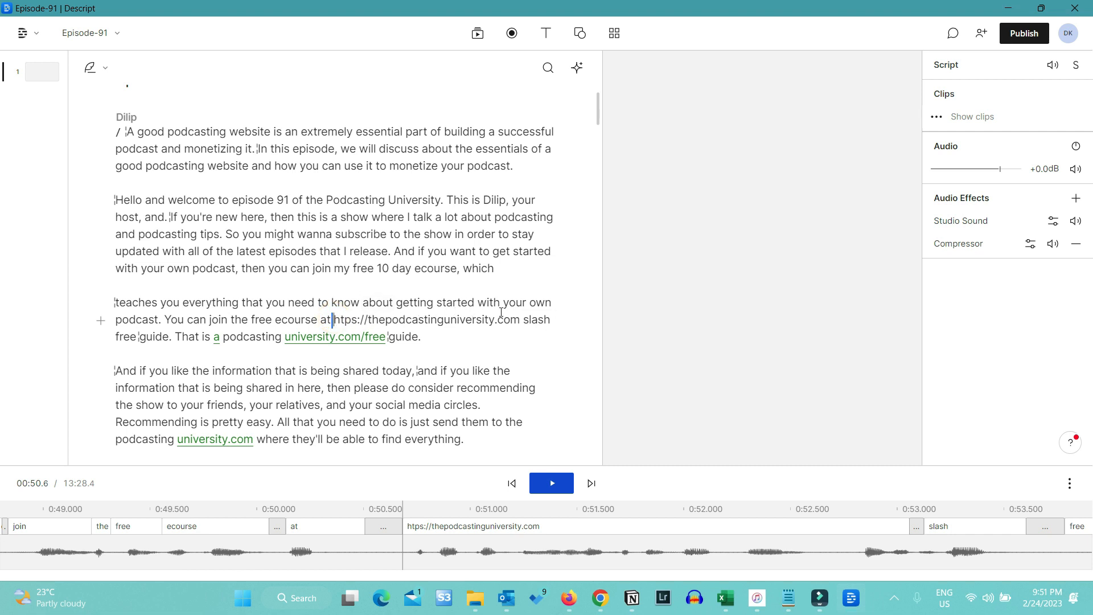
pyautogui.keyDown('shift'); pyautogui.click(171, 336); pyautogui.keyUp('shift')
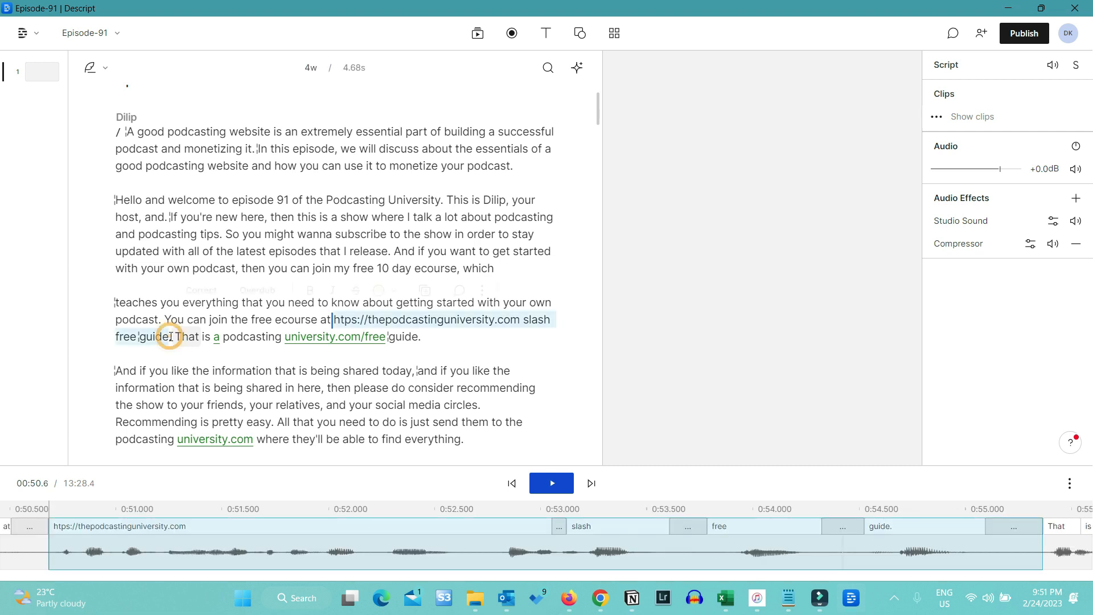
pyautogui.click(201, 291)
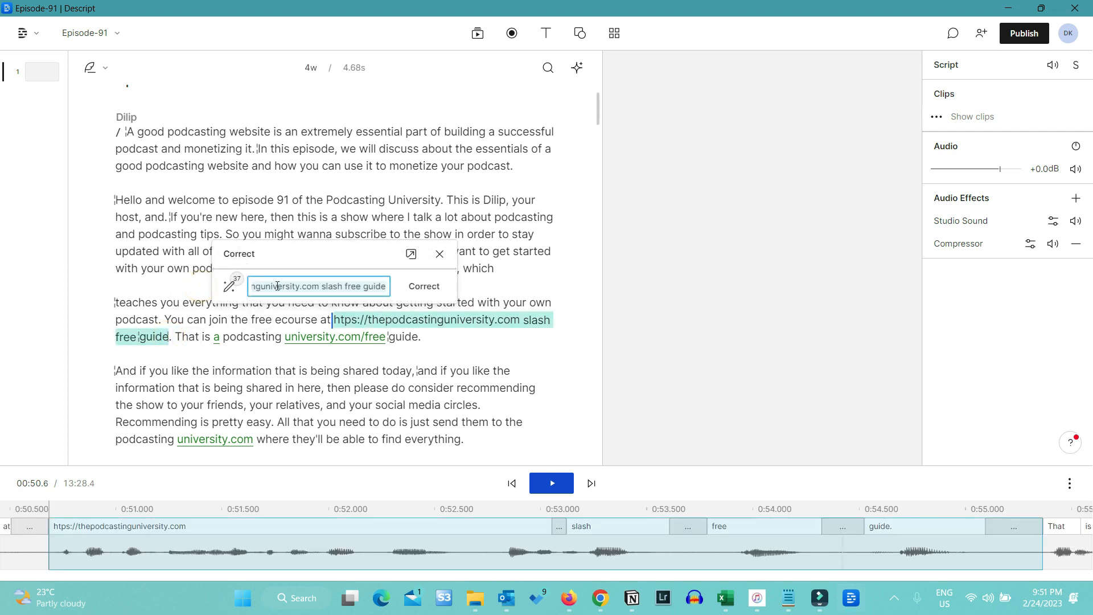
pyautogui.press('Home')
pyautogui.write('t')
pyautogui.press('Right')
pyautogui.press('Right')
pyautogui.press('Right')
pyautogui.press('Right')
pyautogui.press('Right')
pyautogui.press('Right')
pyautogui.press('Right')
pyautogui.press('Right')
pyautogui.press('Right')
pyautogui.press('Right')
pyautogui.press('Right')
pyautogui.press('Right')
pyautogui.press('Right')
pyautogui.press('Left')
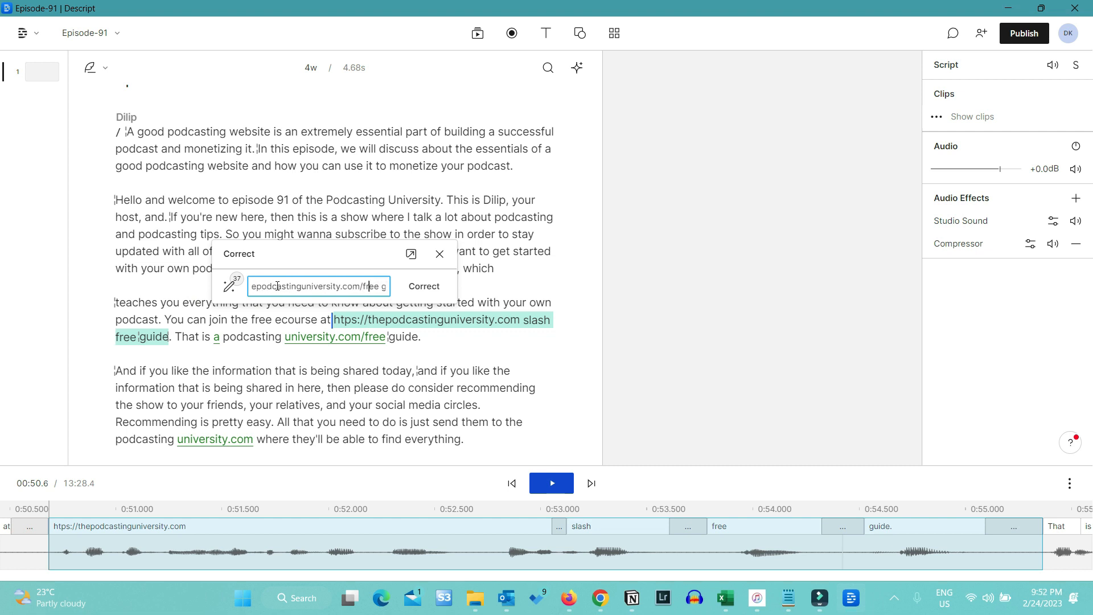
pyautogui.press('Right')
pyautogui.press('Right')
pyautogui.press('Delete')
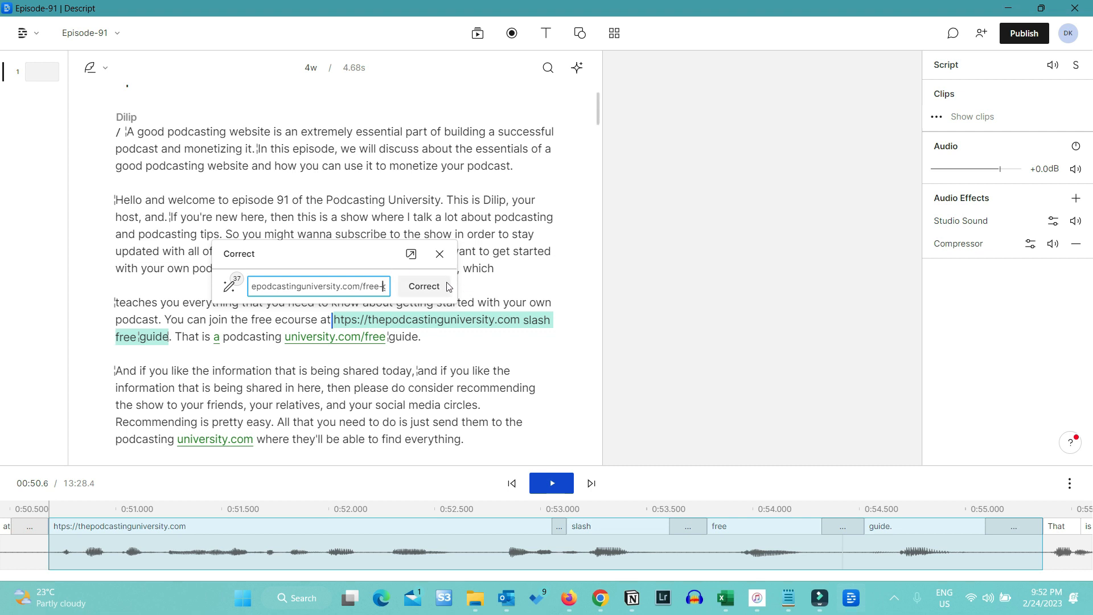
pyautogui.click(424, 285)
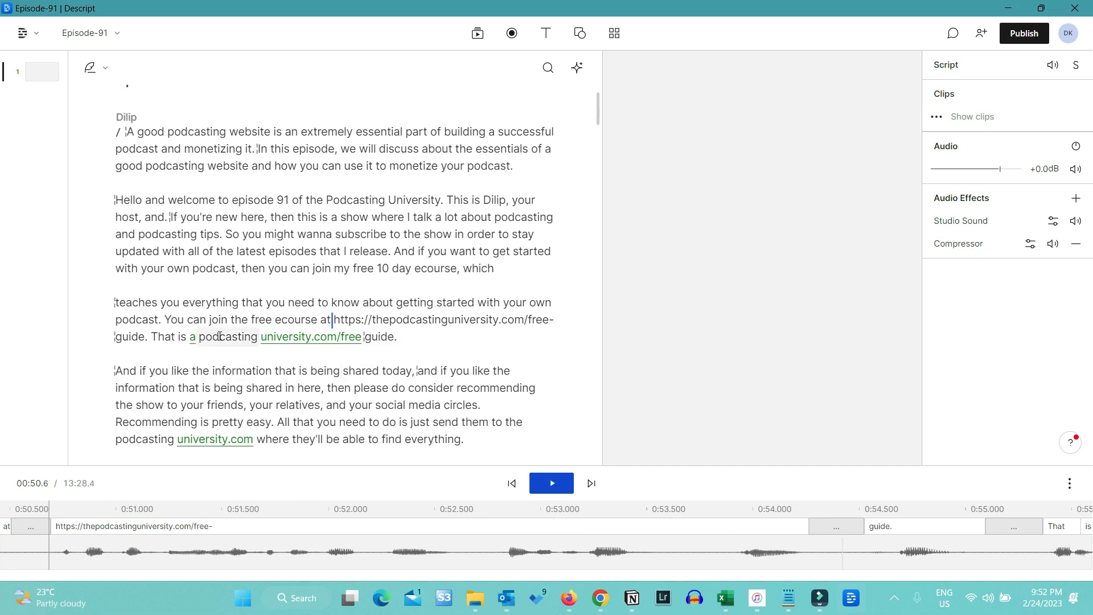
# Step: Delete the duplicated 'And if you like the information that is being shared today,' sentence
pyautogui.scroll(-3, 220, 336)
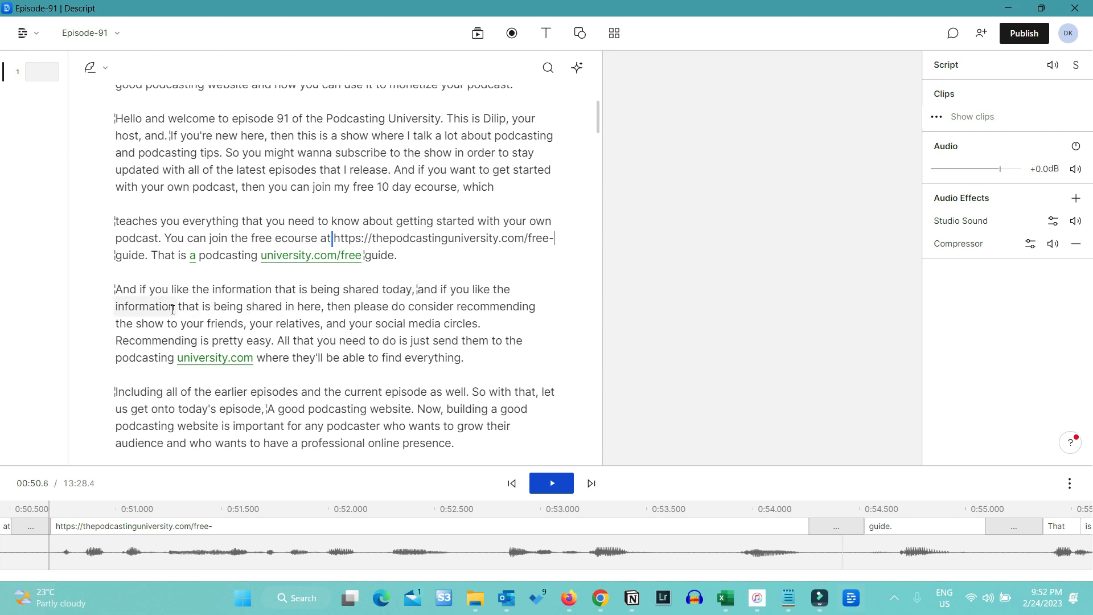
pyautogui.click(414, 290)
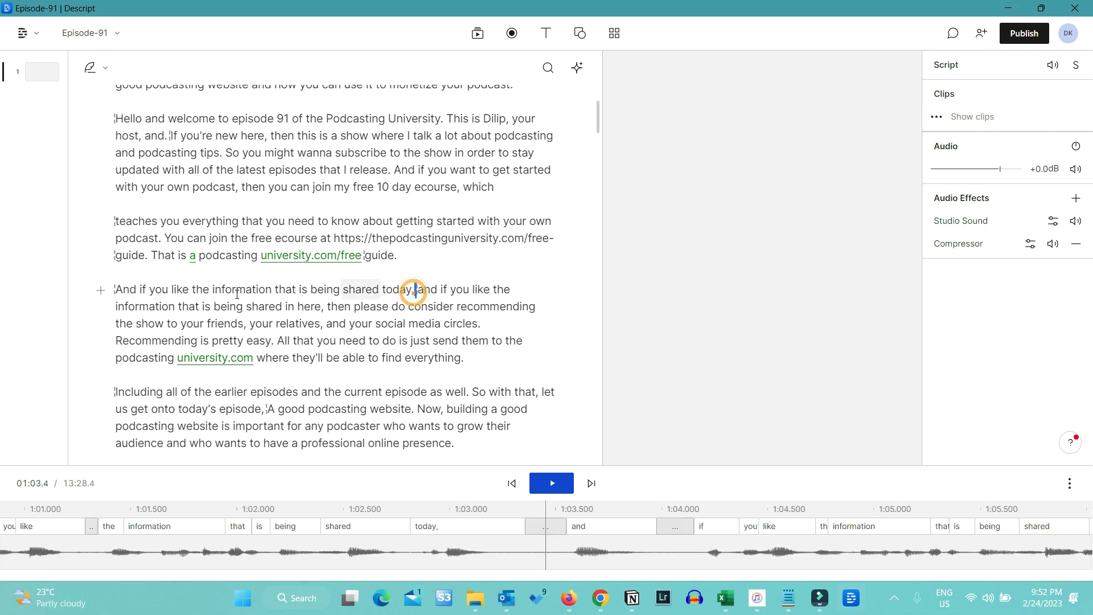
pyautogui.keyDown('shift'); pyautogui.click(118, 289); pyautogui.keyUp('shift')
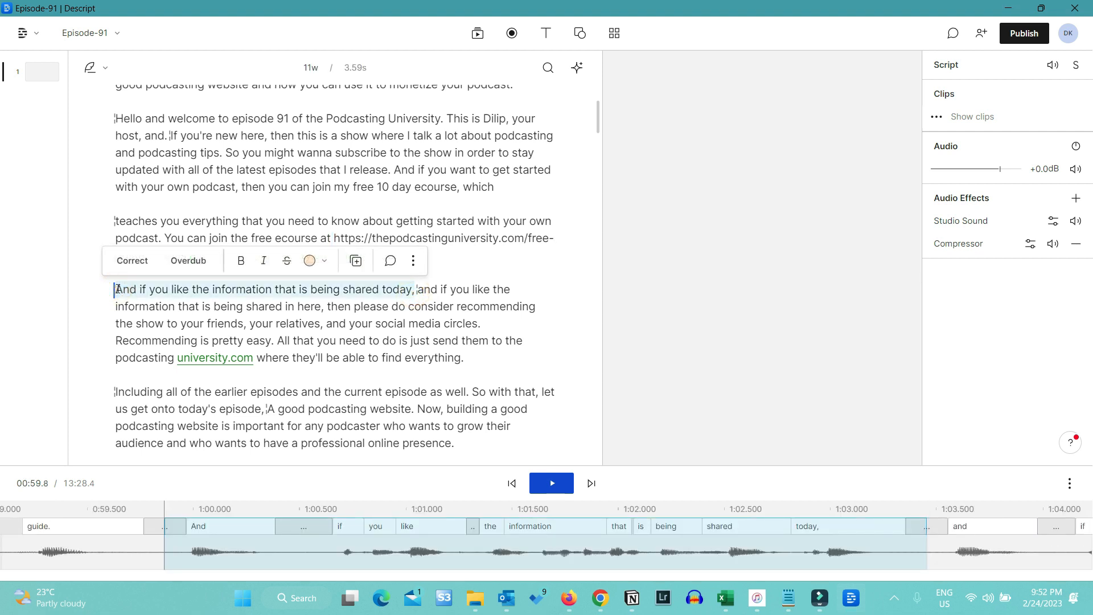
pyautogui.press('BackSpace')
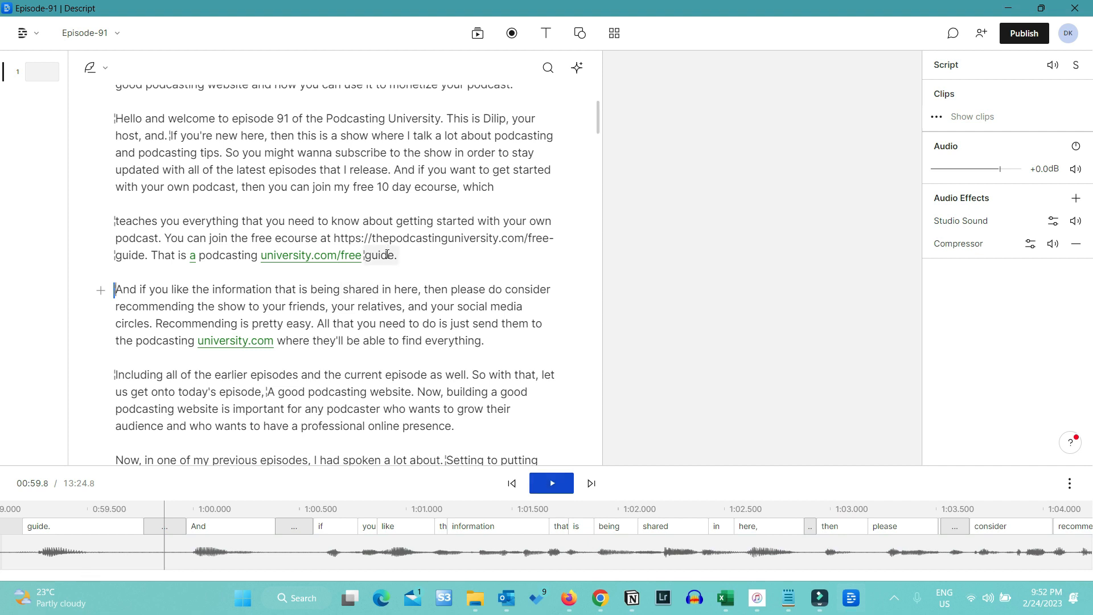
pyautogui.click(356, 307)
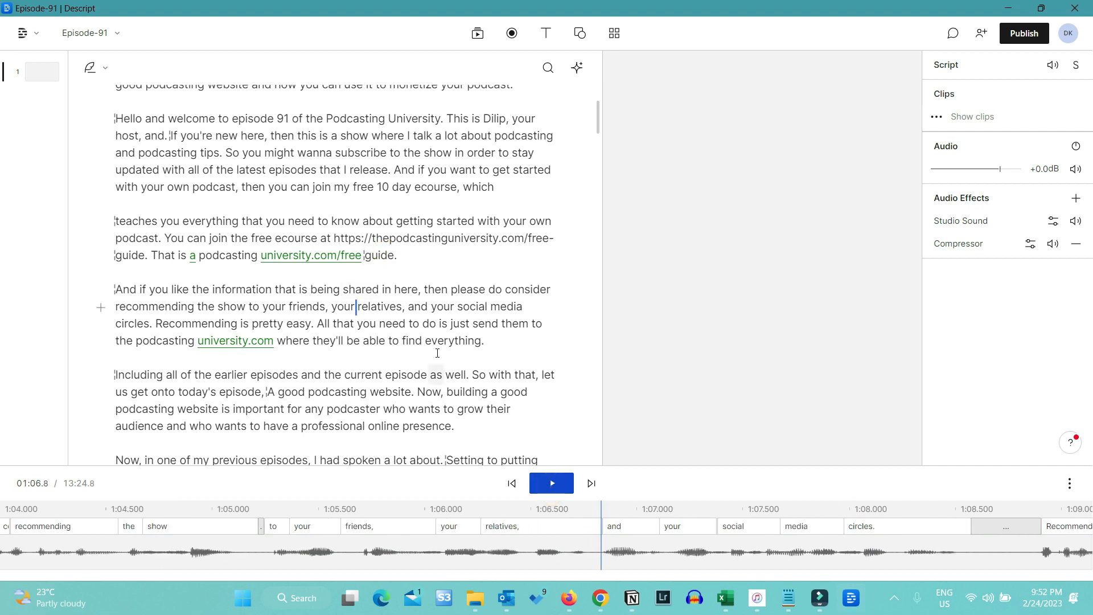
# Step: Scroll to the outro, set the playhead in the Thrive Themes passage, and switch to the Music folder
pyautogui.scroll(-3, 437, 353)
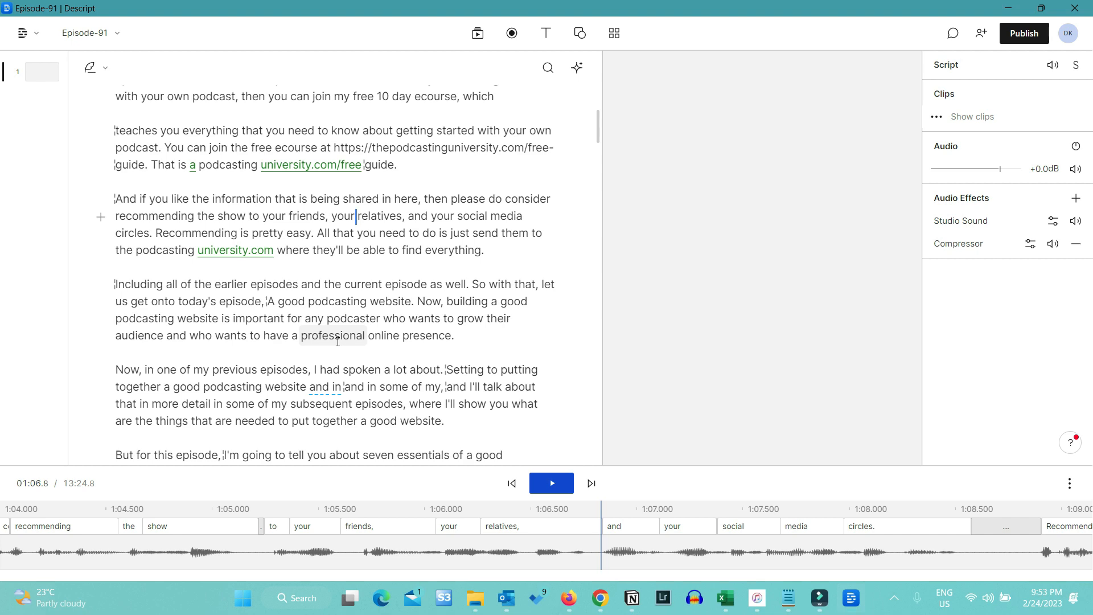
pyautogui.scroll(-5, 337, 341)
pyautogui.scroll(-18, 338, 341)
pyautogui.scroll(-8, 337, 342)
pyautogui.scroll(-20, 338, 341)
pyautogui.scroll(-15, 338, 342)
pyautogui.scroll(-12, 337, 341)
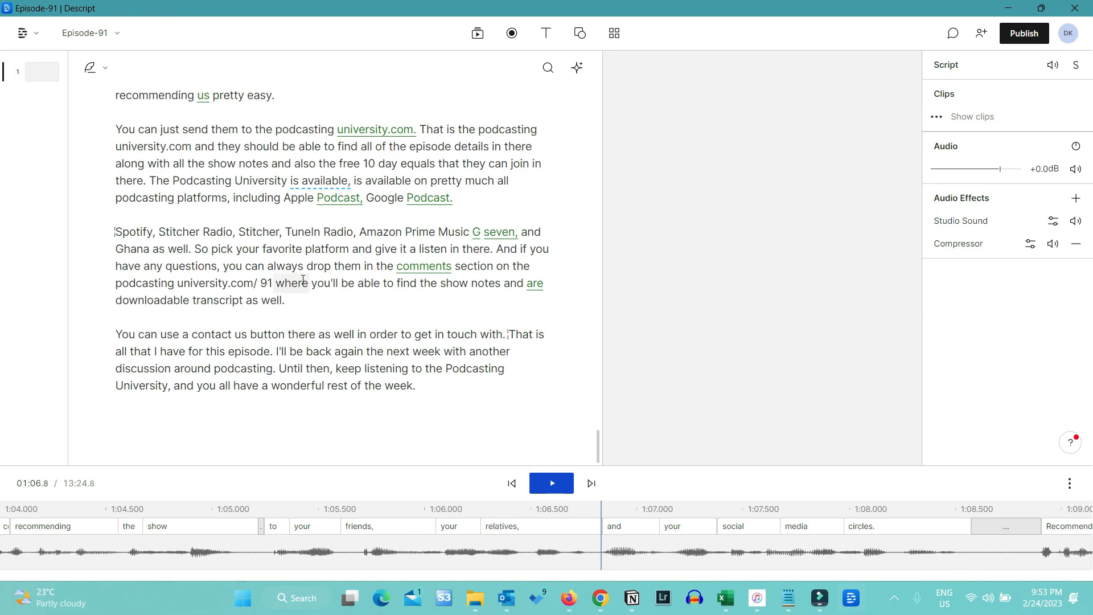
pyautogui.scroll(1, 341, 305)
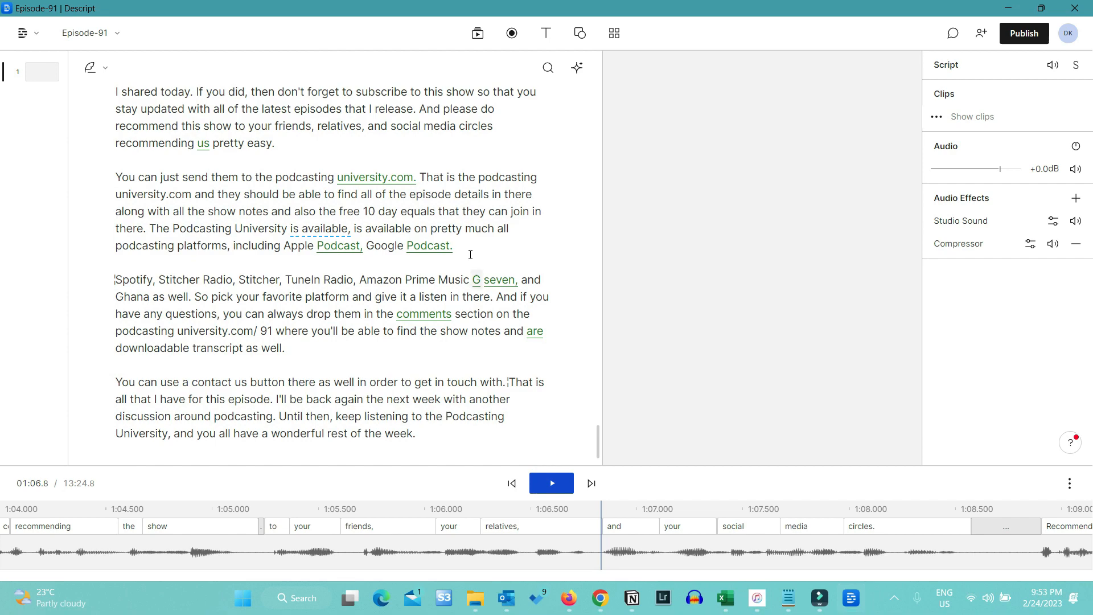
pyautogui.scroll(6, 342, 188)
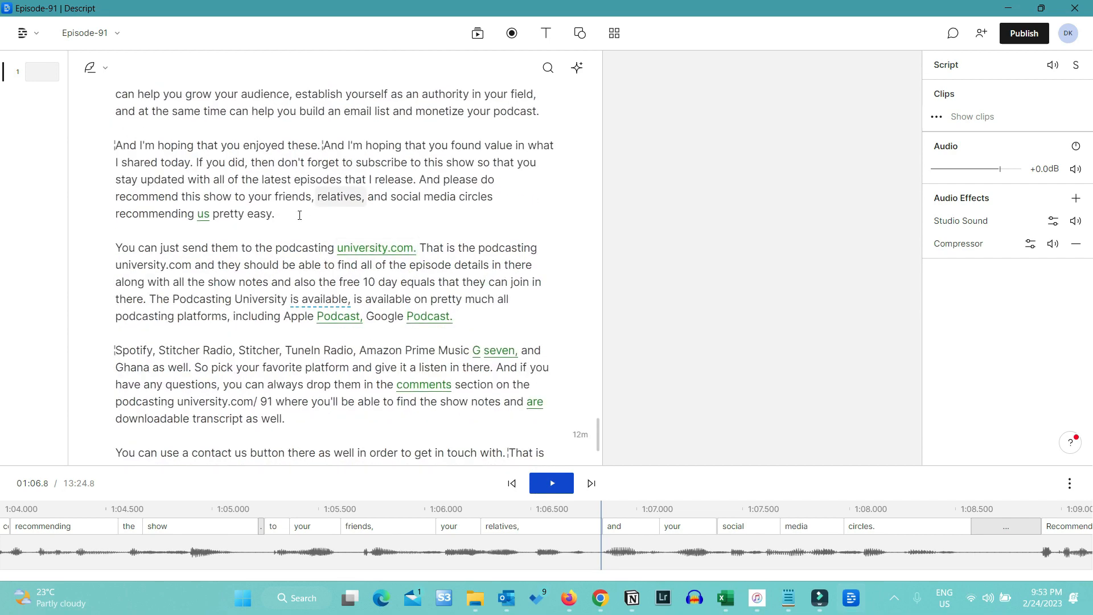
pyautogui.click(285, 215)
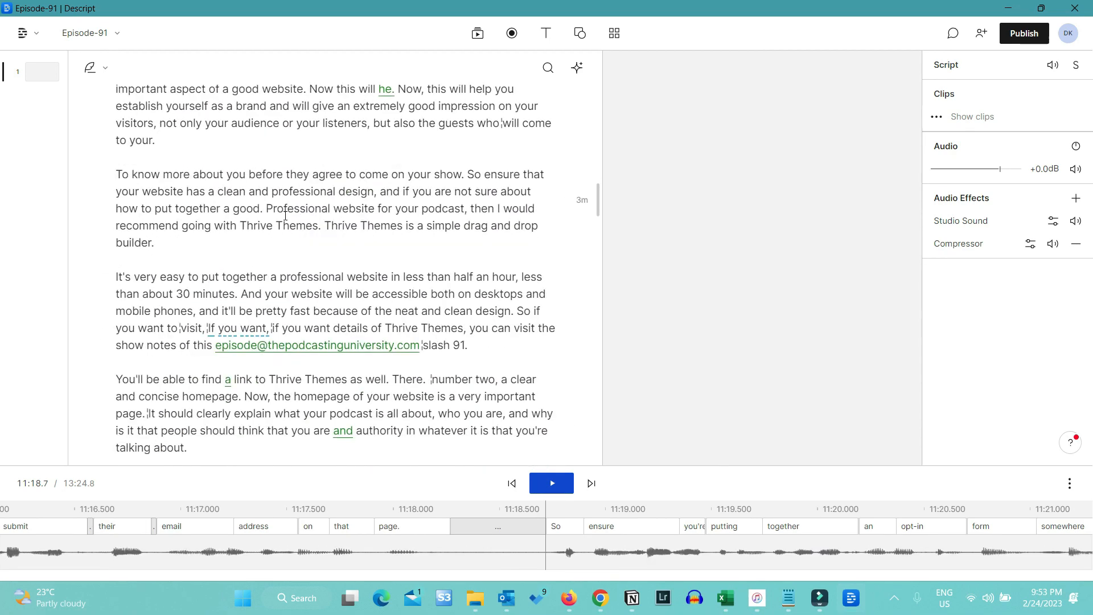
pyautogui.scroll(-4, 285, 215)
pyautogui.scroll(2, 145, 223)
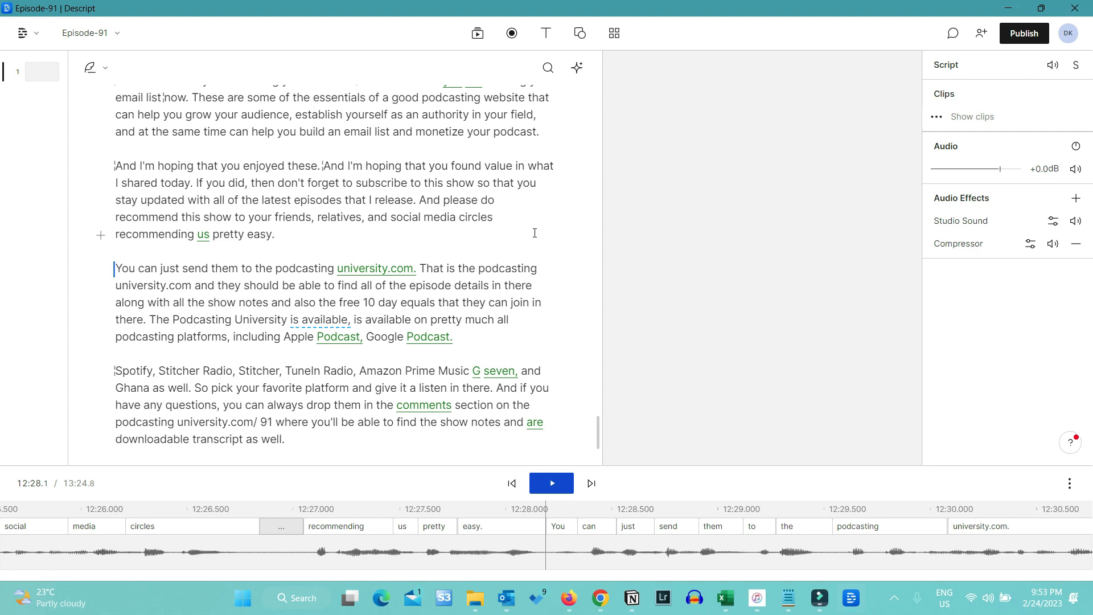
pyautogui.hotkey('alt', 'Tab')
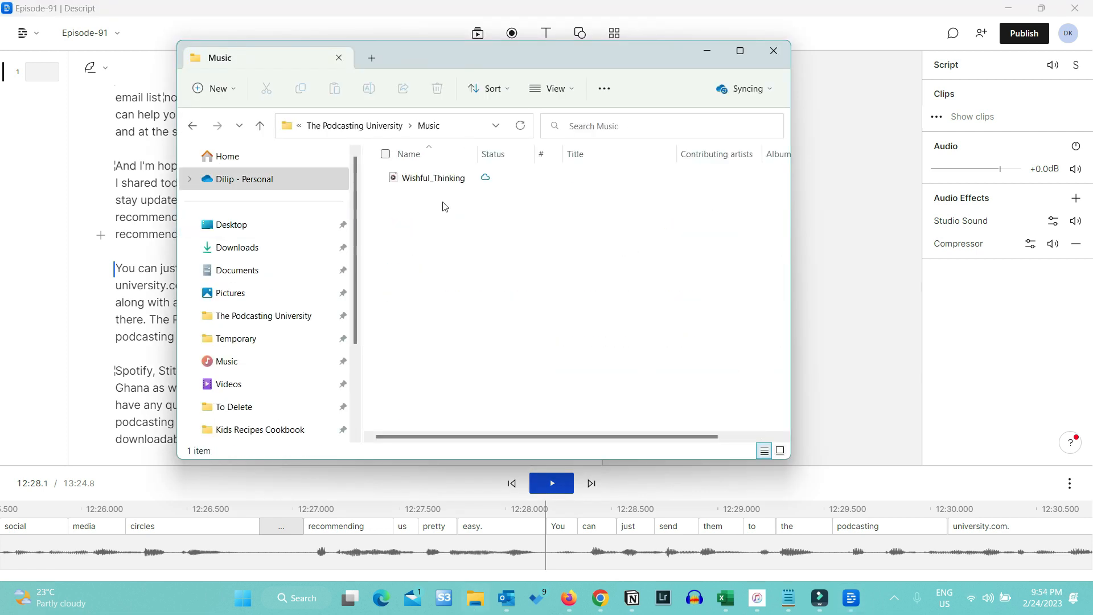
# Step: Drop Wishful_Thinking at 'You can just send them', preview it, then undo the addition
pyautogui.click(414, 179)
pyautogui.moveTo(414, 179); pyautogui.dragTo(122, 262)
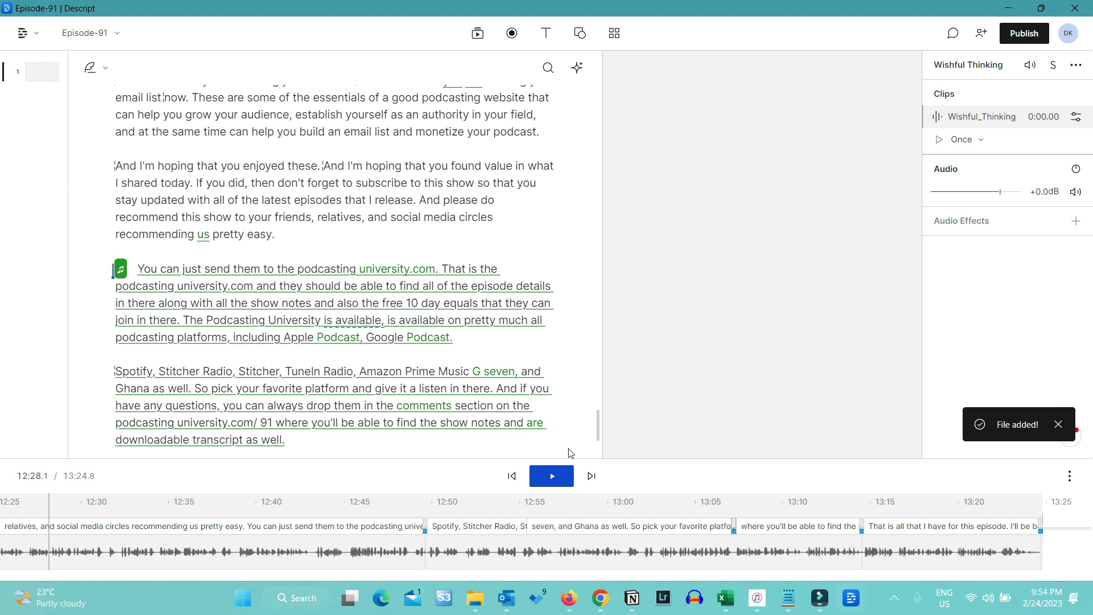
pyautogui.click(552, 477)
pyautogui.click(552, 477)
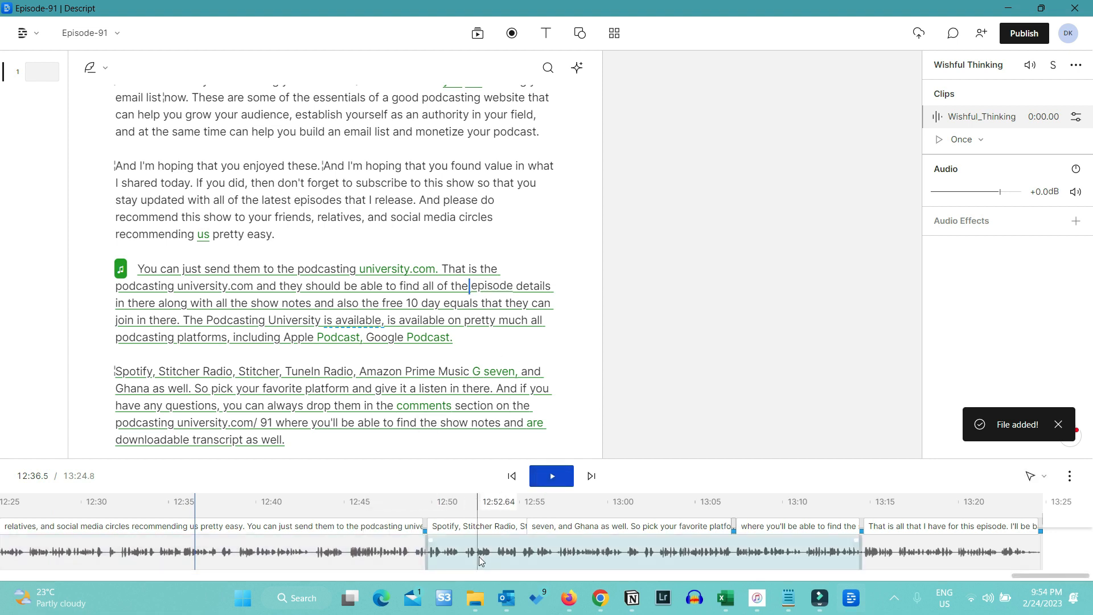
pyautogui.hotkey('ctrl', 'z')
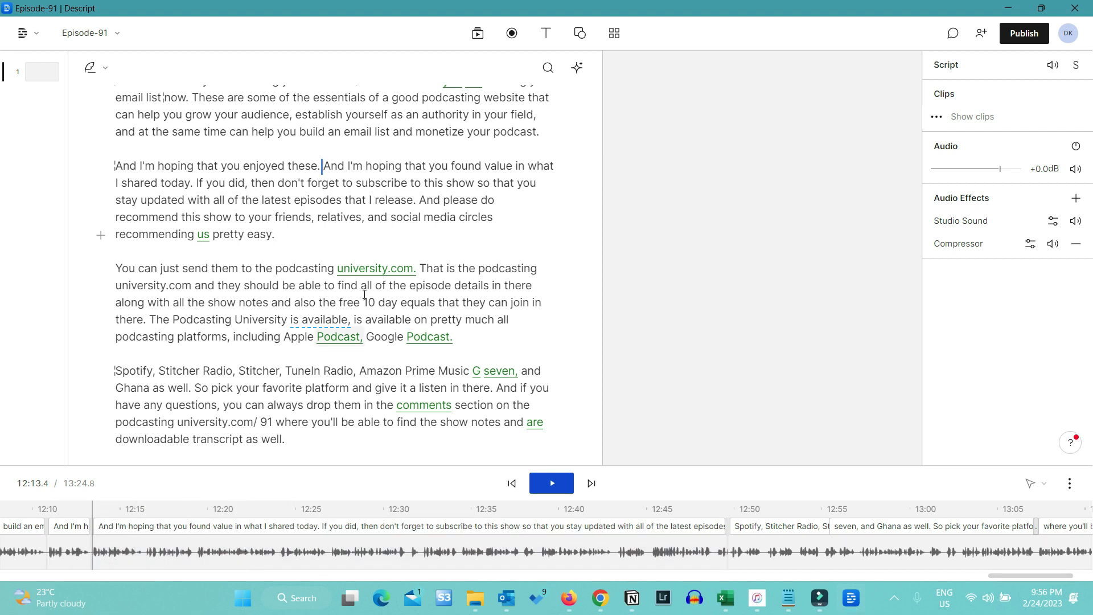
# Step: Try Wishful_Thinking after 'And I'm hoping that you enjoyed these.', preview it, then undo it
pyautogui.hotkey('alt', 'Tab')
pyautogui.moveTo(428, 178); pyautogui.dragTo(95, 529)
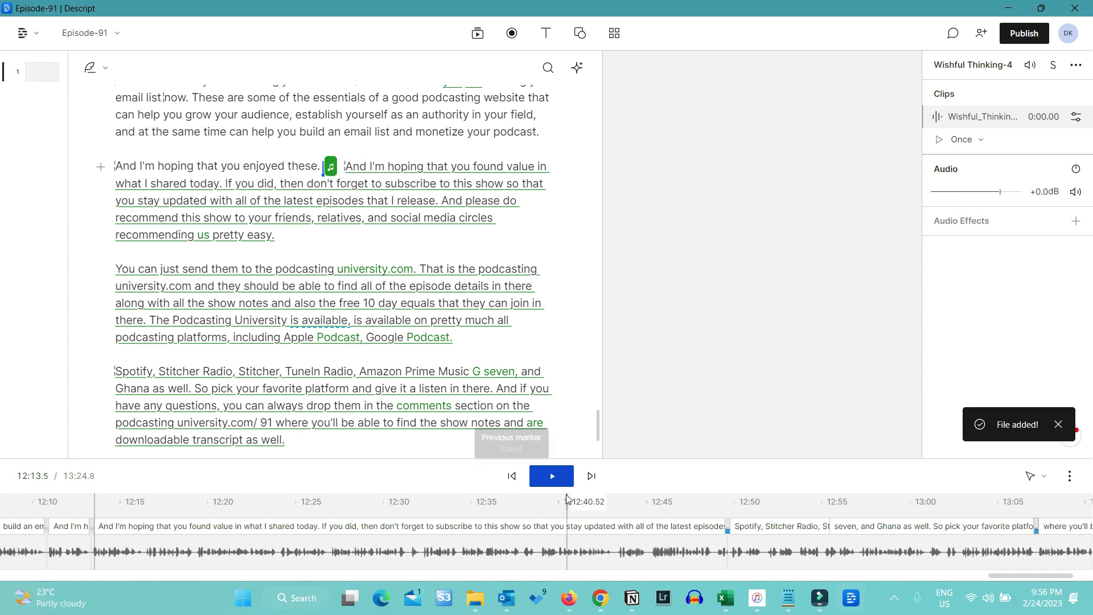
pyautogui.click(552, 476)
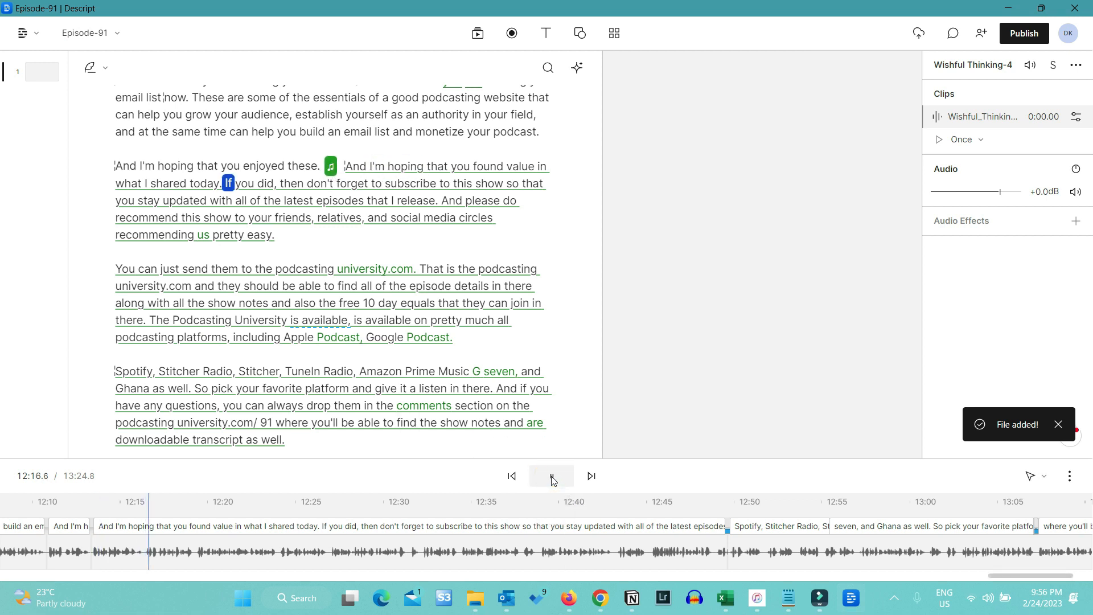
pyautogui.click(551, 476)
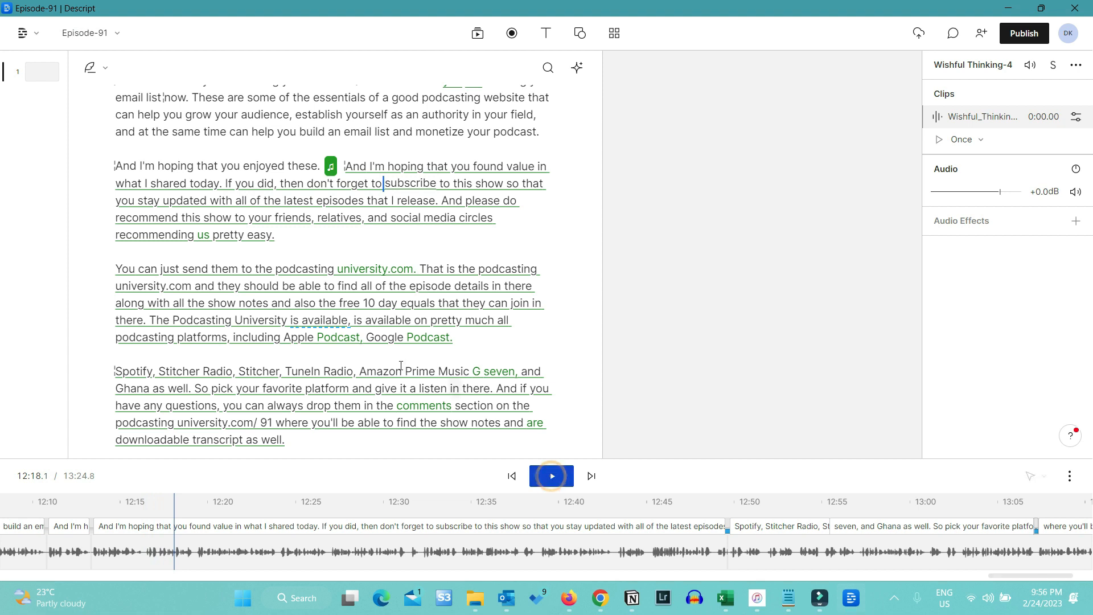
pyautogui.hotkey('ctrl', 'z')
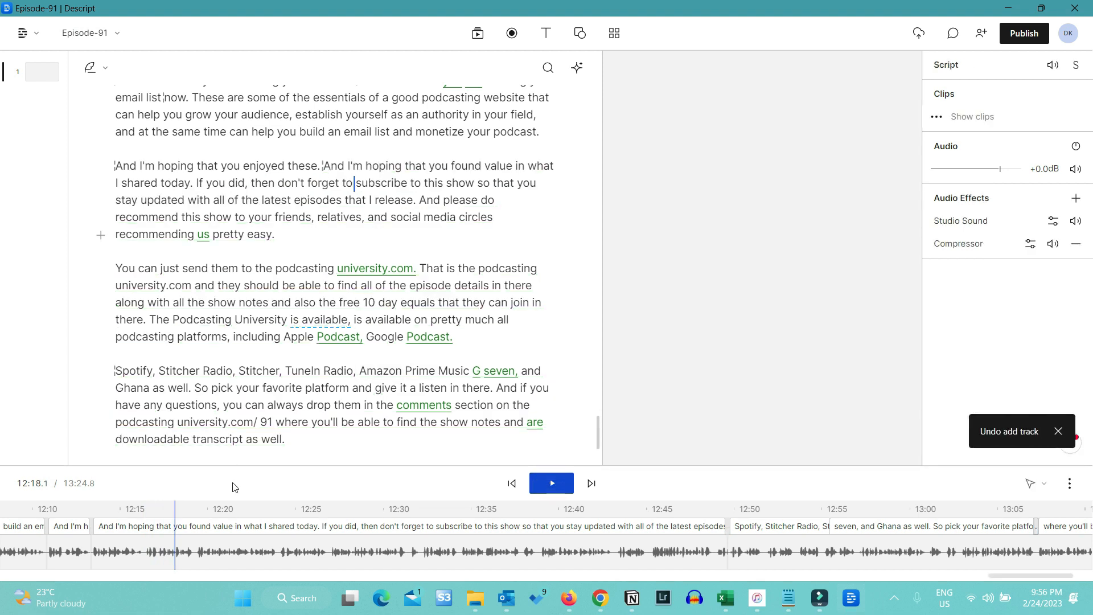
pyautogui.hotkey('alt', 'Tab')
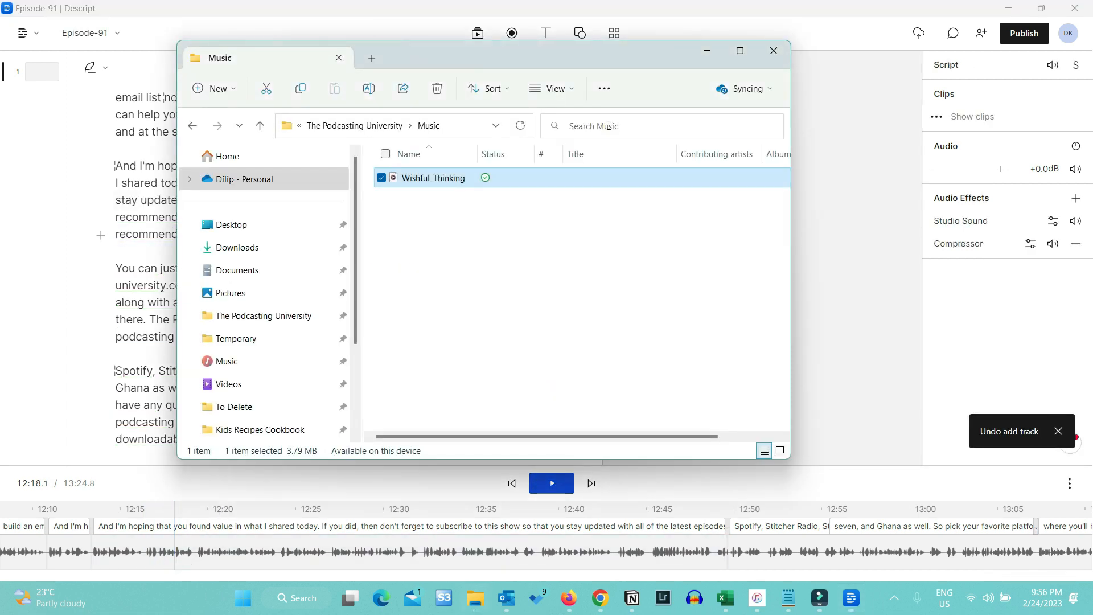
# Step: Add Wishful_Thinking as a timeline clip before the outro, nudge and preview it, then undo
pyautogui.moveTo(419, 181); pyautogui.dragTo(104, 564)
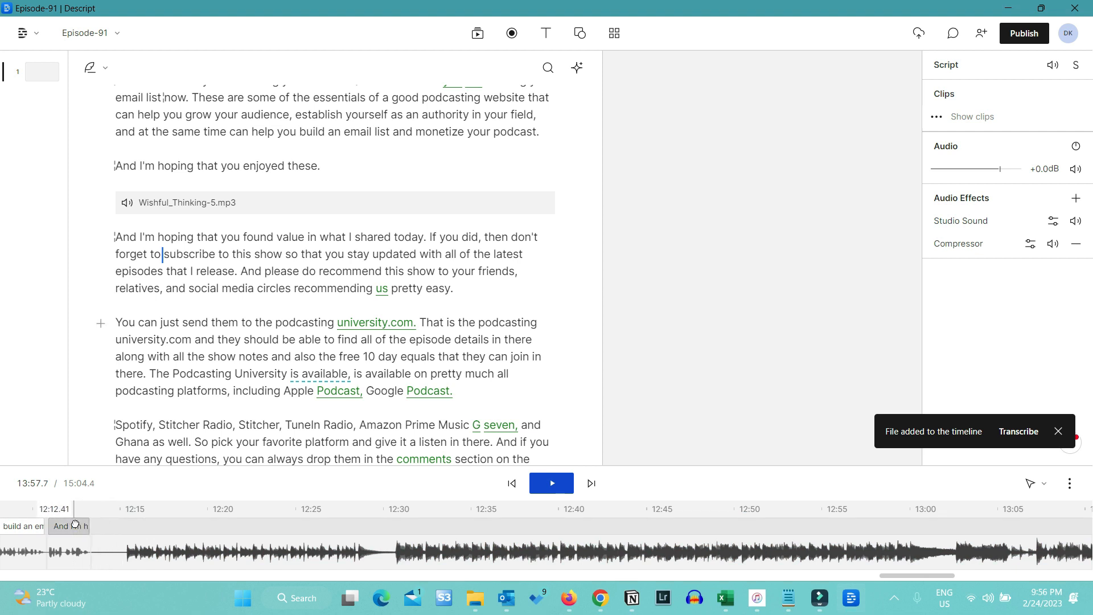
pyautogui.moveTo(73, 523); pyautogui.dragTo(75, 523)
pyautogui.press('space')
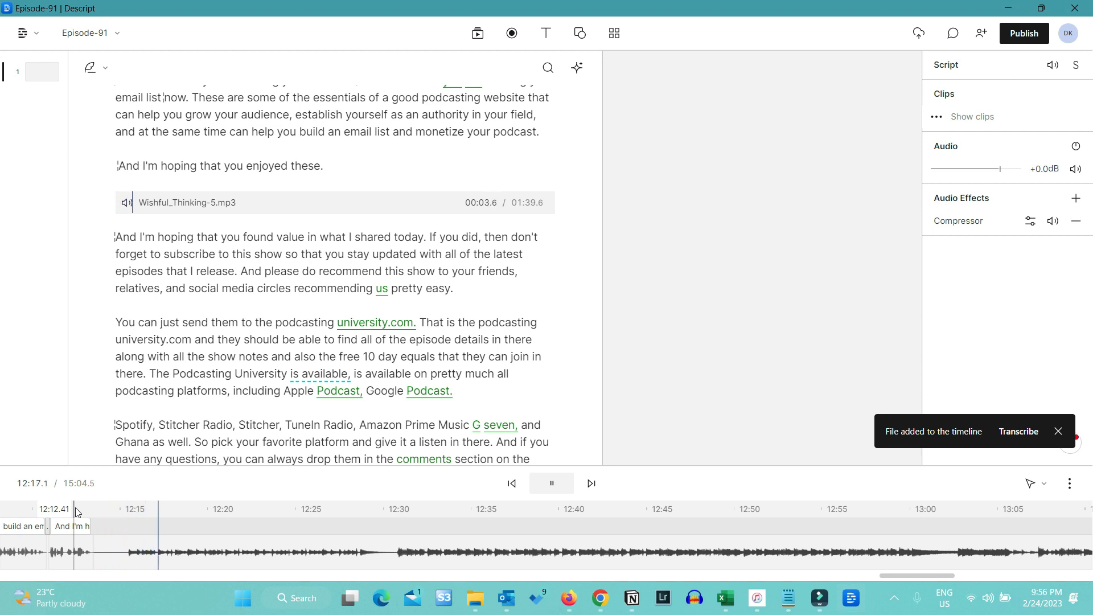
pyautogui.press('space')
pyautogui.hotkey('ctrl', 'z')
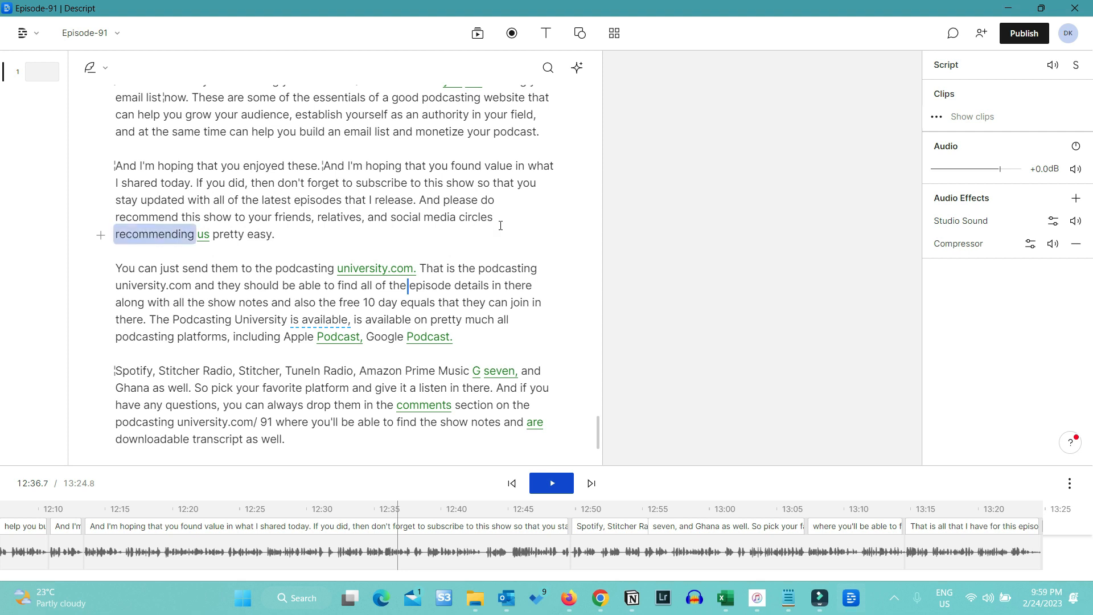
pyautogui.hotkey('alt', 'Tab')
# Step: Place Wishful_Thinking at the 'And I'm hoping that you enjoyed these.' paragraph and select the outro speech
pyautogui.moveTo(418, 178); pyautogui.dragTo(134, 166)
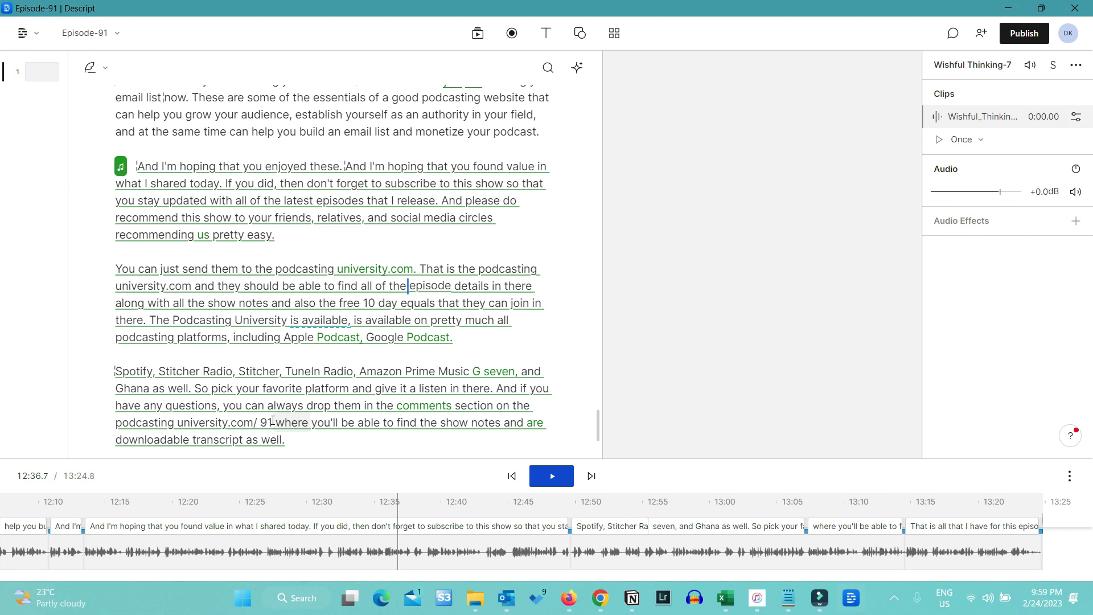
pyautogui.click(146, 555)
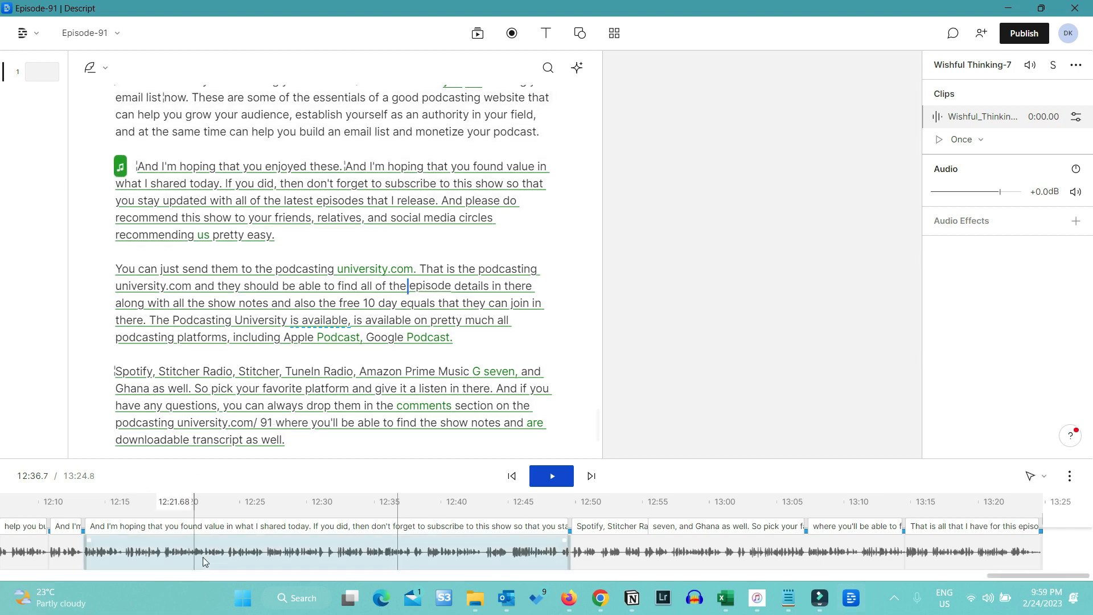
pyautogui.click(191, 561)
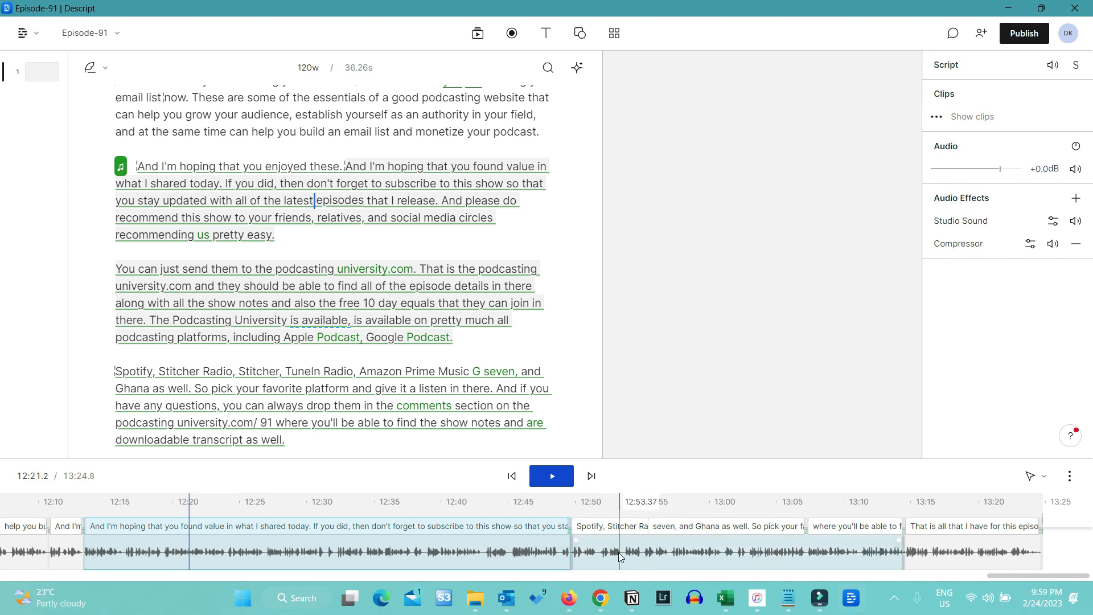
pyautogui.click(1074, 197)
# Step: Add Ducking to the outro speech, raise its amount from 10% to 14%, and preview it
pyautogui.moveTo(922, 178)
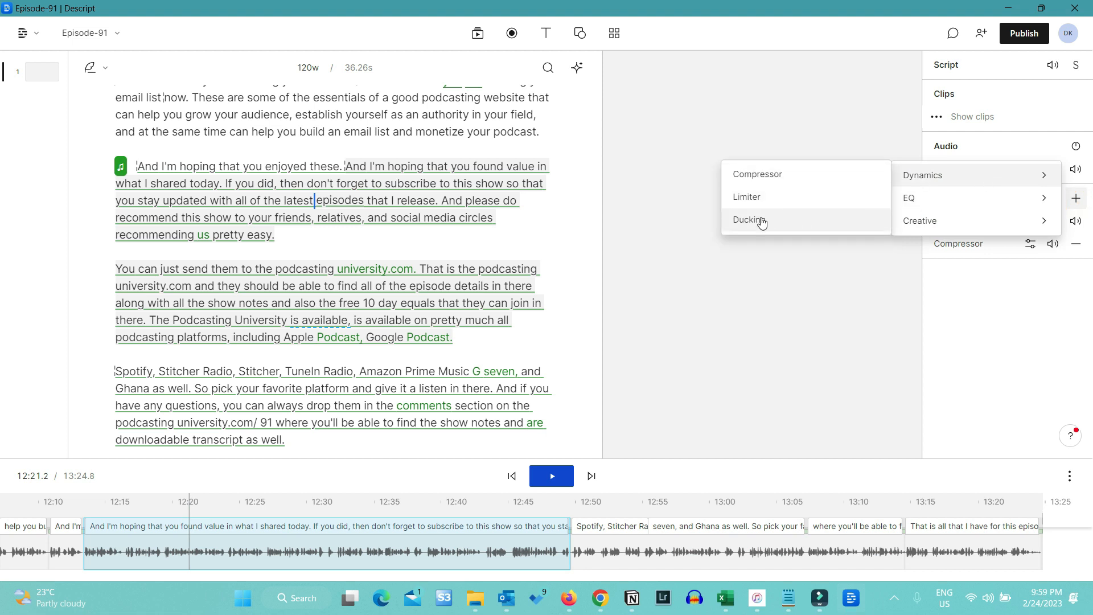
pyautogui.click(762, 220)
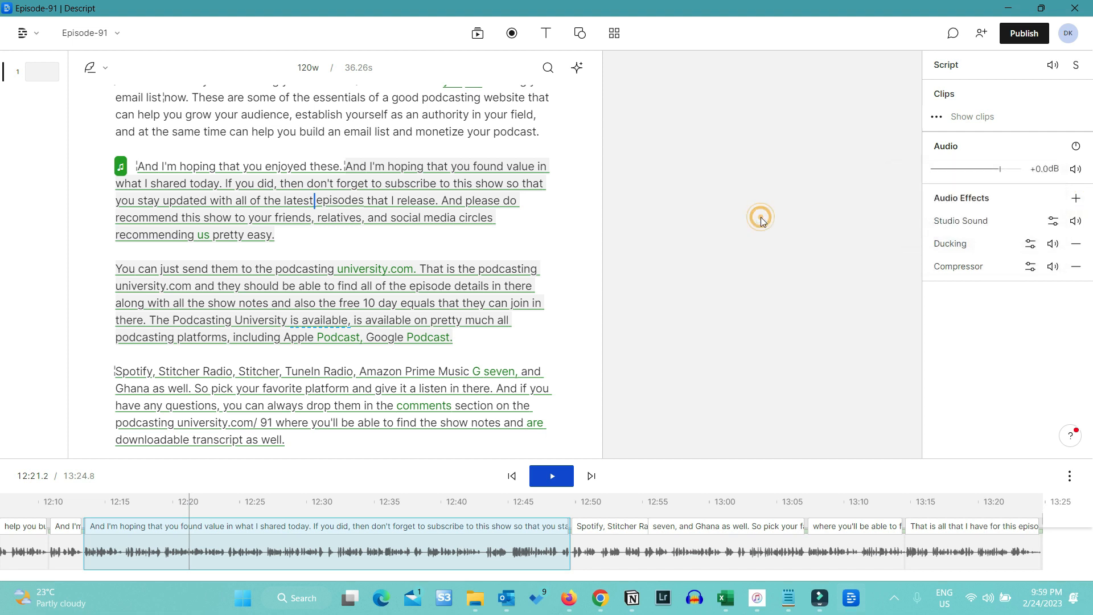
pyautogui.click(1030, 244)
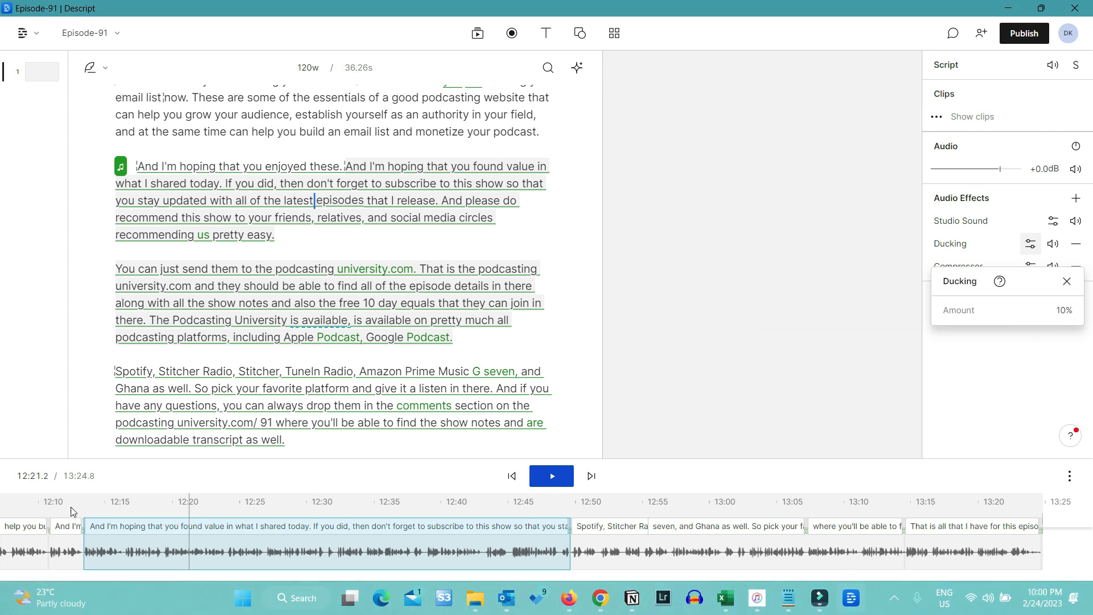
pyautogui.click(77, 502)
pyautogui.click(551, 476)
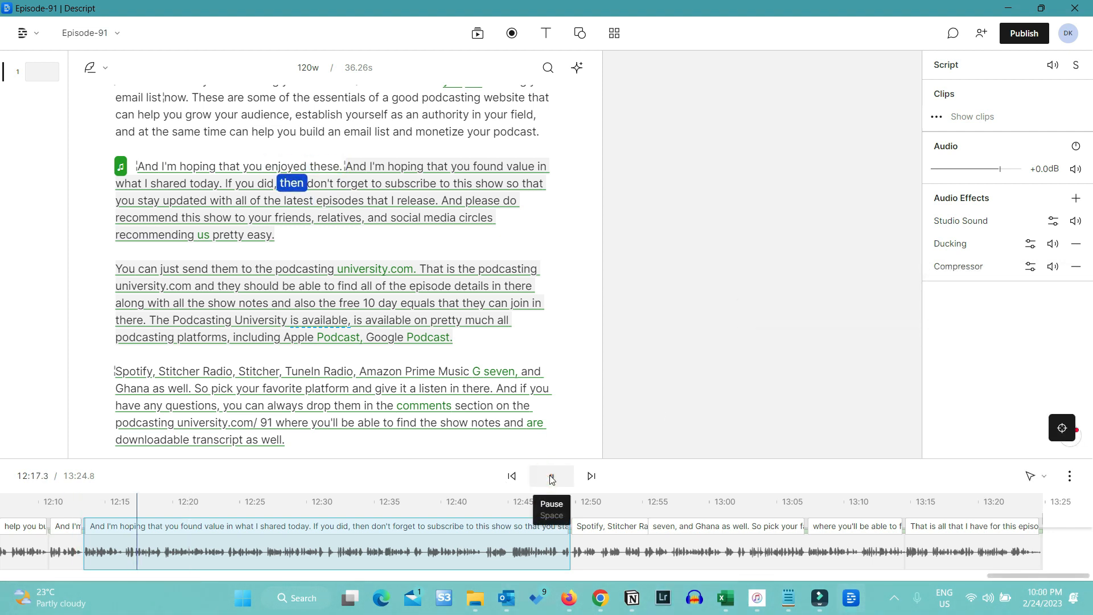
pyautogui.click(1030, 244)
pyautogui.moveTo(1068, 308); pyautogui.dragTo(1084, 306)
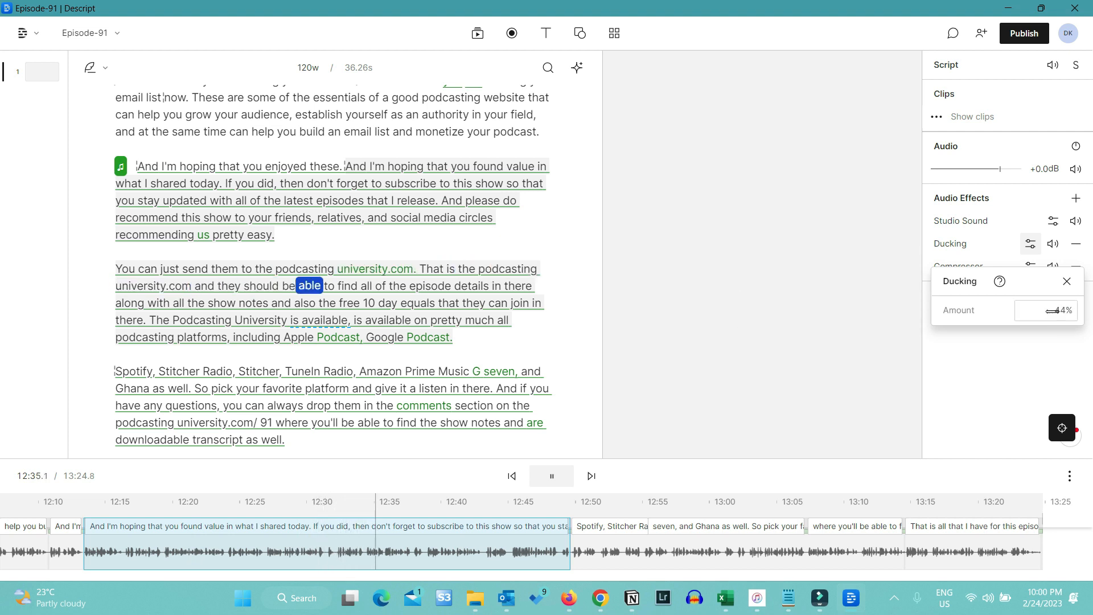
pyautogui.press('space')
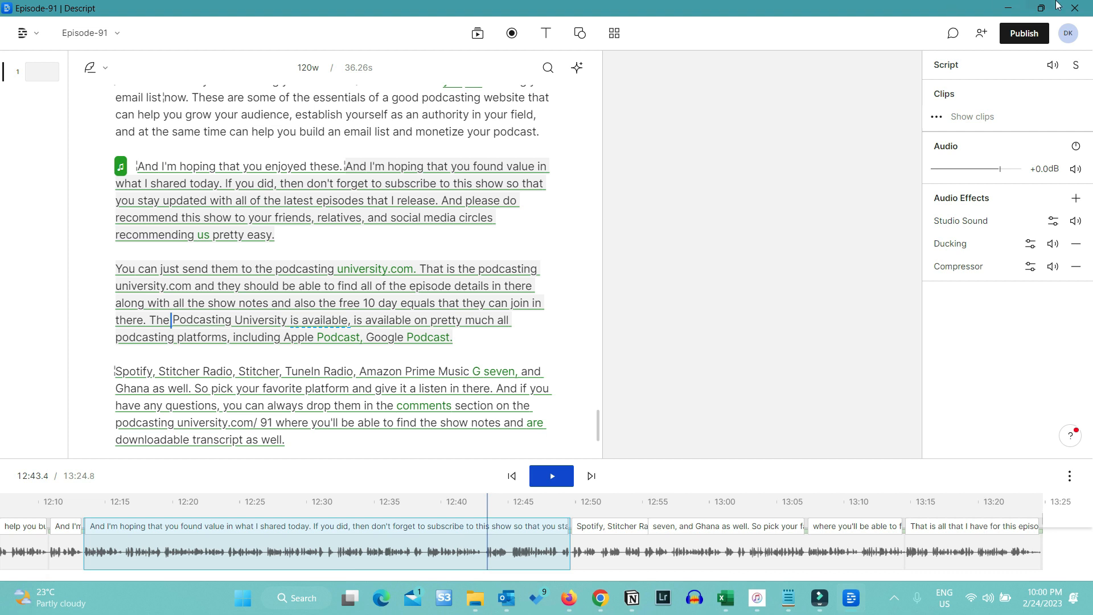
pyautogui.click(1021, 34)
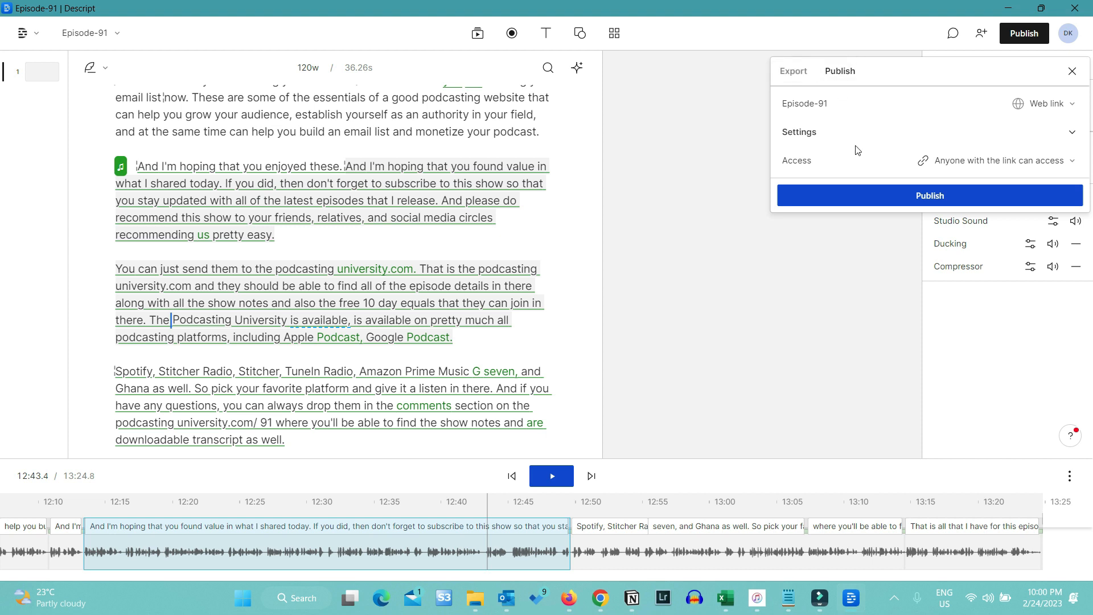
# Step: Export as Audio with the format changed from lossless WAV to MP3 audio (.mp3)
pyautogui.click(796, 74)
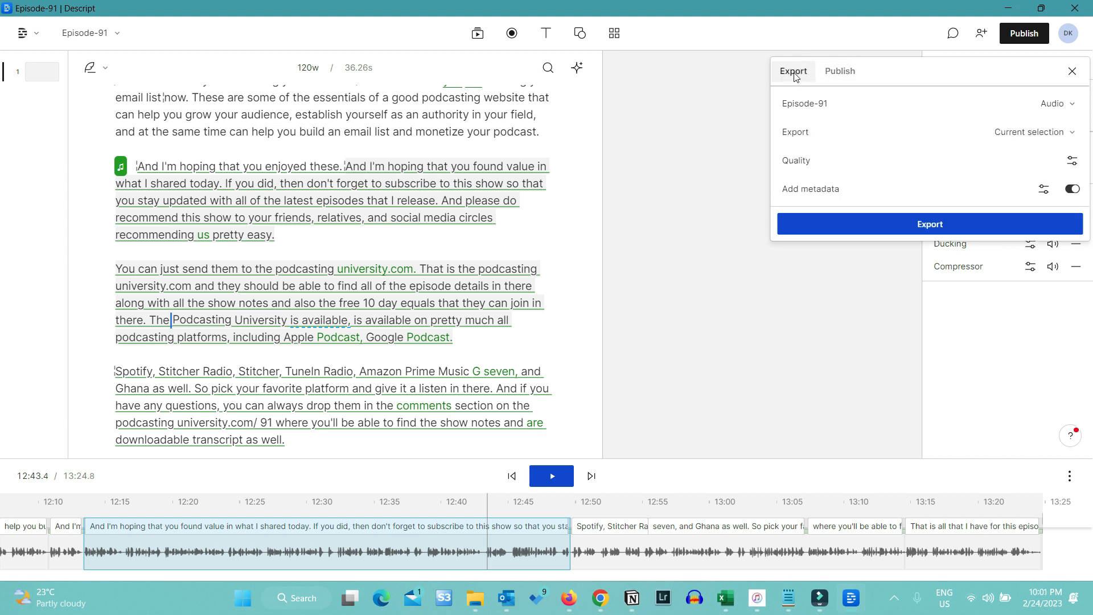
pyautogui.click(1072, 107)
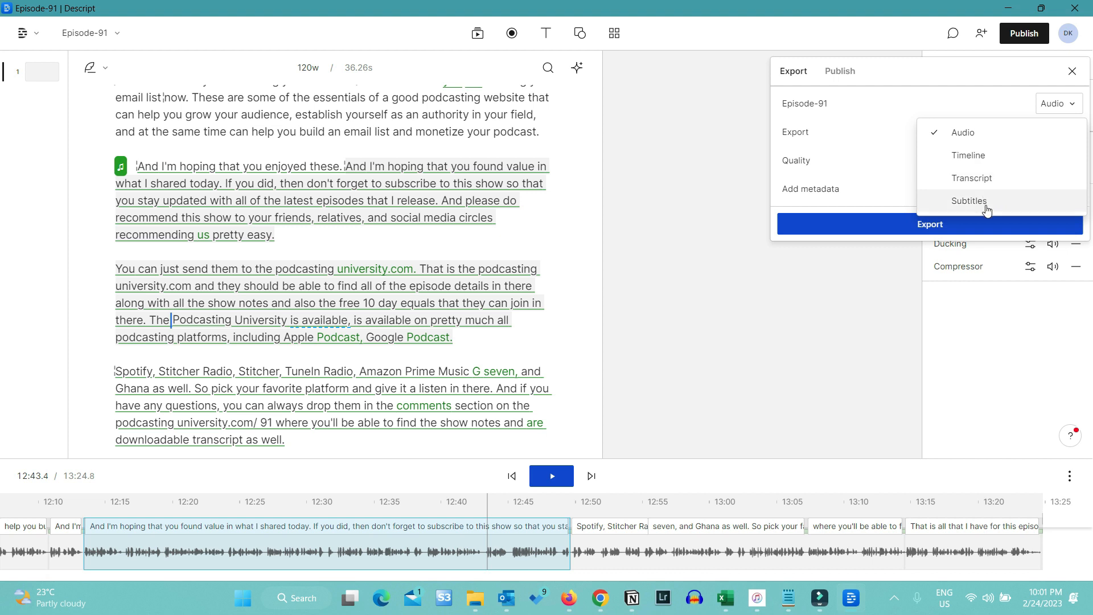
pyautogui.click(828, 106)
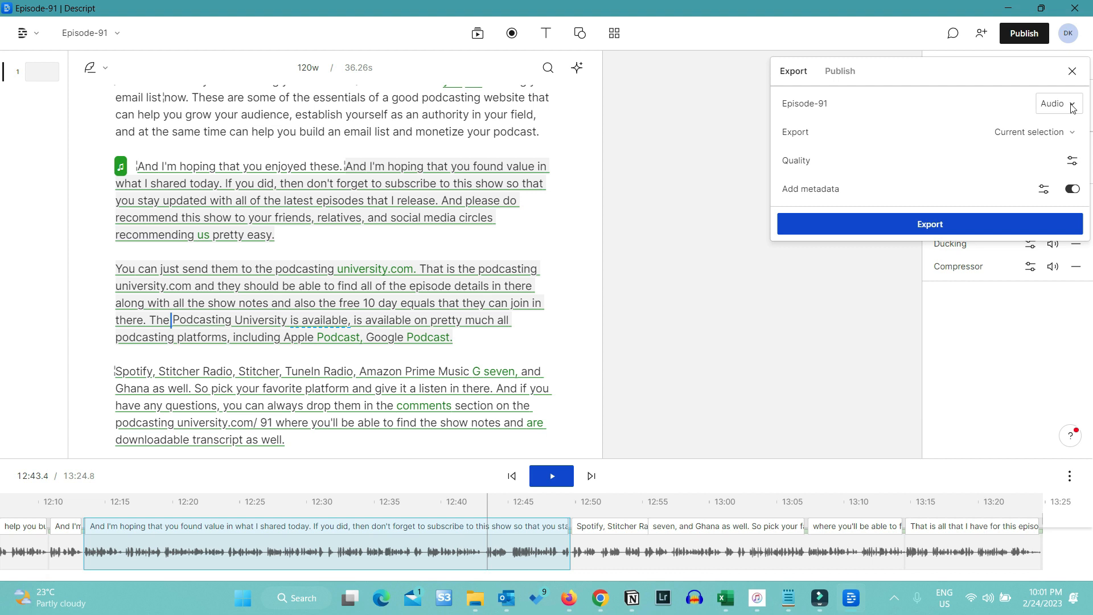
pyautogui.click(1072, 161)
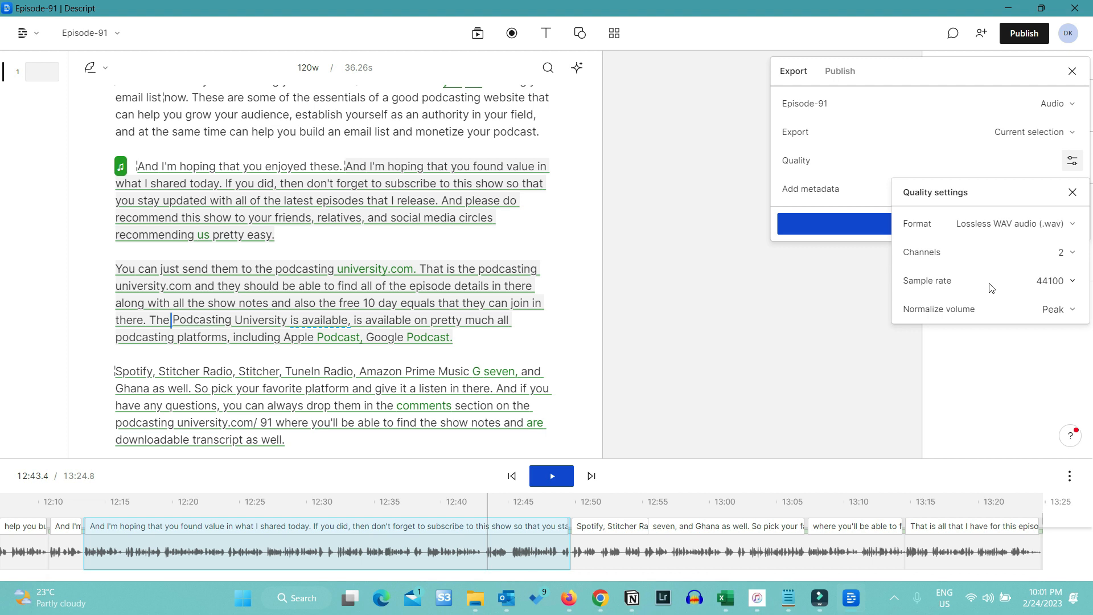
pyautogui.click(1070, 225)
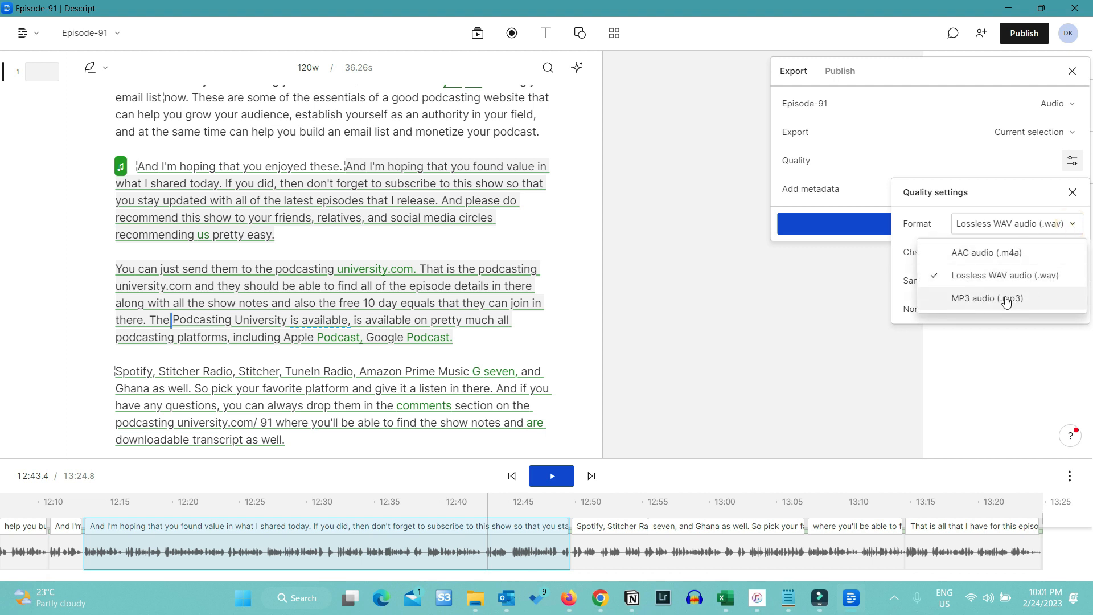
pyautogui.click(1005, 299)
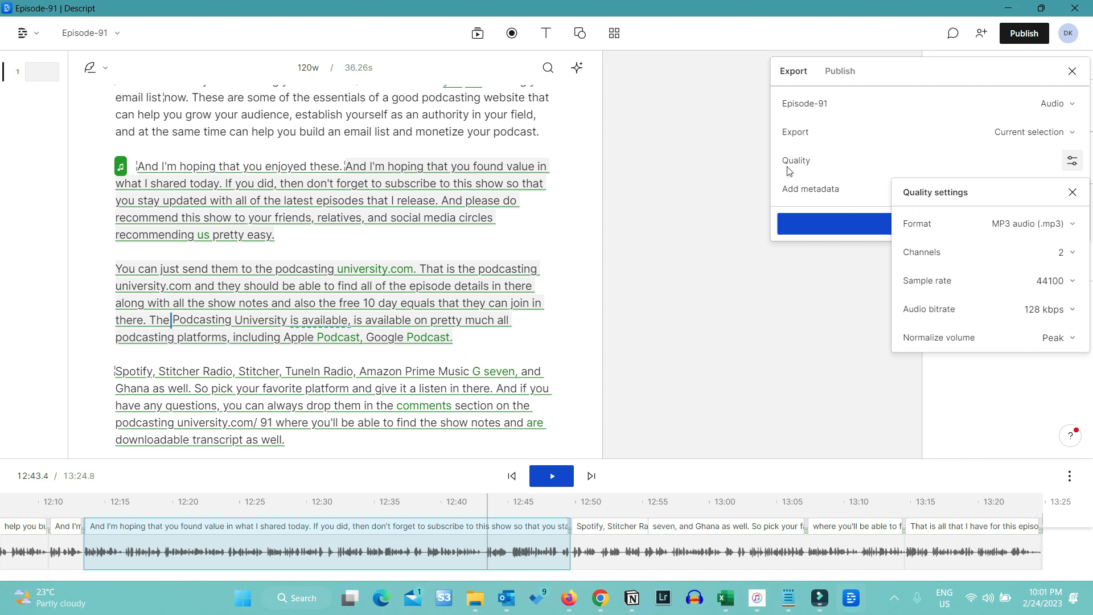
pyautogui.click(800, 155)
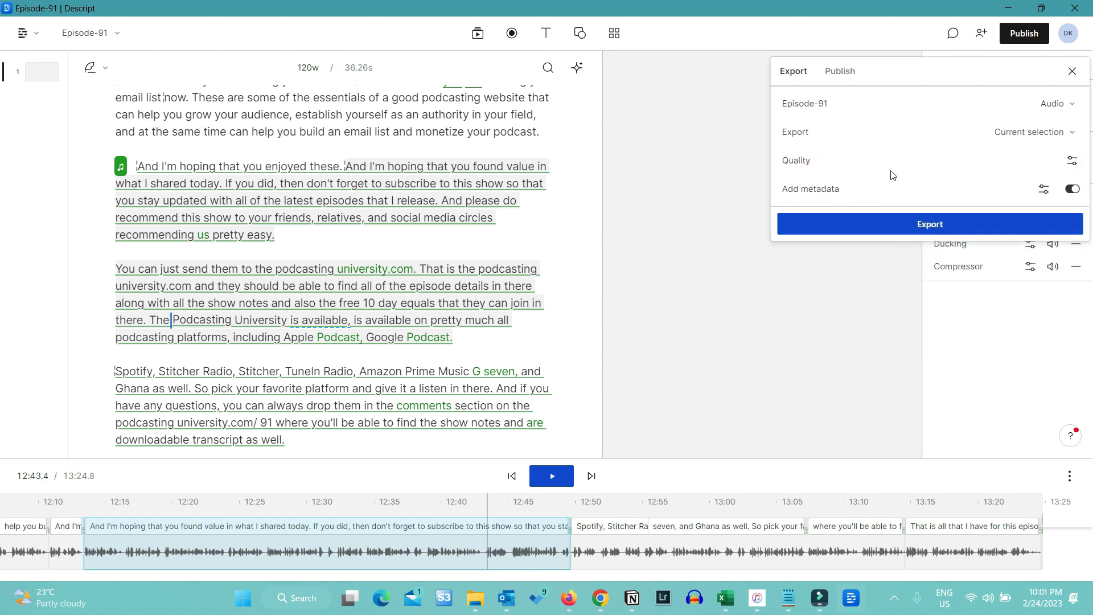
pyautogui.click(1043, 189)
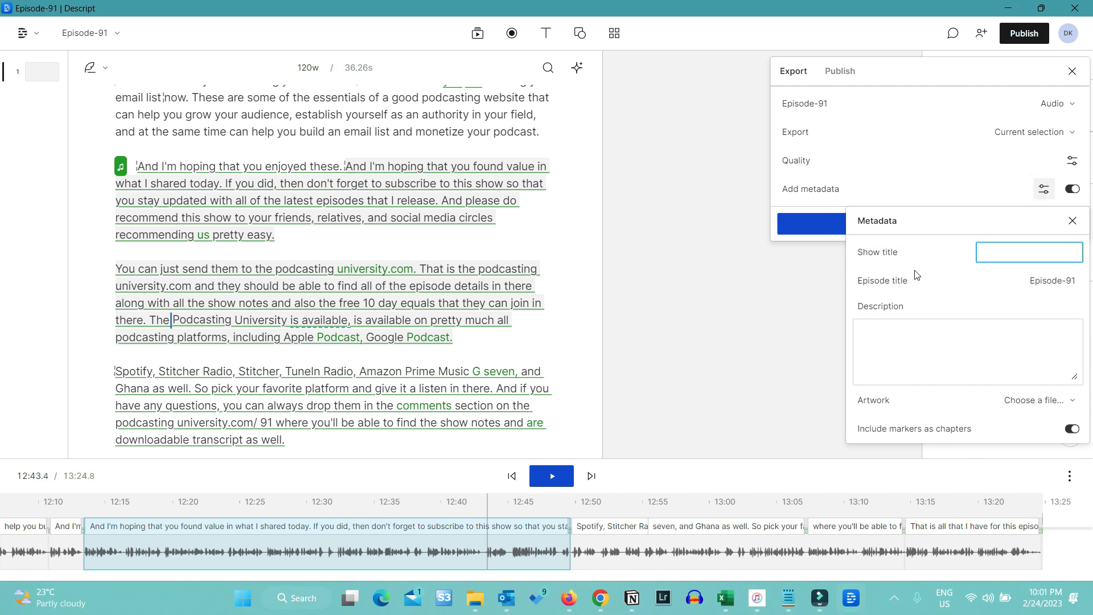
# Step: Set the show title to 'The Podcasting University' and paste in the full episode title
pyautogui.click(1045, 254)
pyautogui.write('The Pod')
pyautogui.write('casting Univer')
pyautogui.write('sity')
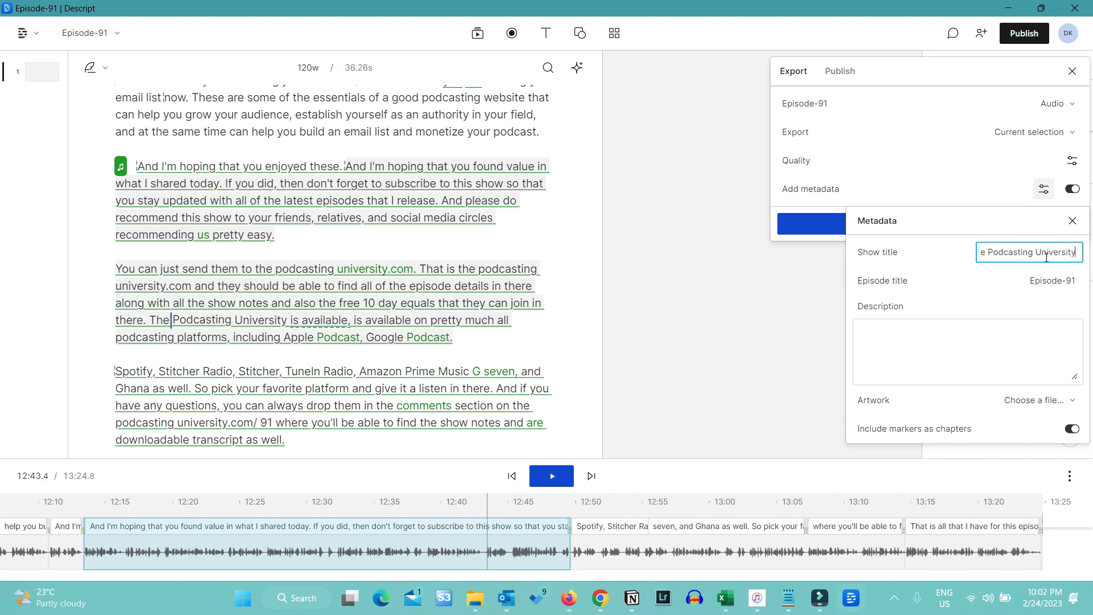
pyautogui.press('Tab')
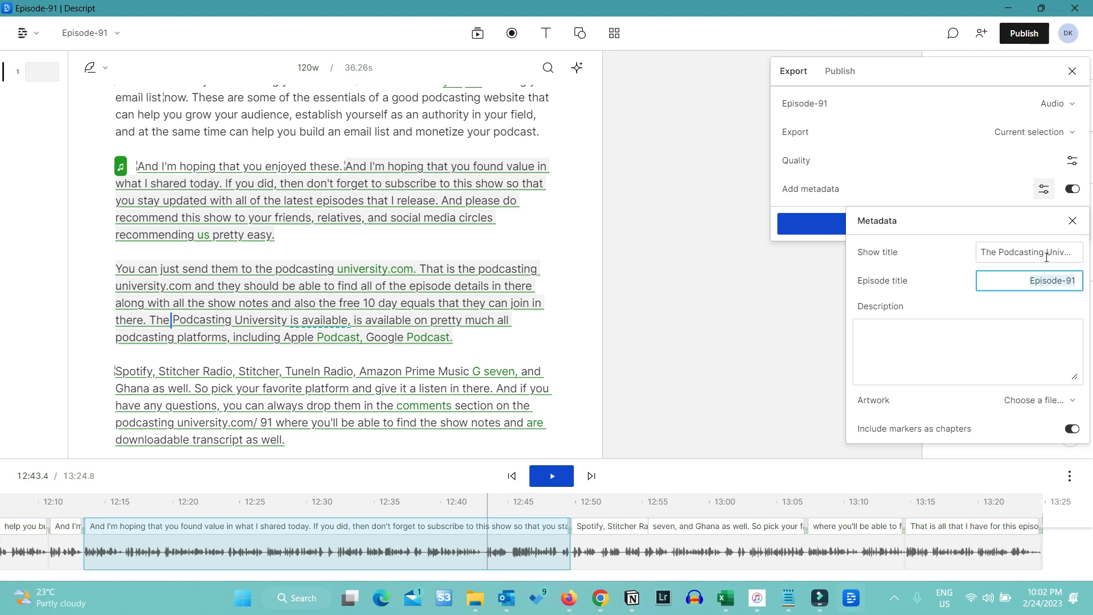
pyautogui.hotkey('ctrl', 'v')
pyautogui.click(924, 367)
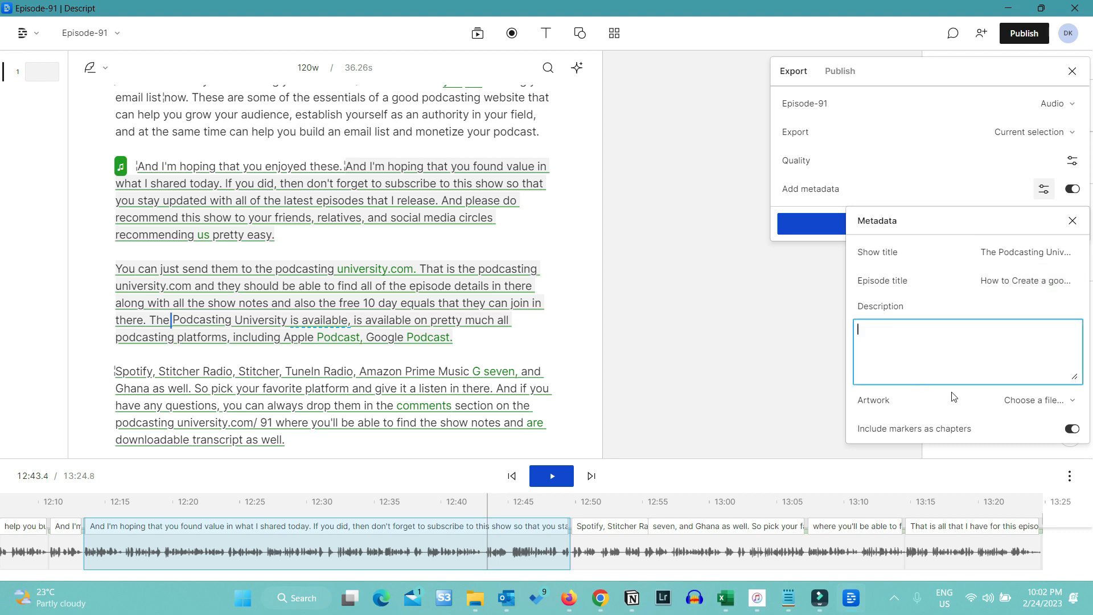
# Step: Choose ARTWORK2.png as the export's artwork
pyautogui.click(1042, 401)
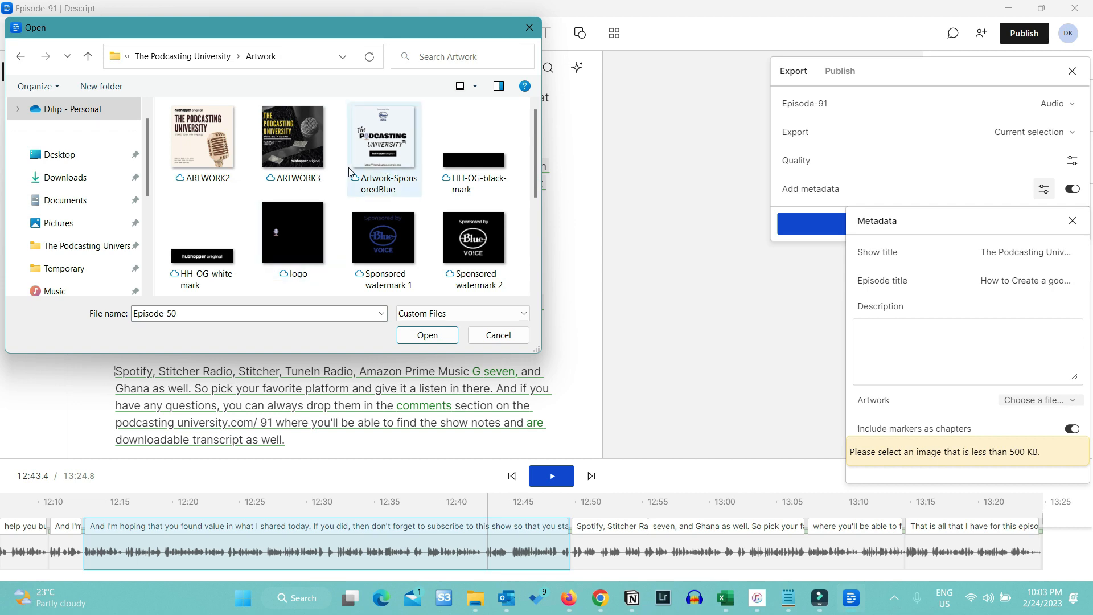
pyautogui.click(201, 152)
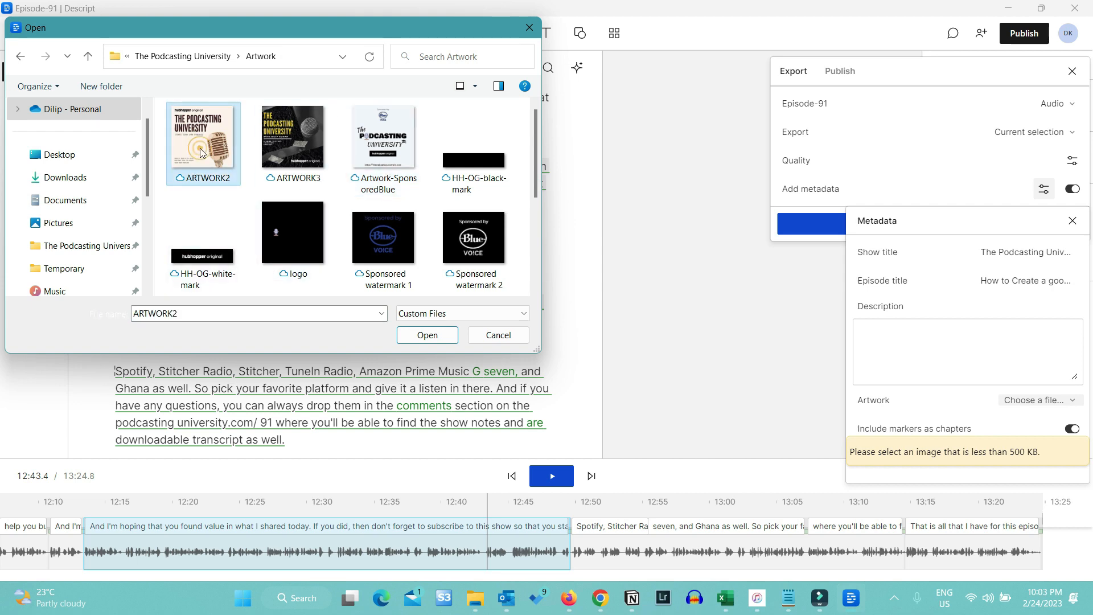
pyautogui.doubleClick(201, 152)
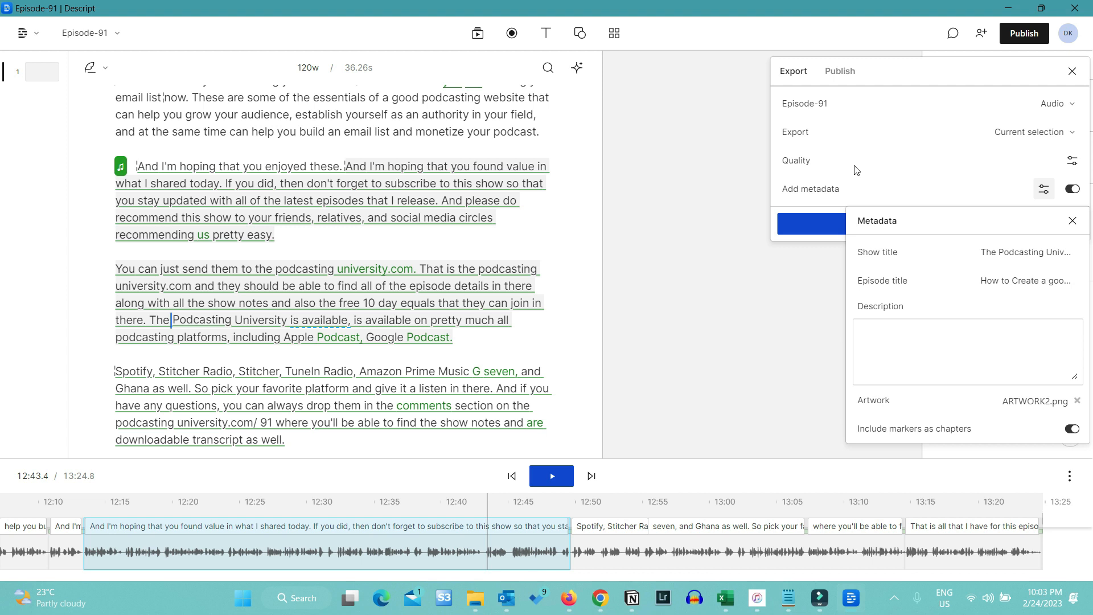
pyautogui.click(836, 172)
# Step: Start the audio export and choose the Projects > Episode-91 folder as the destination
pyautogui.click(930, 225)
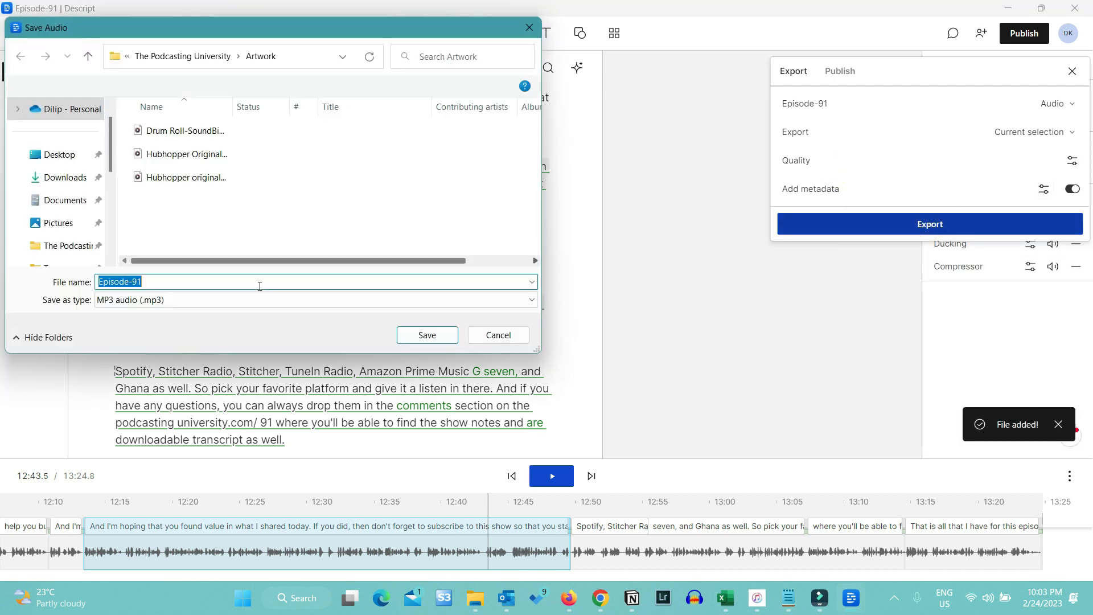
pyautogui.click(188, 55)
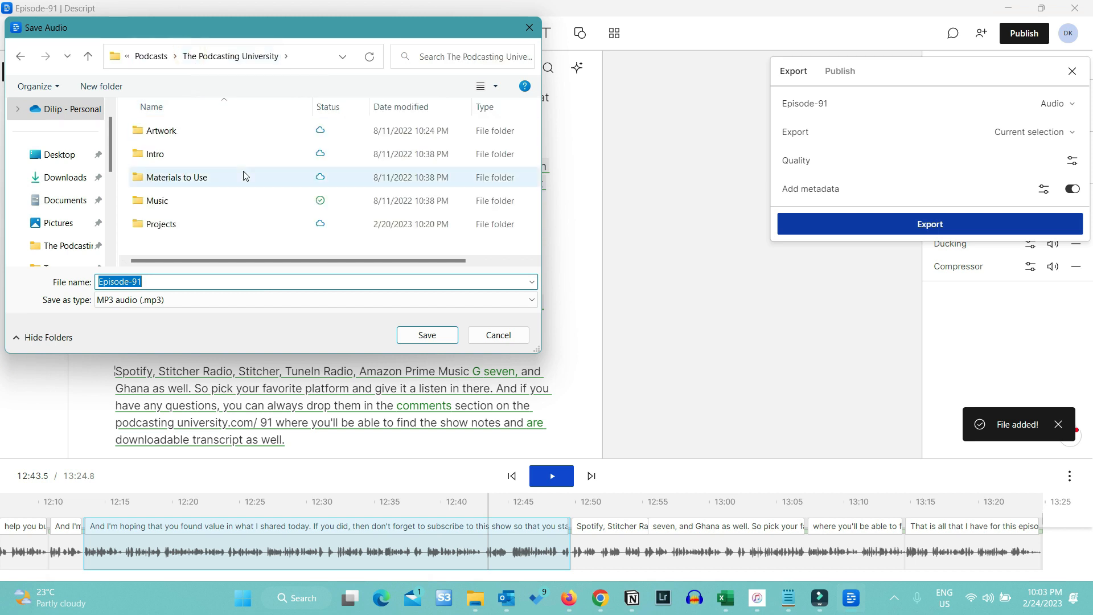
pyautogui.doubleClick(193, 224)
pyautogui.scroll(-3, 211, 203)
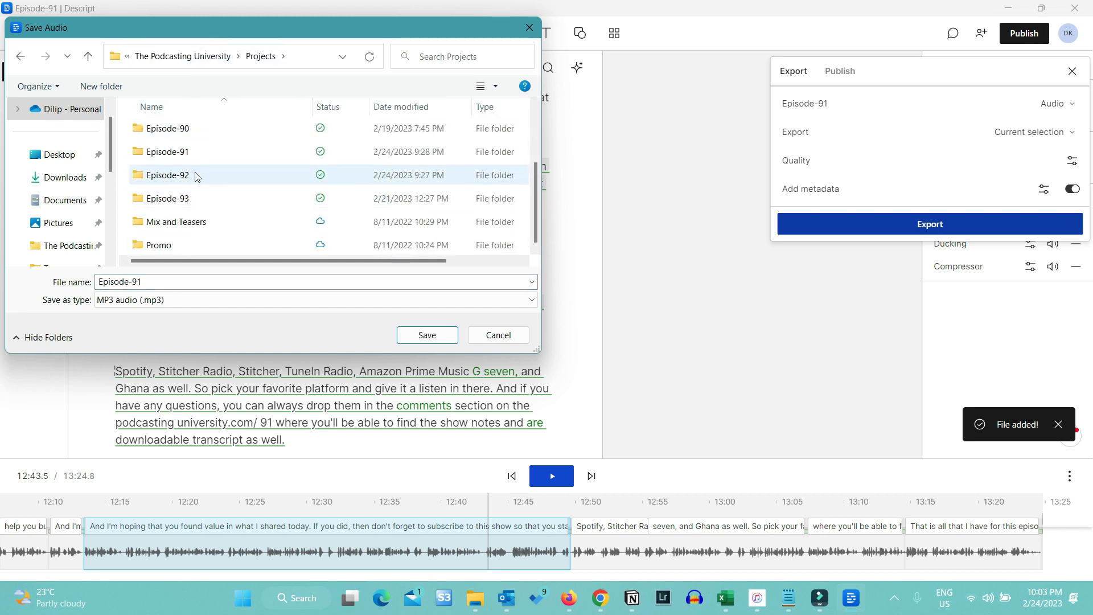
pyautogui.doubleClick(191, 152)
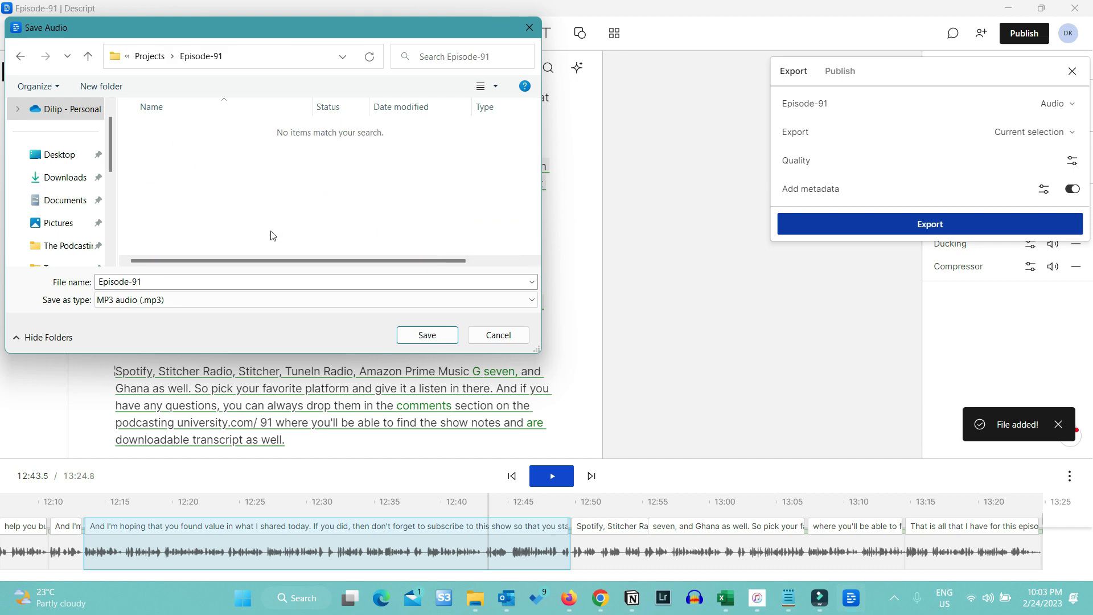
# Step: Append '-' to the file name, save the MP3, then open its containing folder
pyautogui.click(255, 285)
pyautogui.write('-Test')
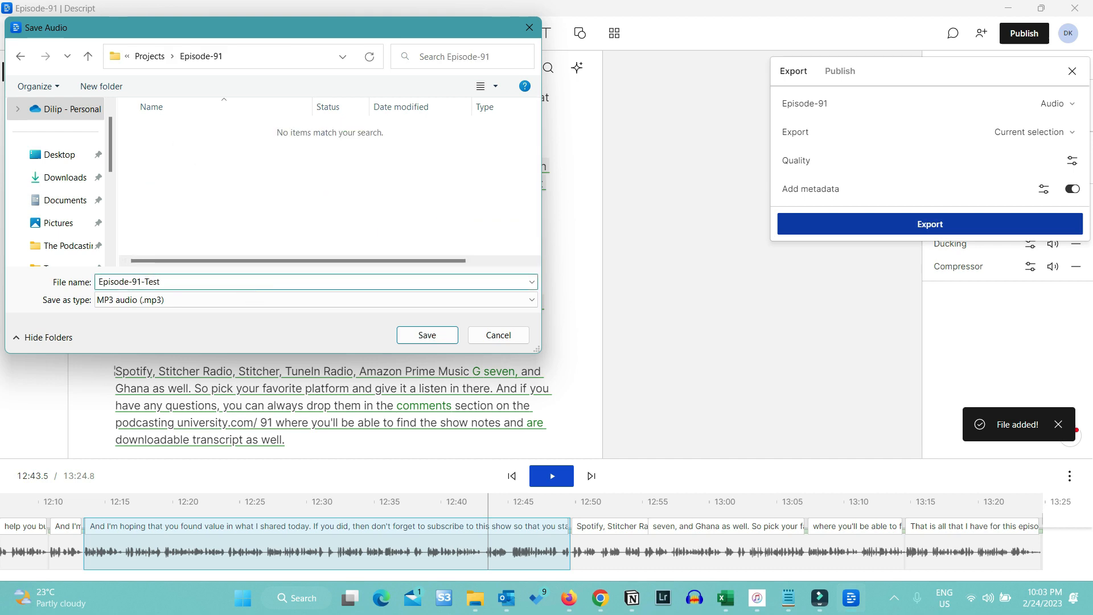
pyautogui.click(437, 335)
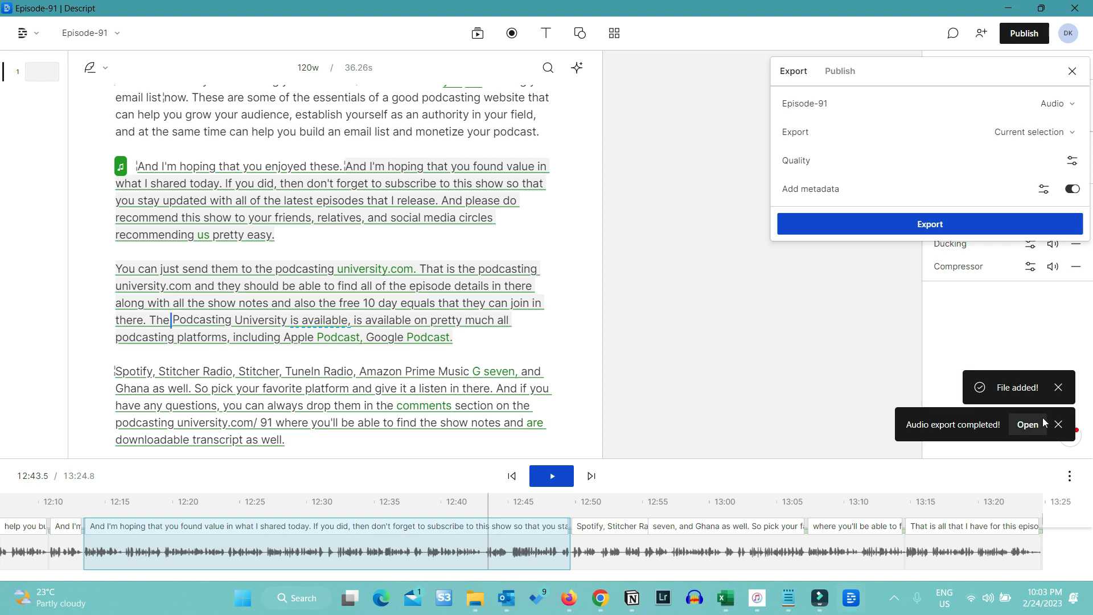
pyautogui.click(1027, 424)
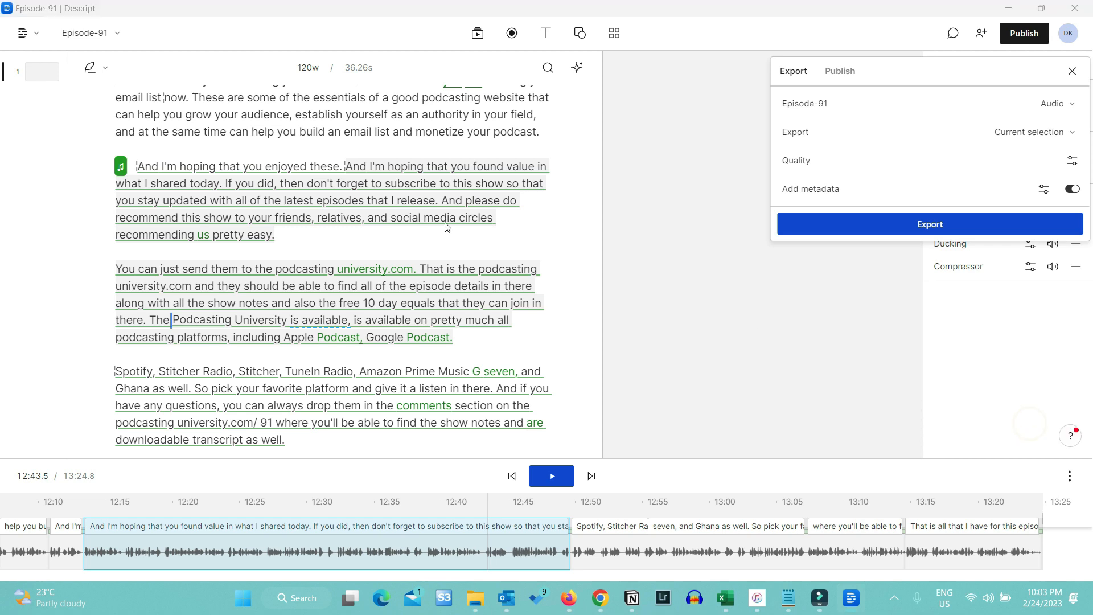